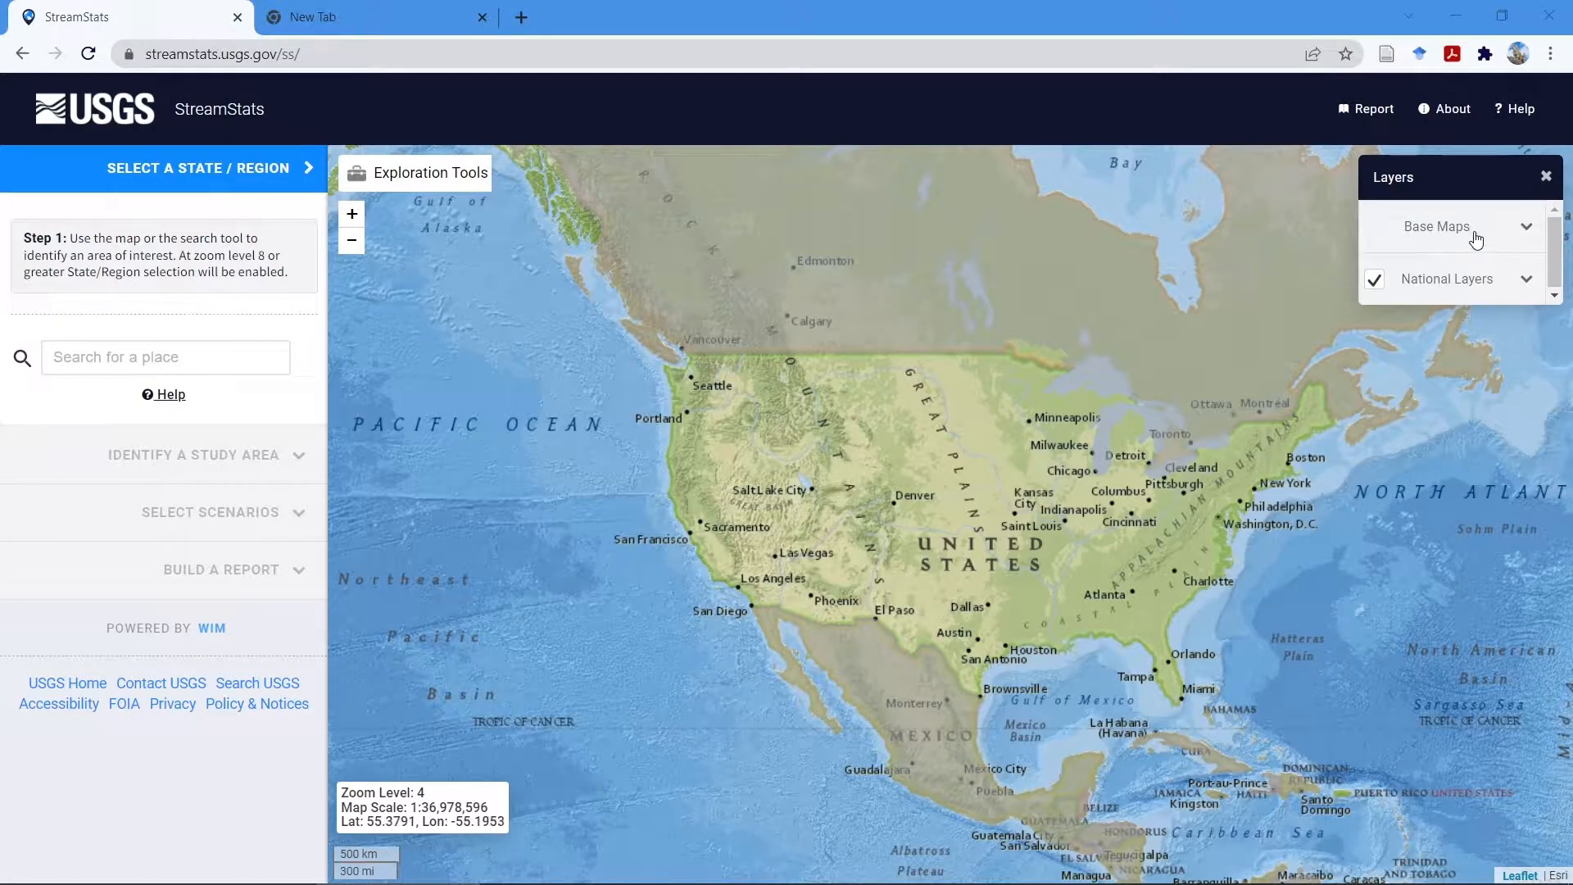
Preview the World Topographic, Imagery and Shaded Relief base maps, and return the map to National Geographic
left_click(1525, 226)
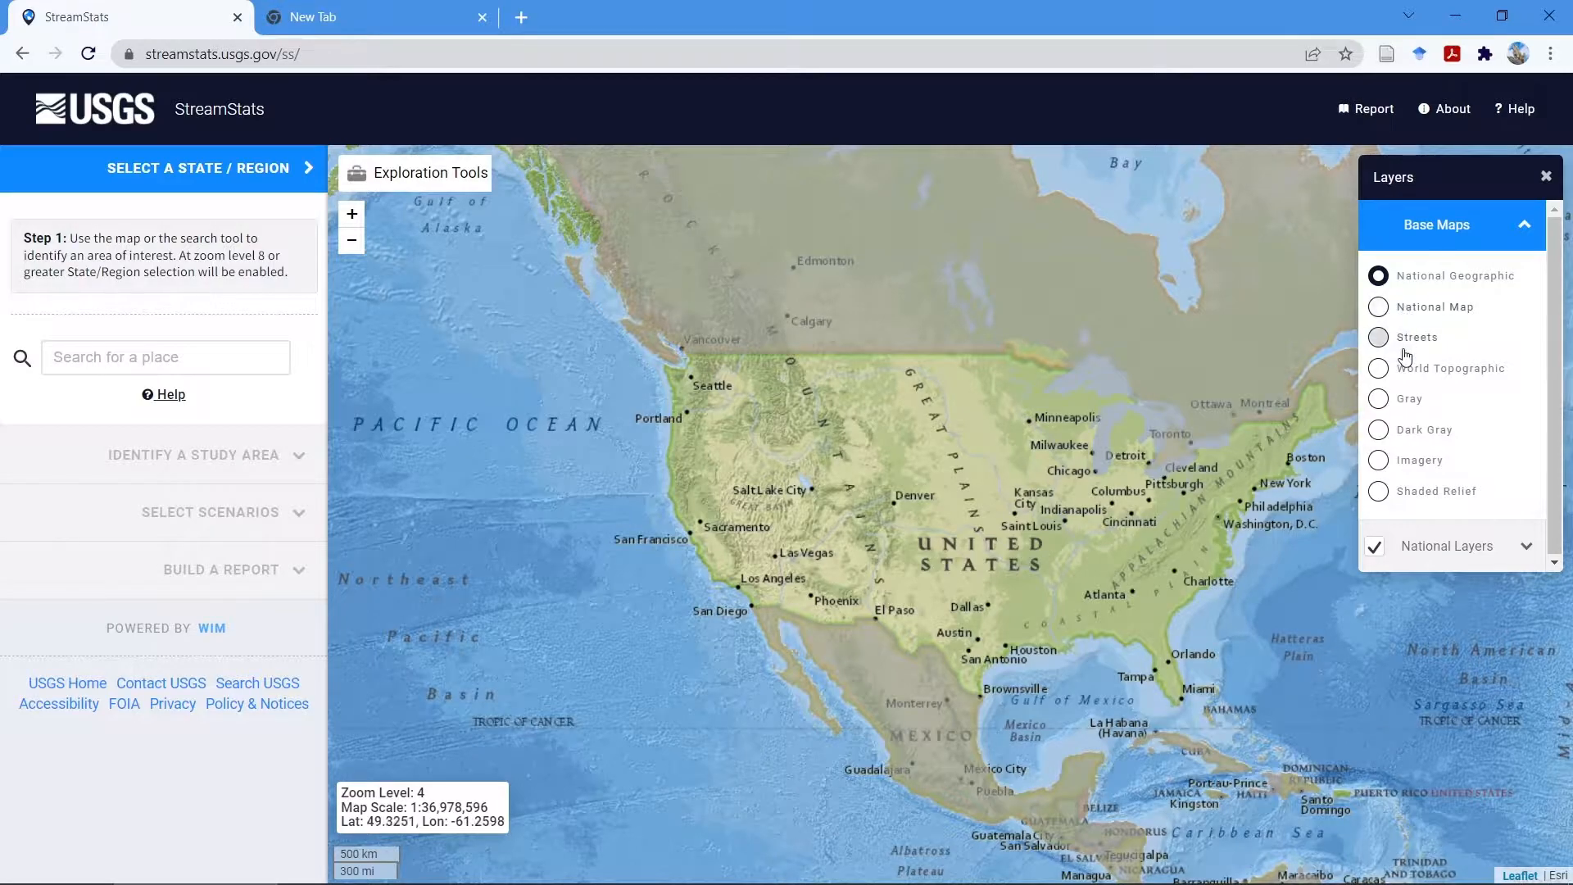
left_click(1406, 380)
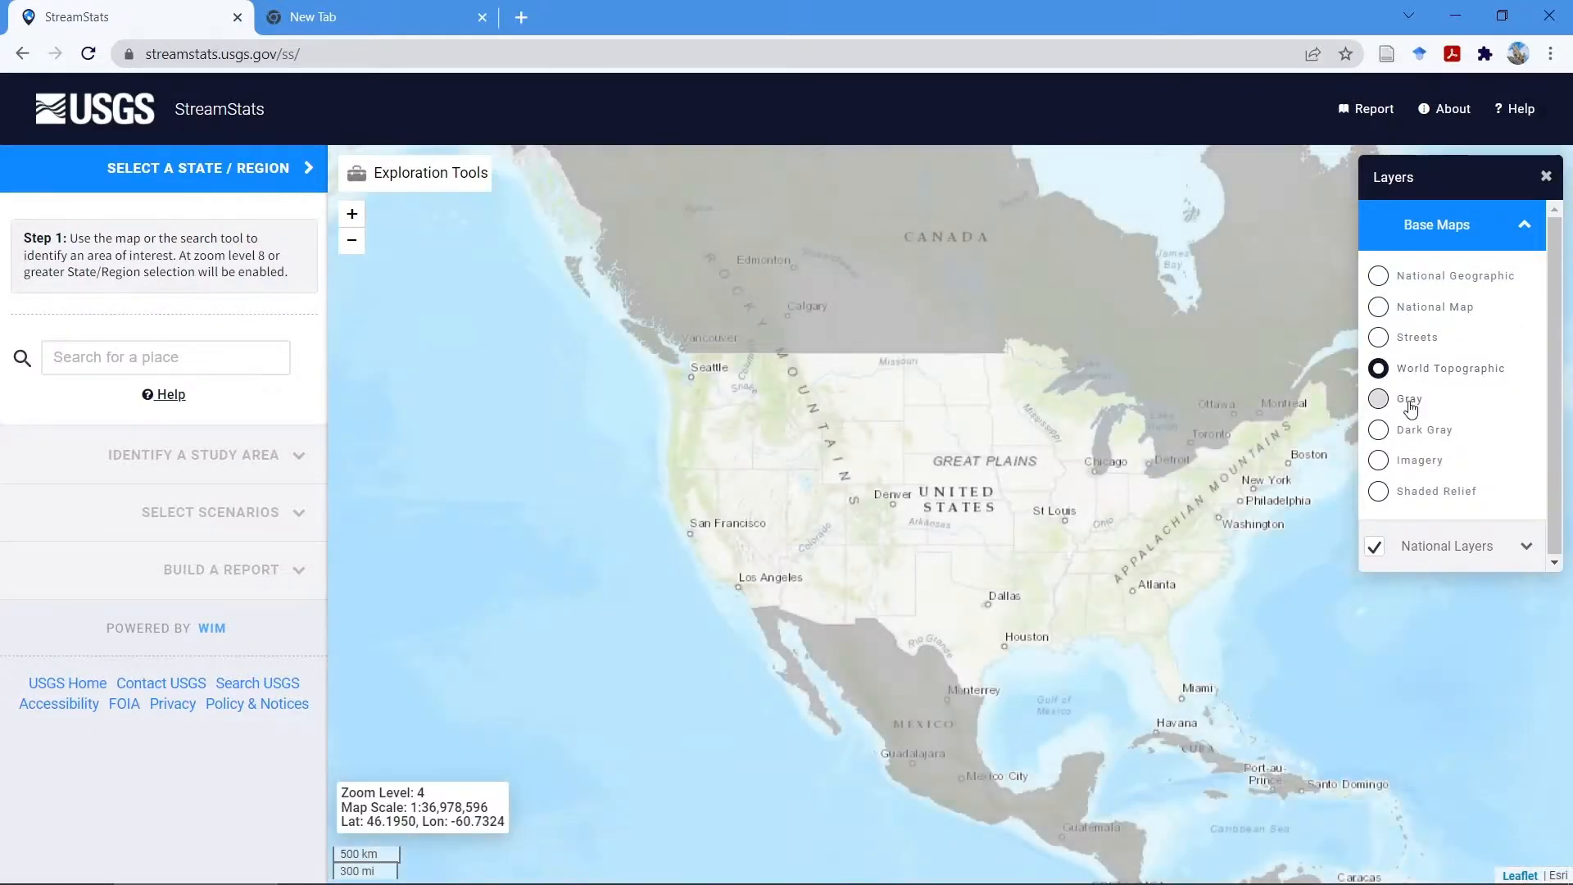
left_click(1440, 464)
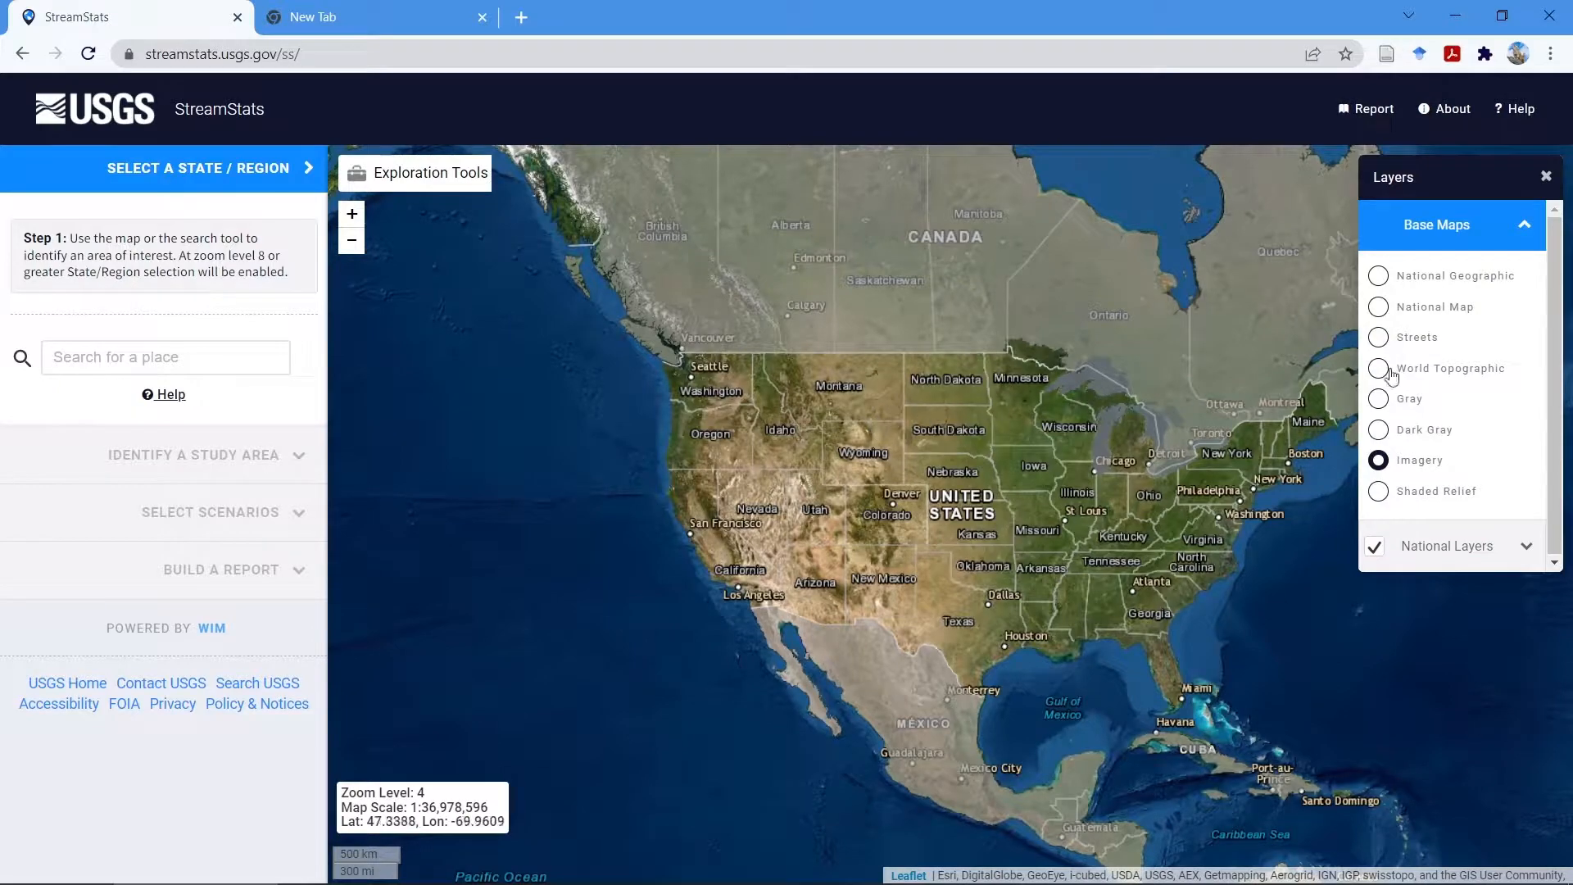
left_click(1437, 494)
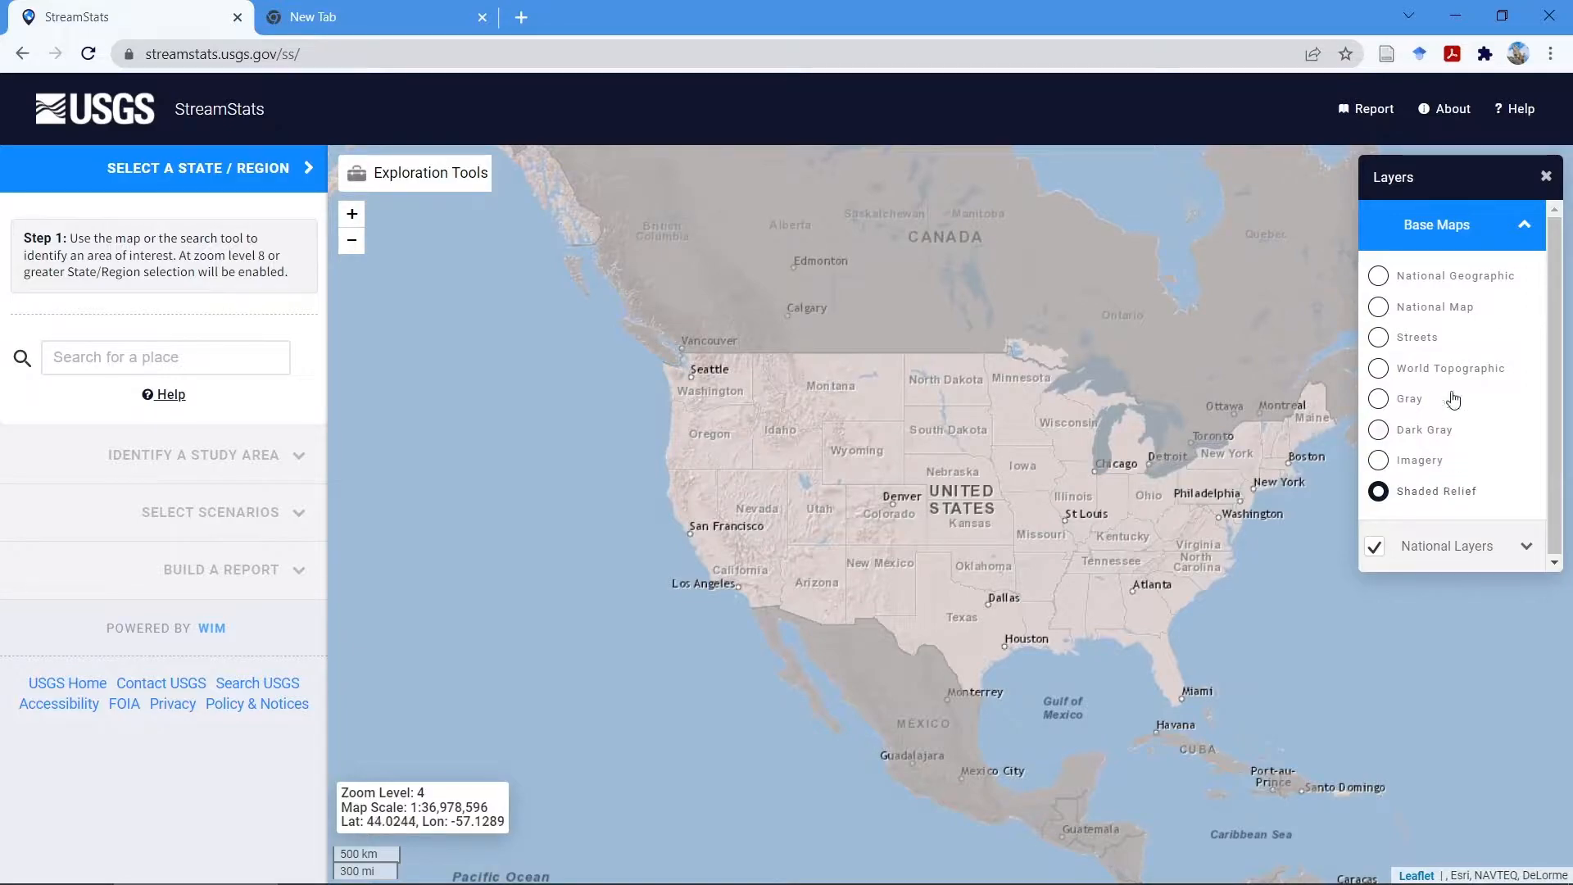
left_click(1407, 282)
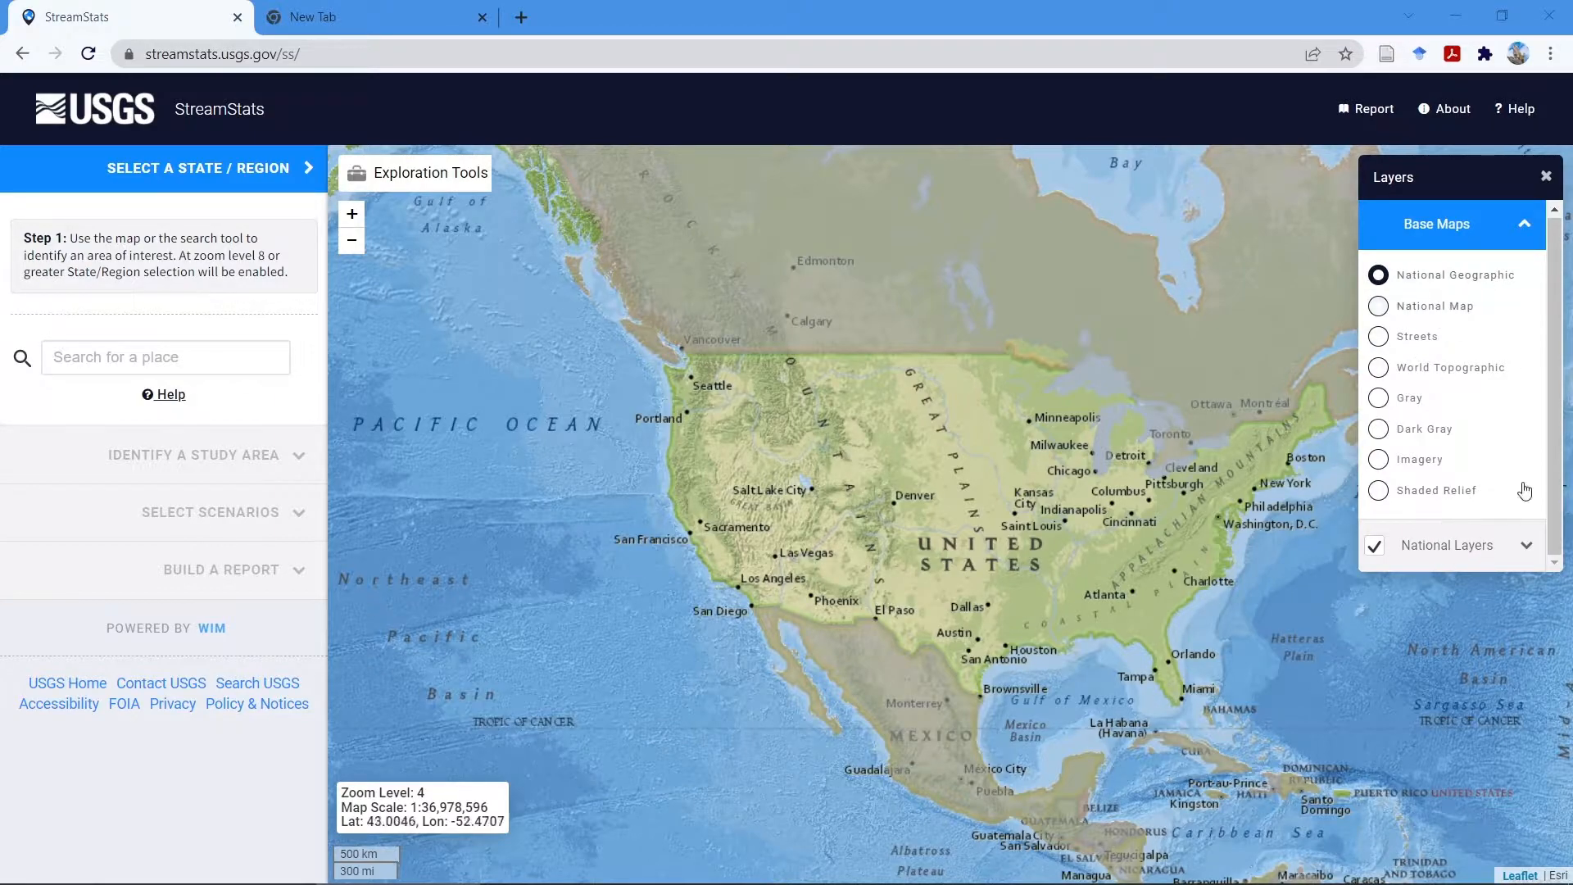
left_click(1523, 225)
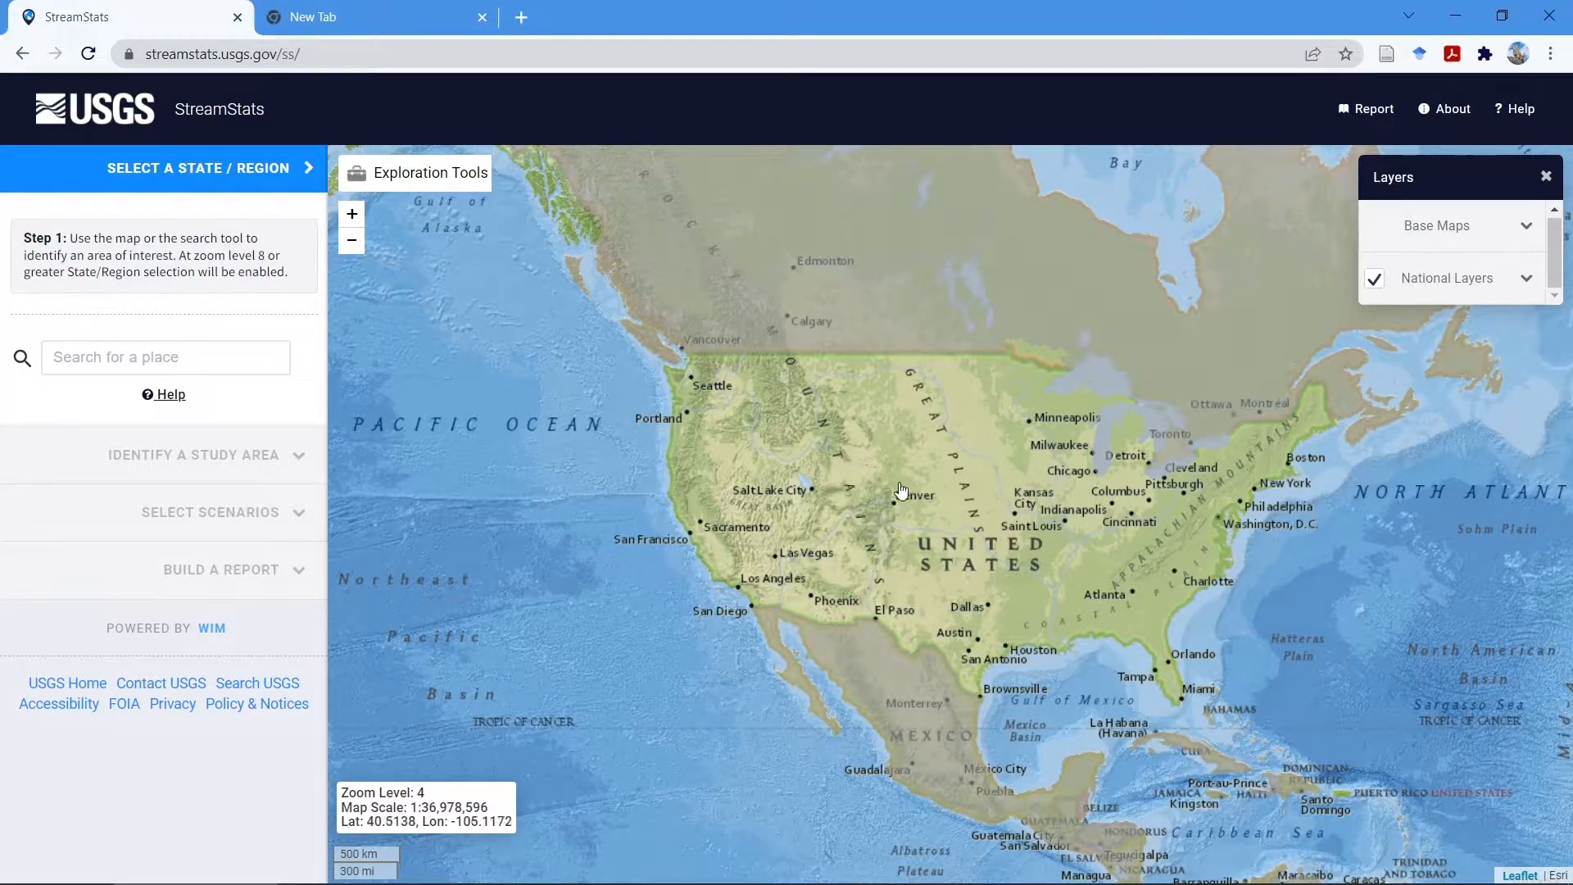
Zoom the map from the United States into the Colorado mountains at Glen Haven, northeast of Estes Park, to zoom level 14
scroll(896, 495, "up", 2)
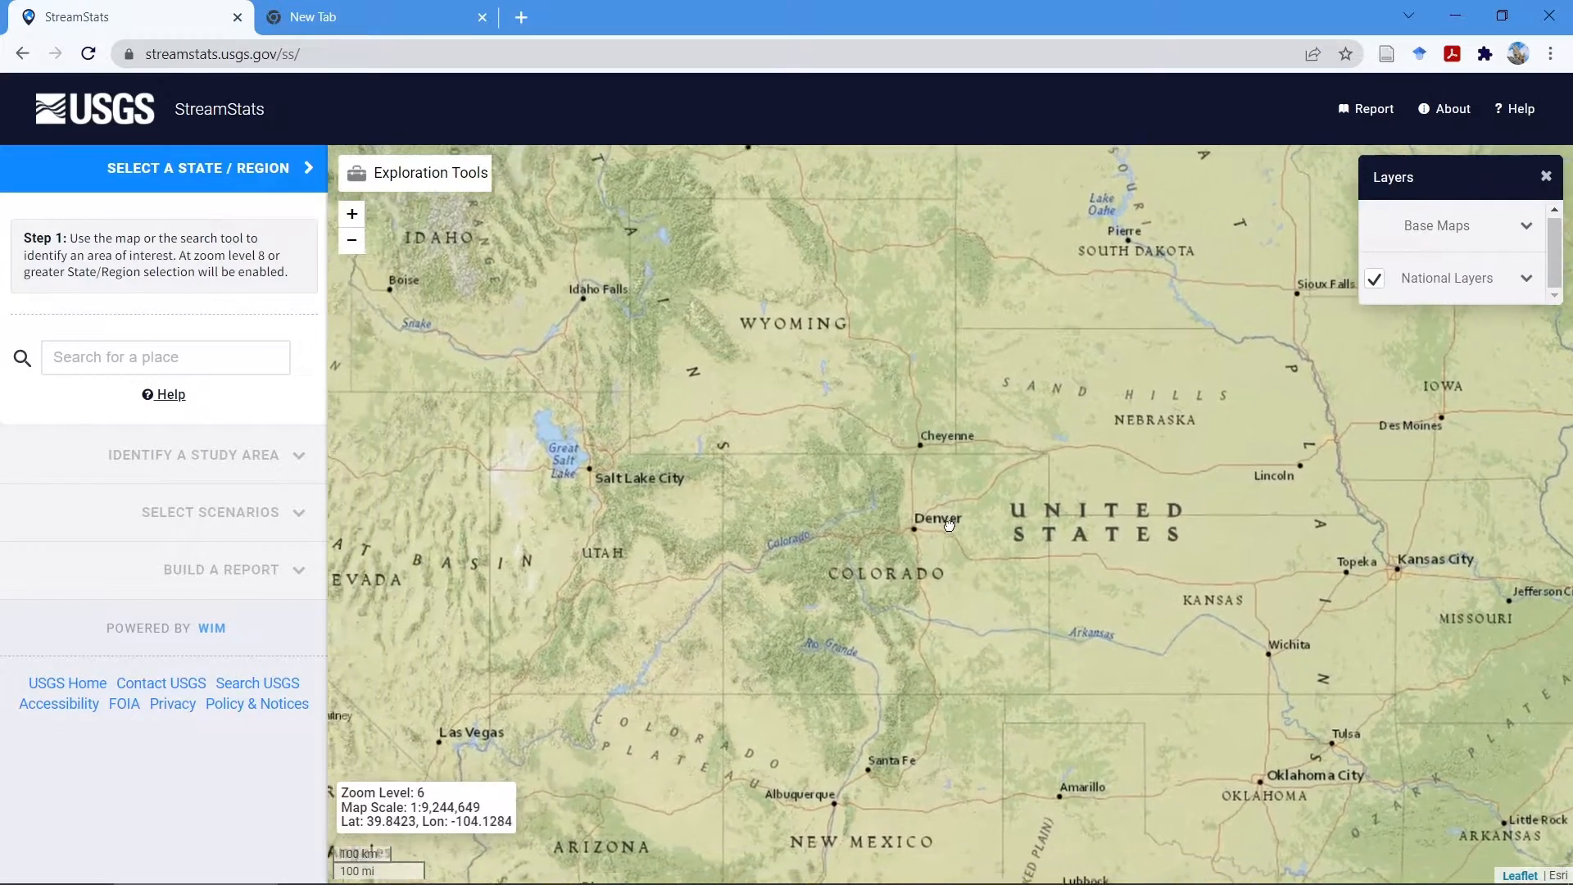
left_click_drag(948, 525, 951, 526)
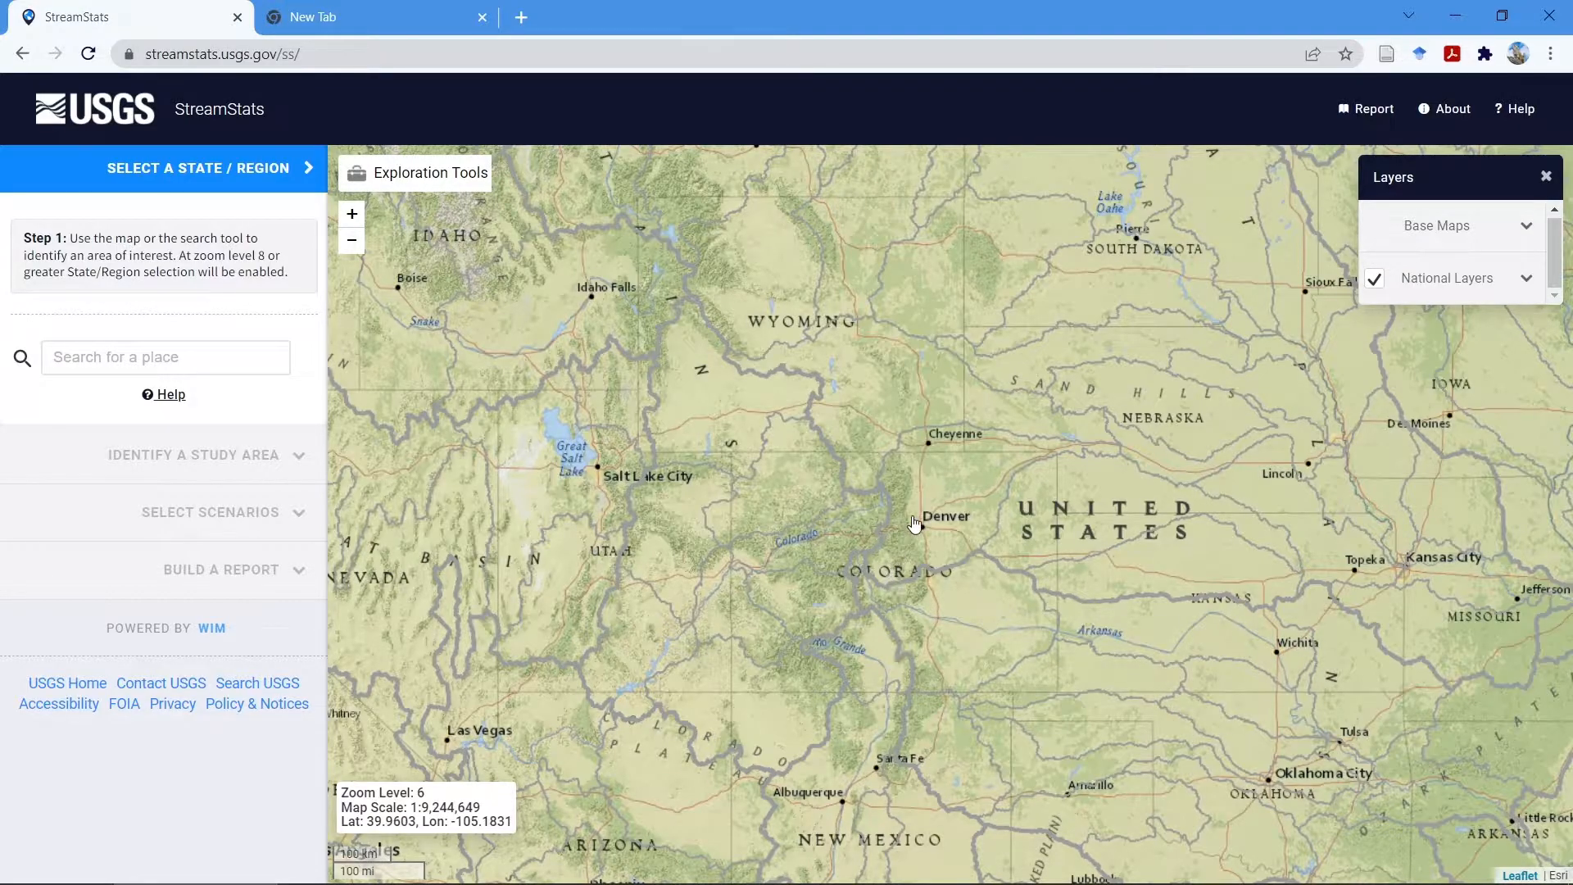
scroll(909, 517, "up", 2)
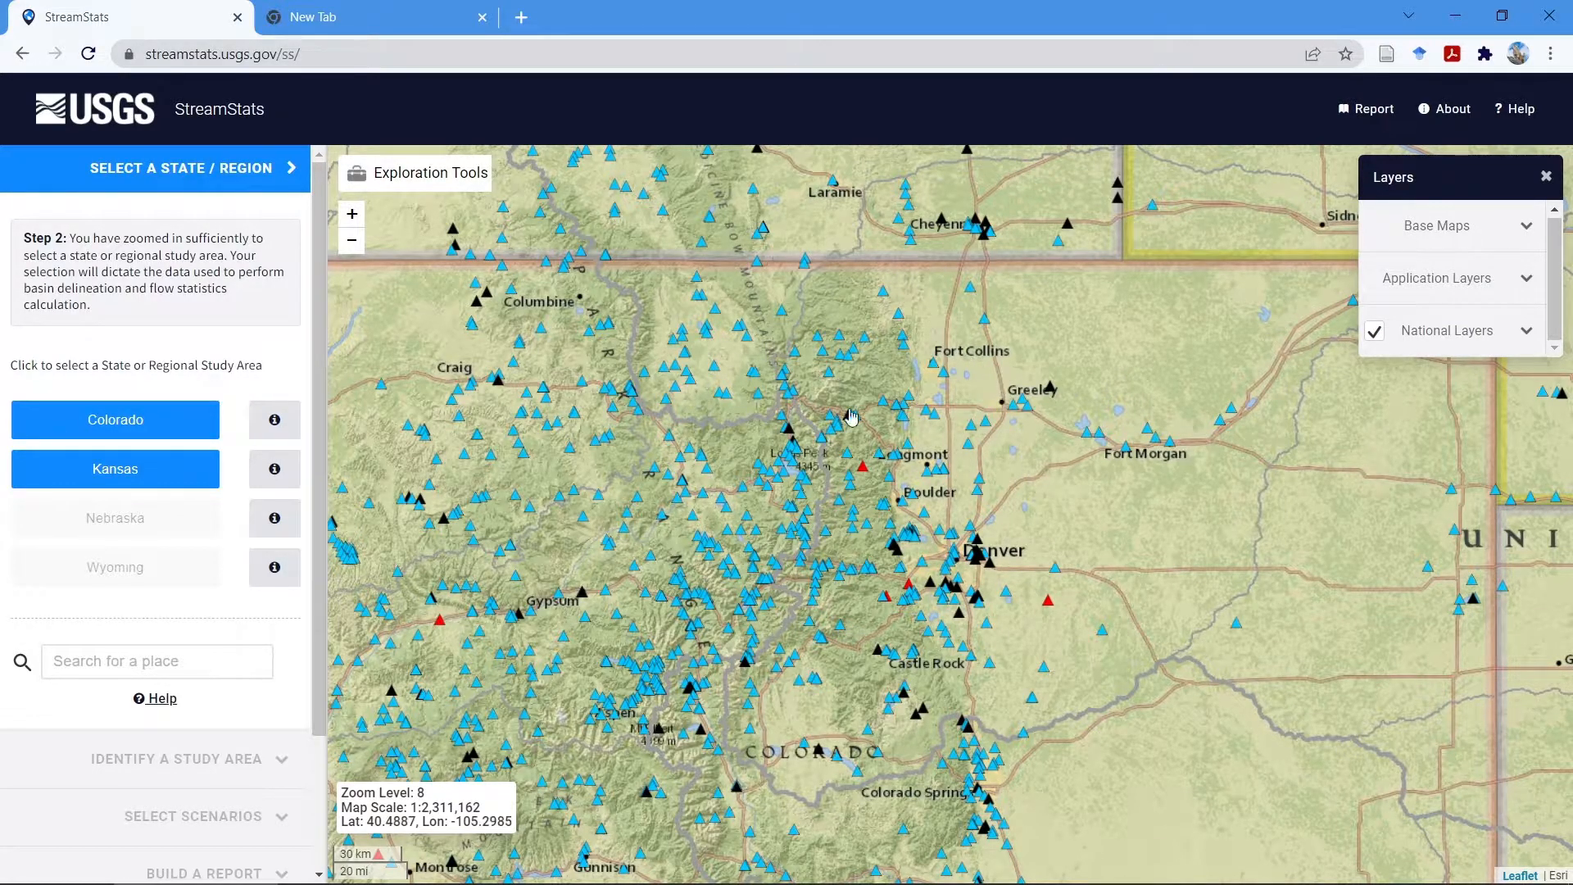
scroll(796, 420, "up", 4)
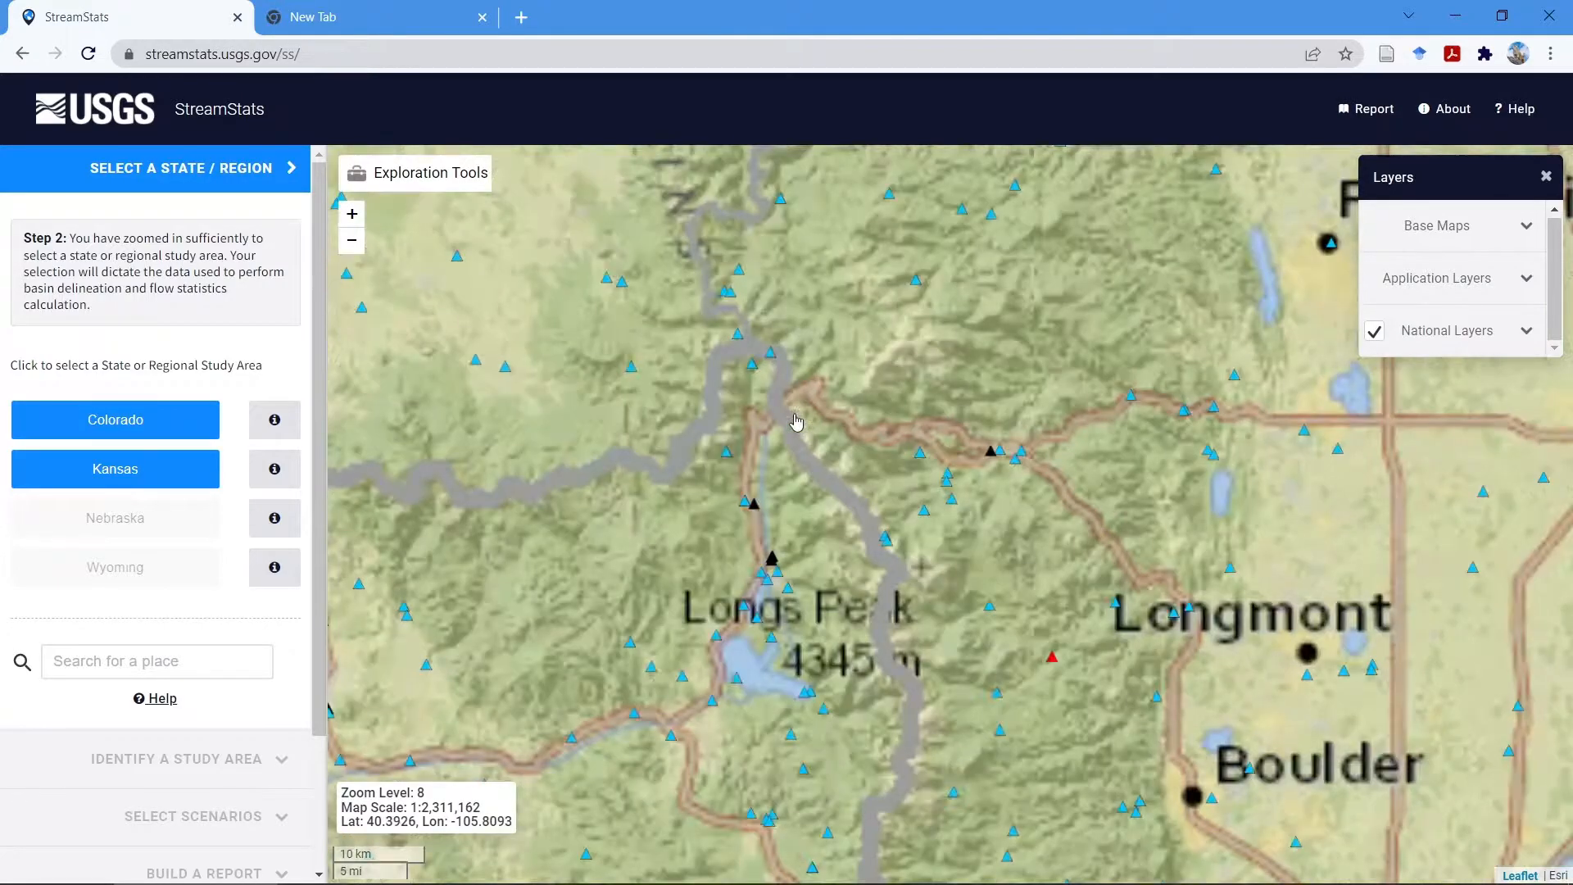
scroll(794, 422, "down", 2)
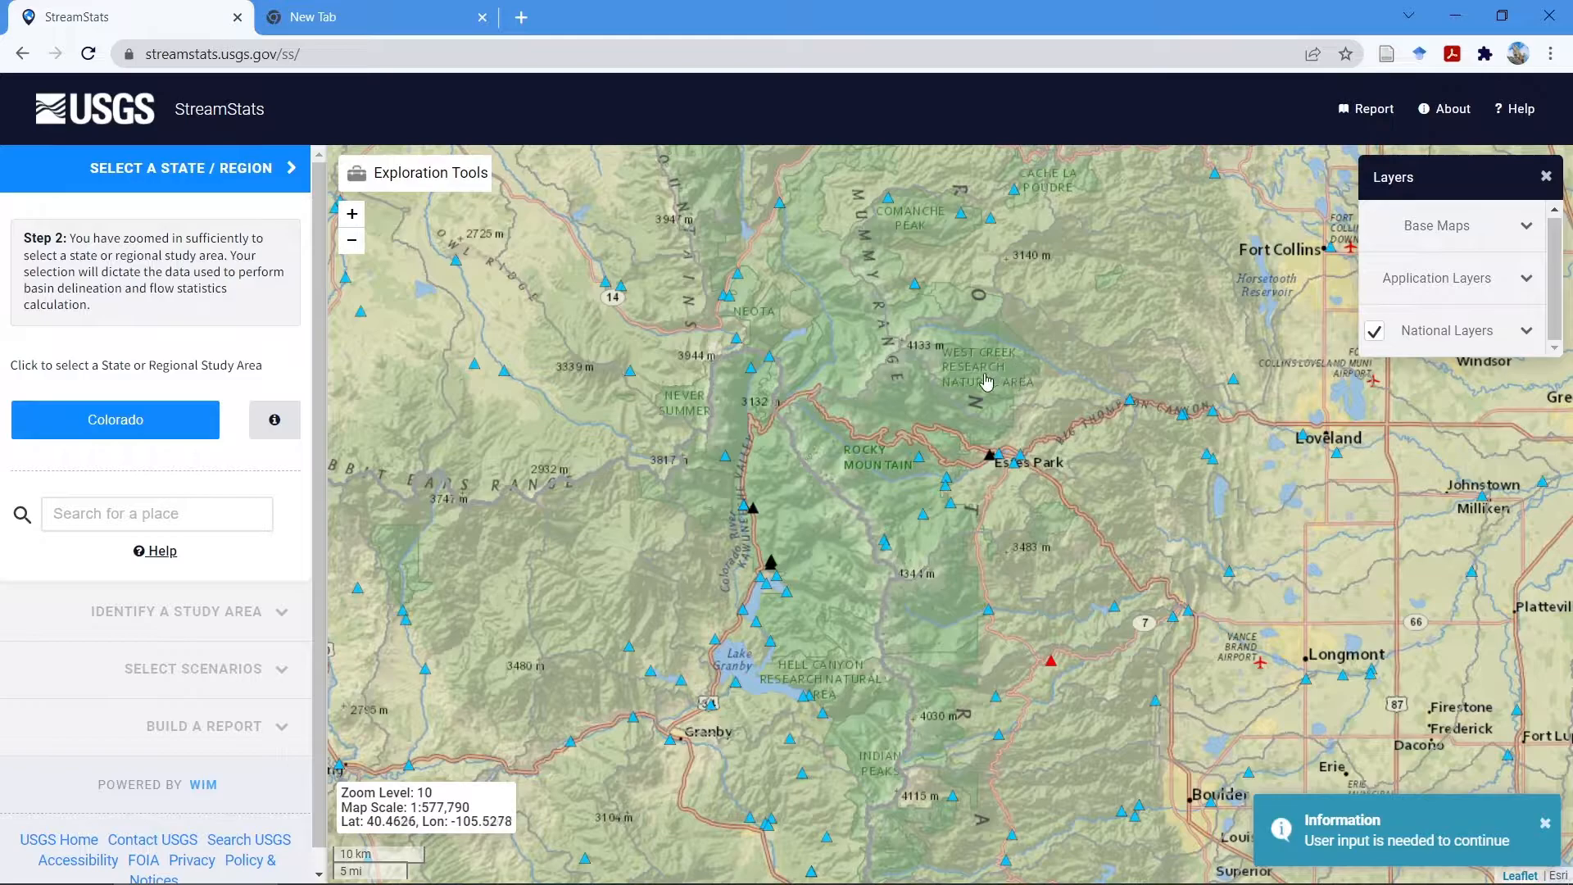
scroll(987, 380, "up", 2)
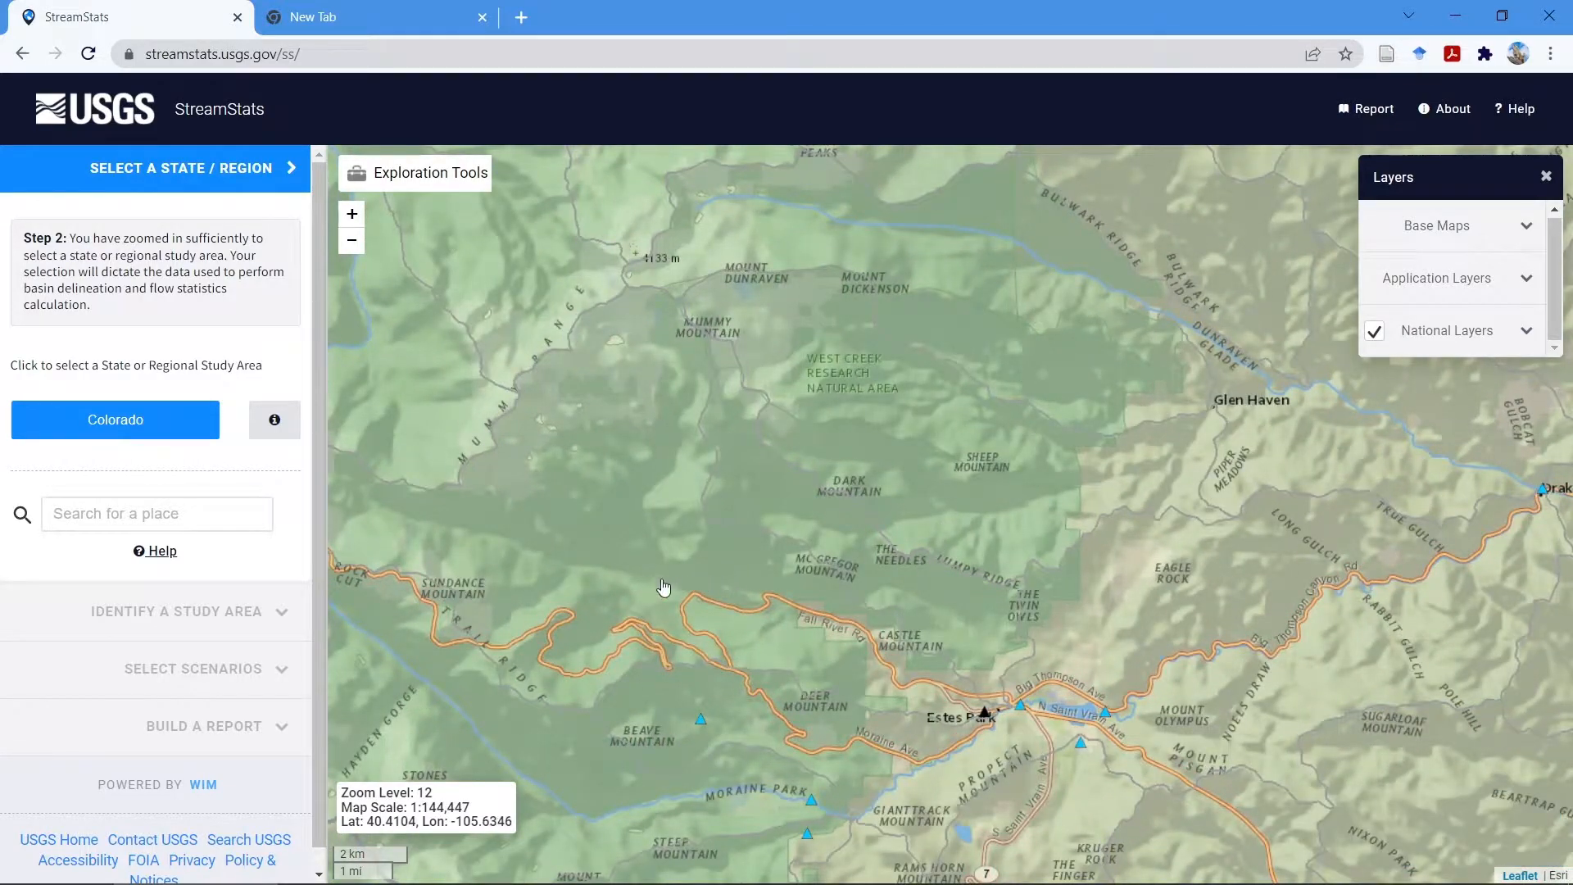
left_click_drag(1127, 485, 945, 609)
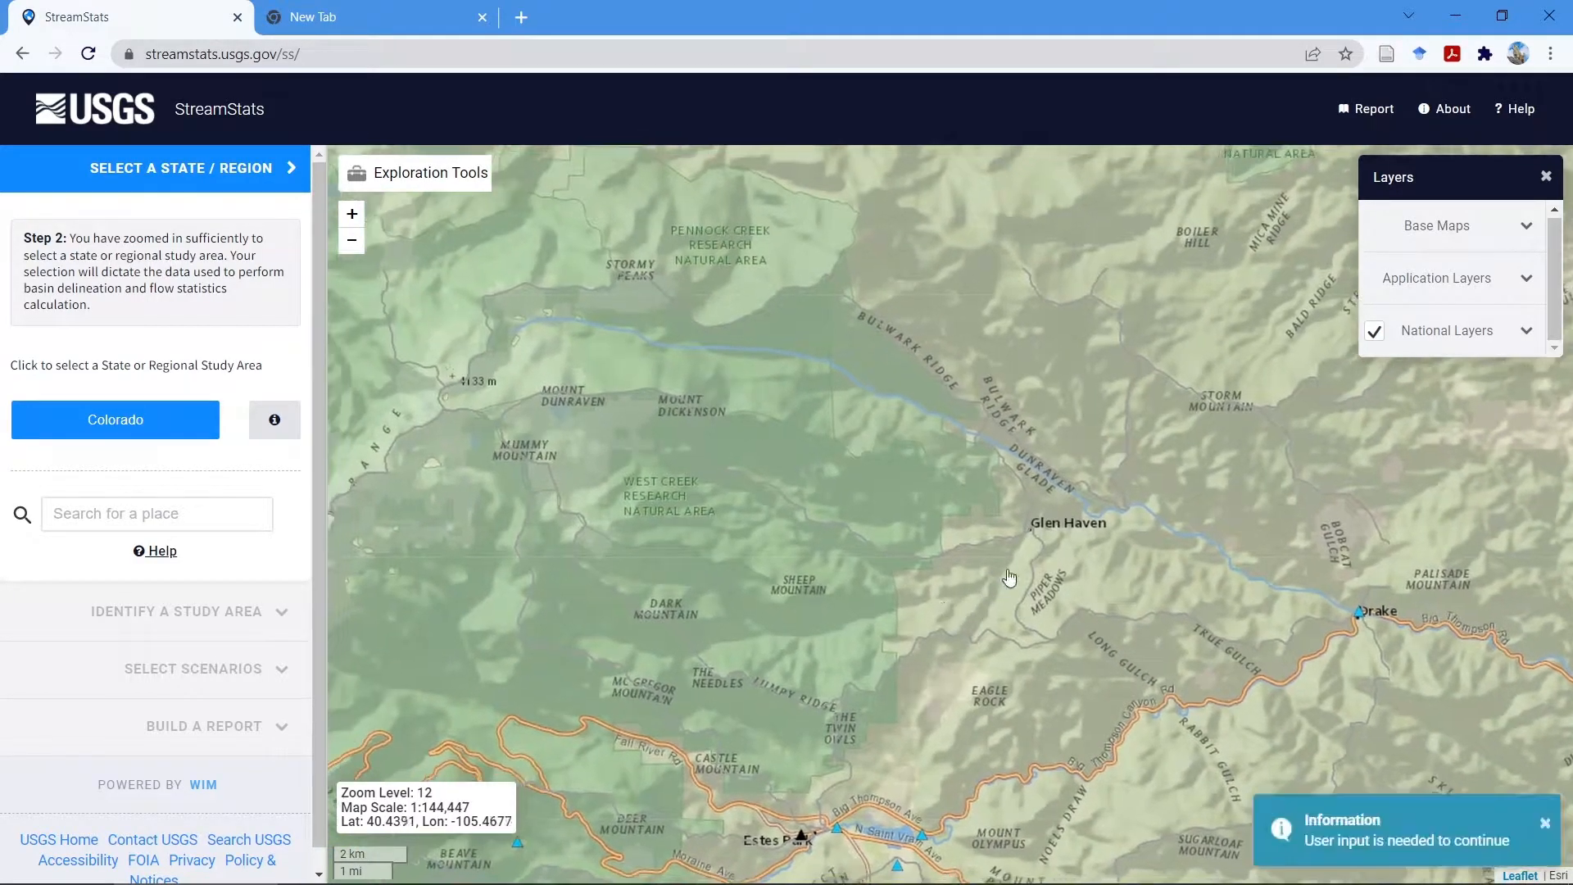
scroll(1031, 544, "up", 2)
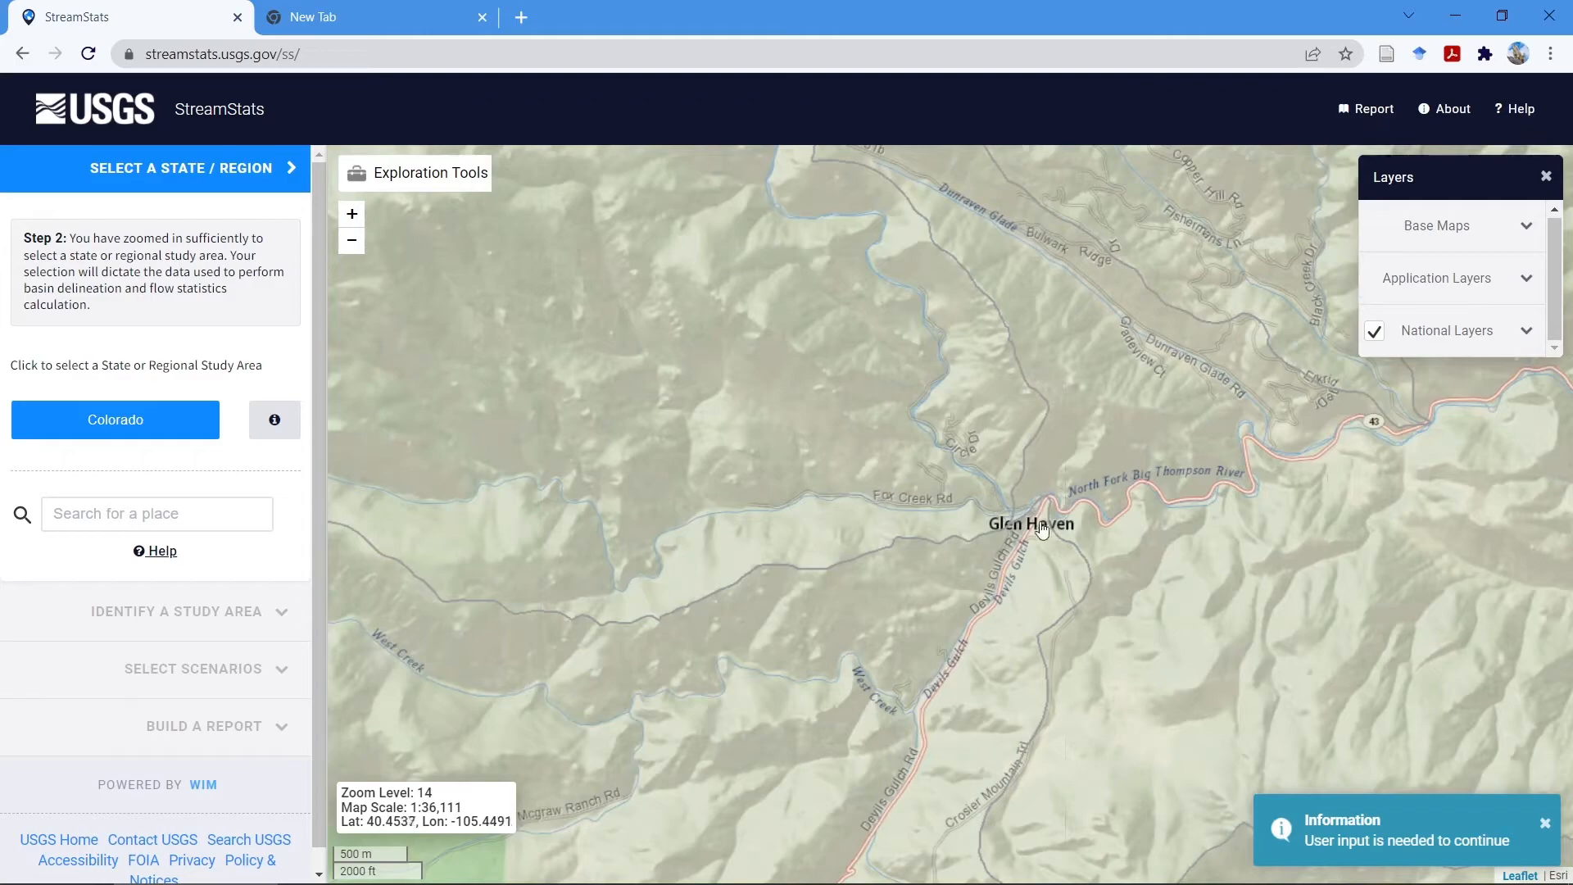
Examine the streams around Glen Haven, from Long Gulch and Highway 34 to the upper reaches of the North Fork Big Thompson River
left_click_drag(998, 477, 1094, 663)
scroll(770, 244, "down", 2)
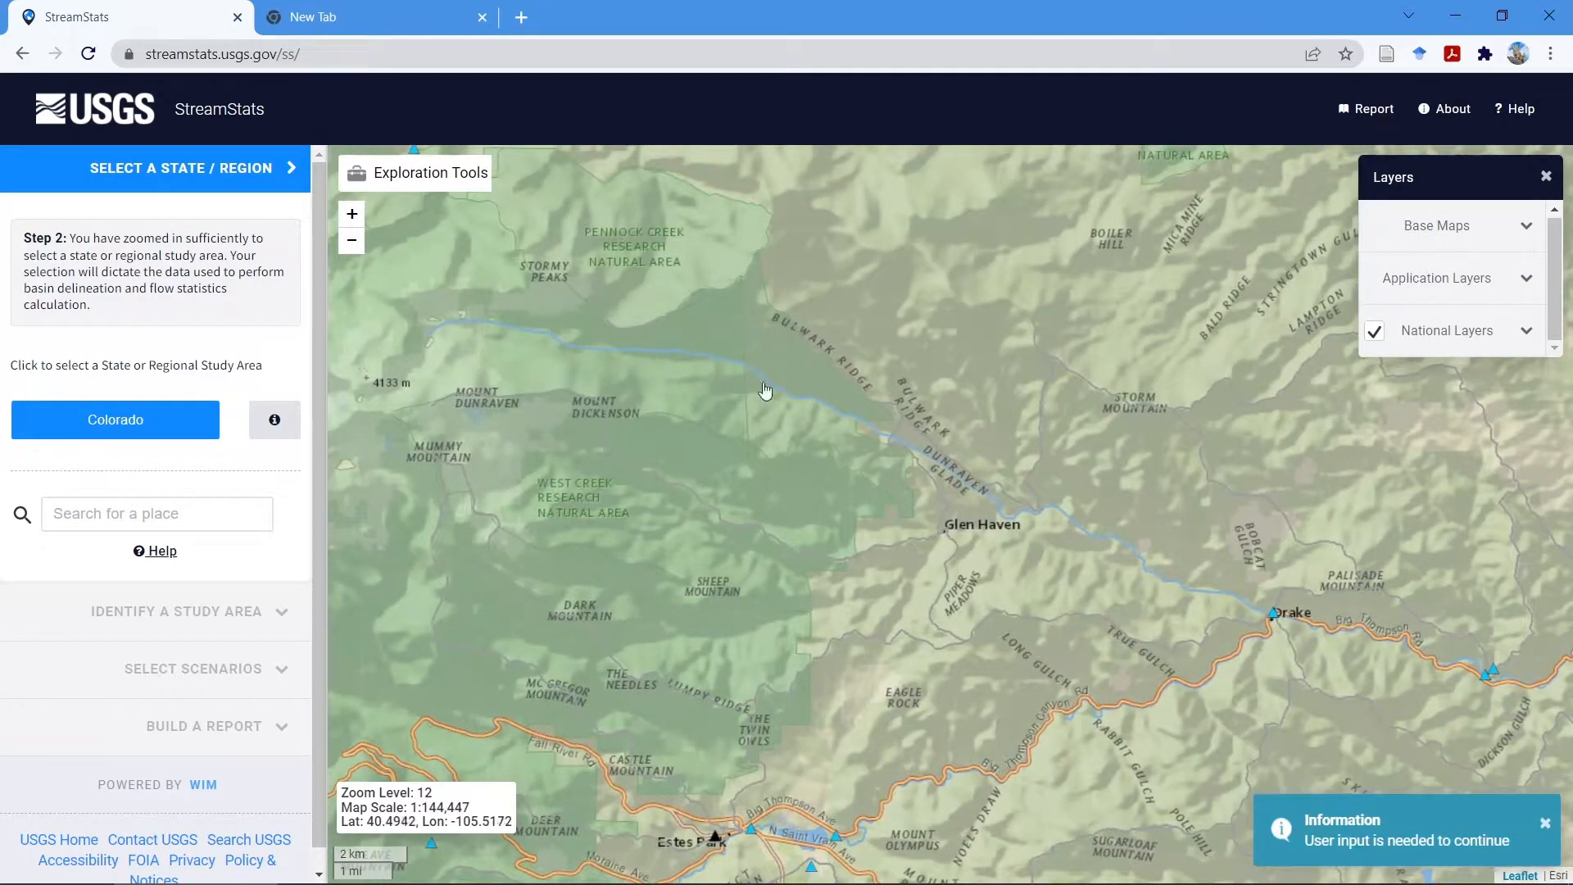
scroll(983, 583, "up", 2)
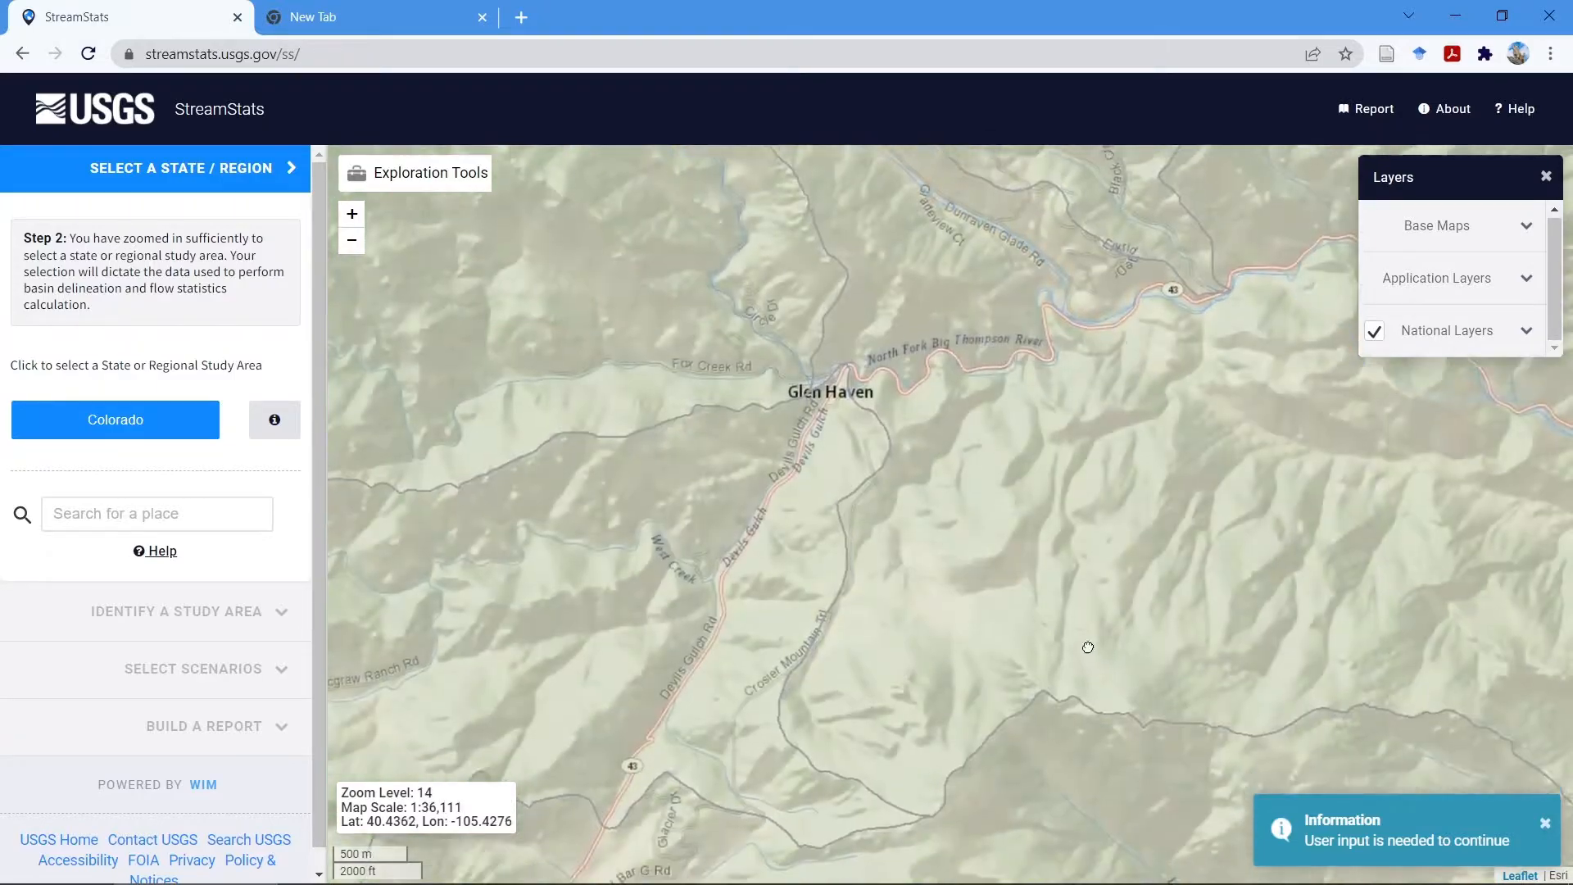
left_click_drag(1093, 661, 866, 326)
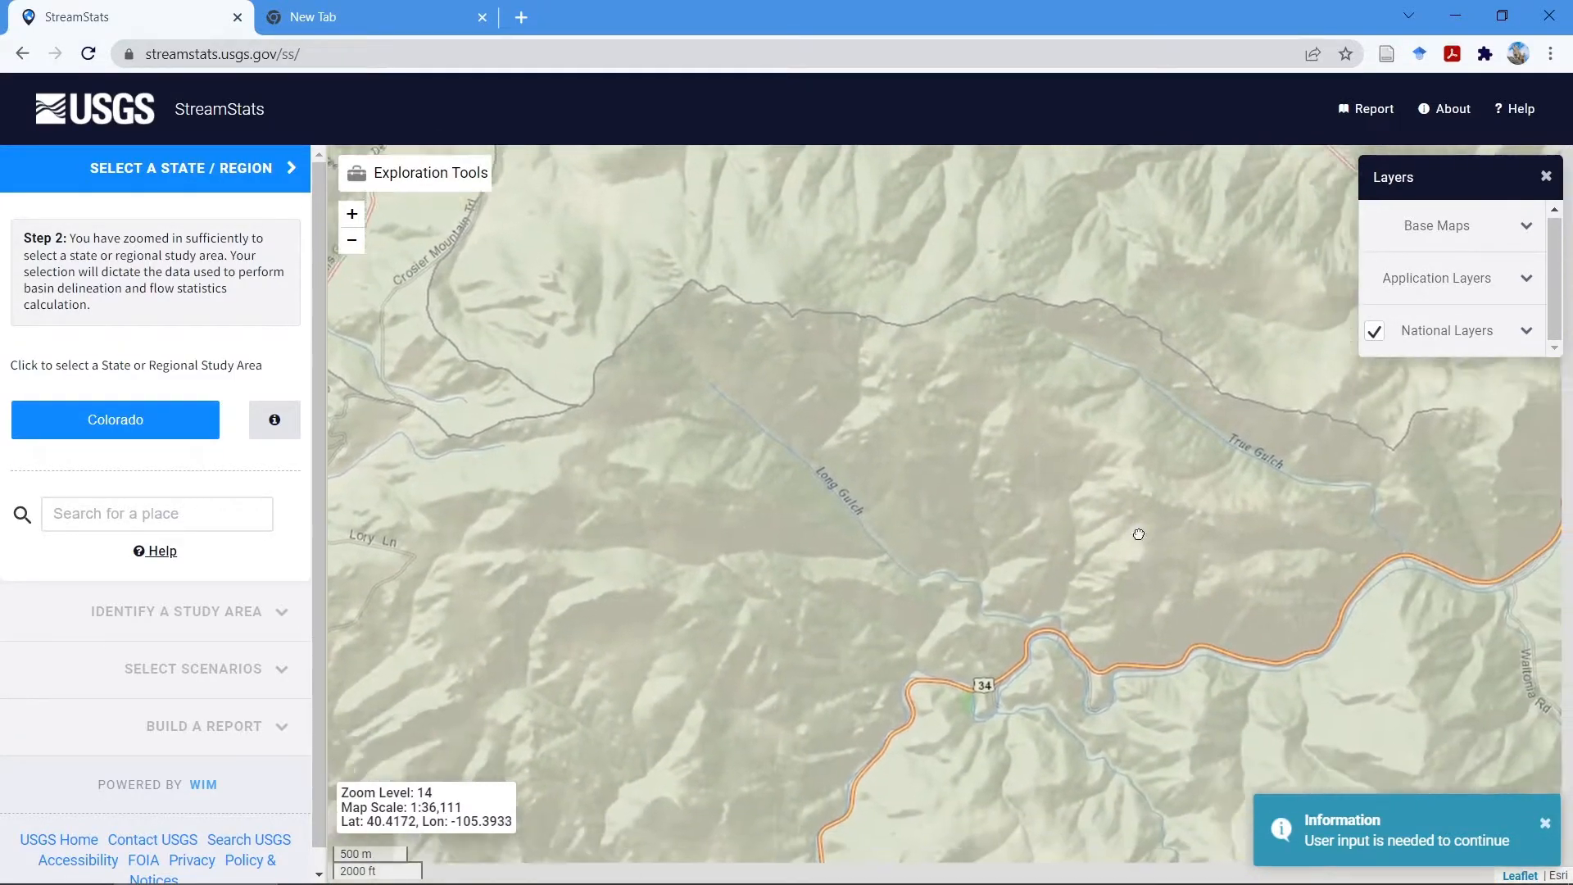
left_click_drag(1269, 634, 969, 439)
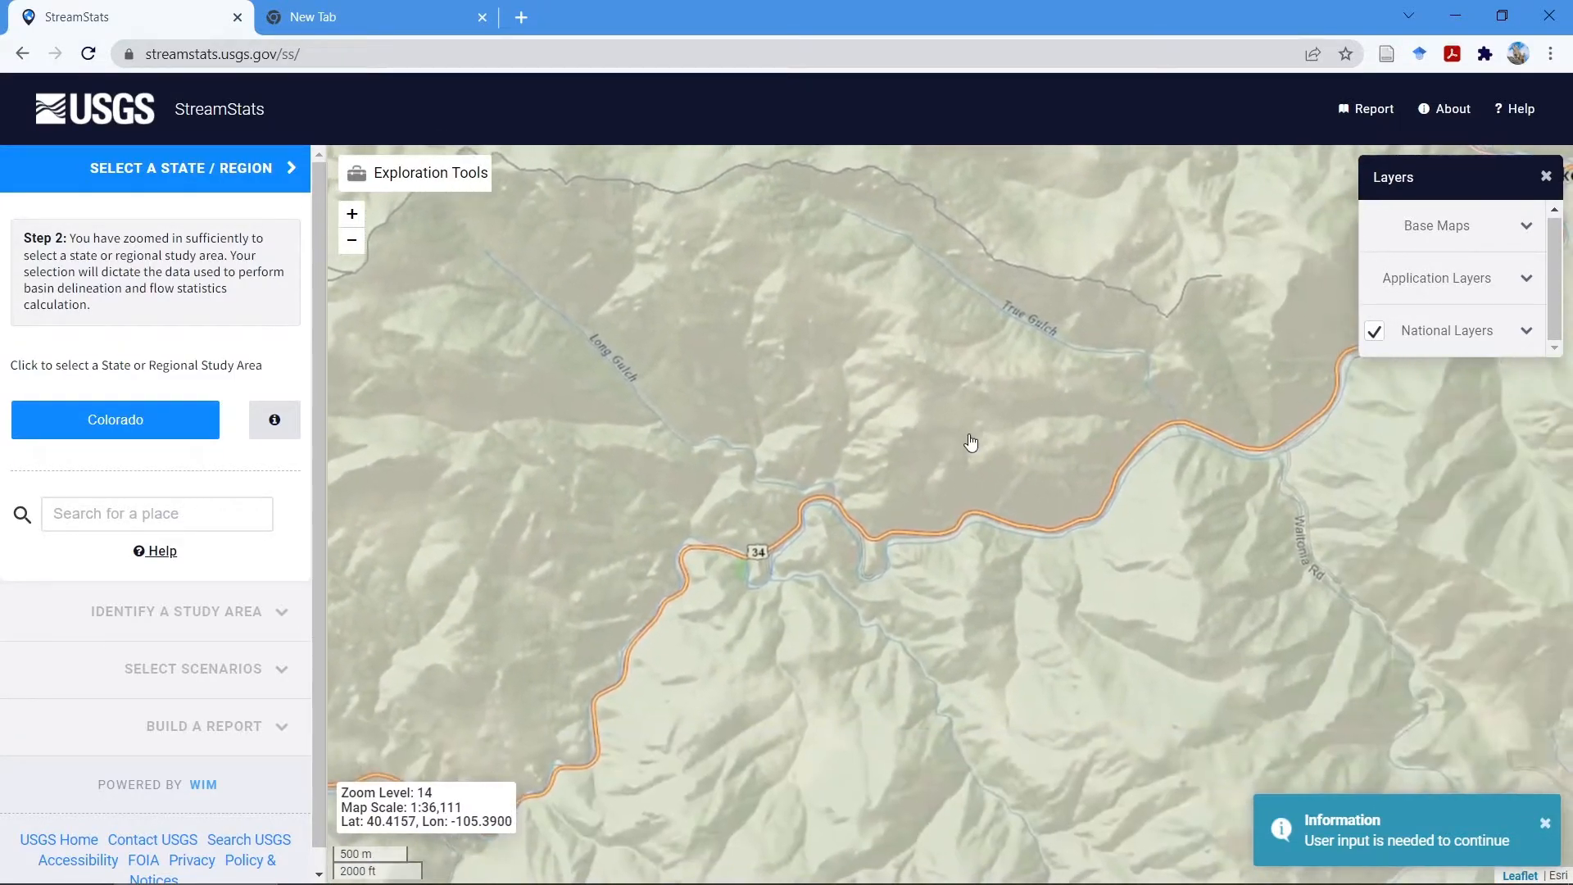
scroll(969, 439, "down", 2)
left_click_drag(638, 540, 652, 695)
scroll(790, 417, "up", 2)
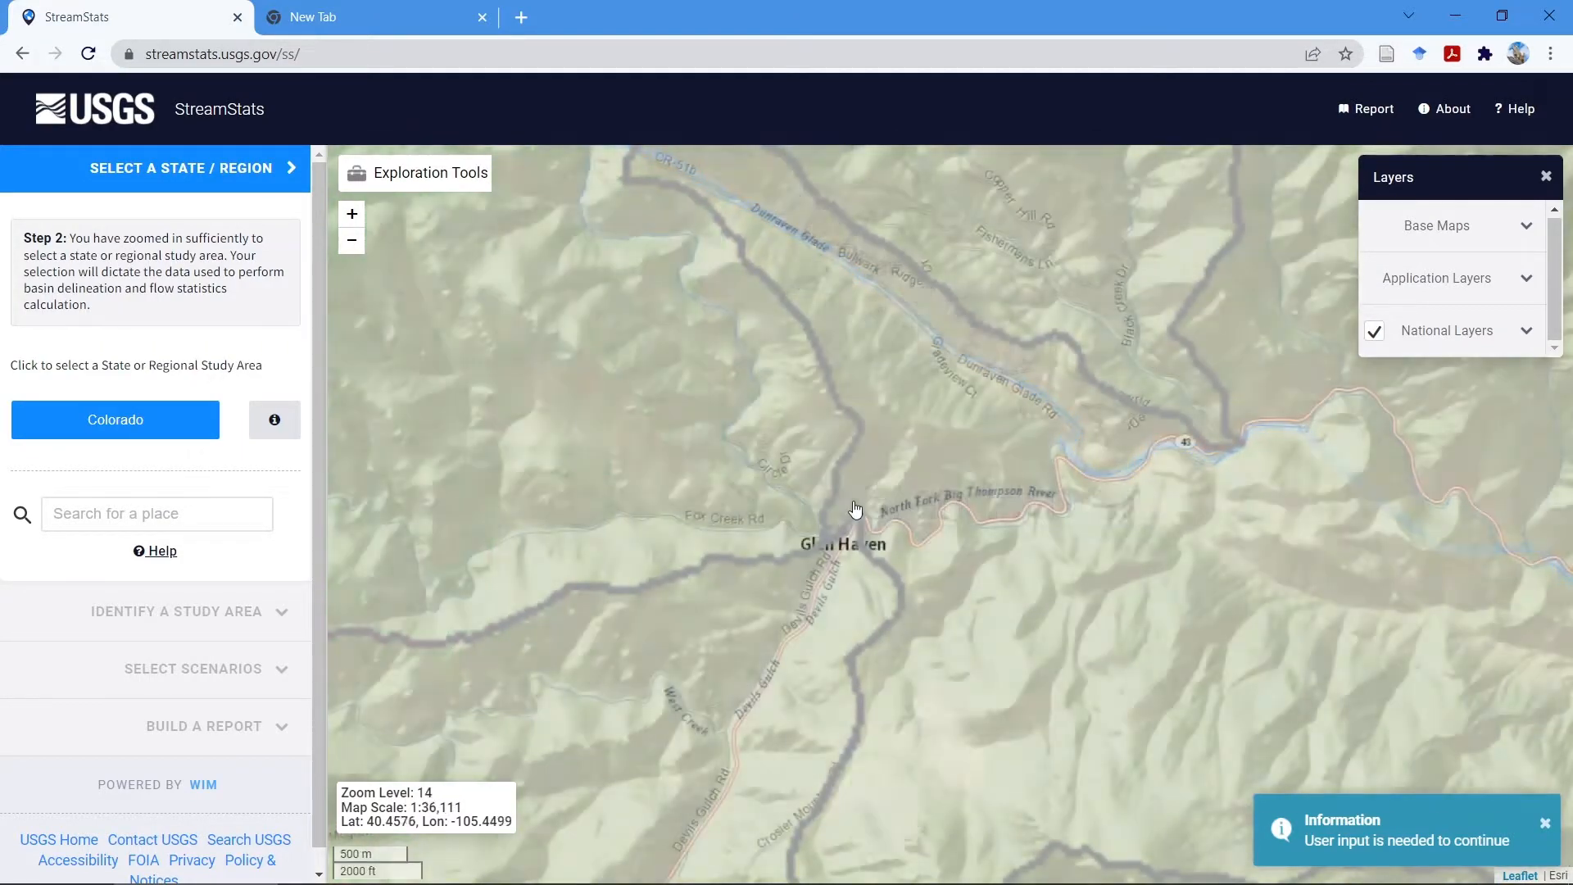
scroll(804, 526, "up", 2)
left_click_drag(727, 441, 983, 691)
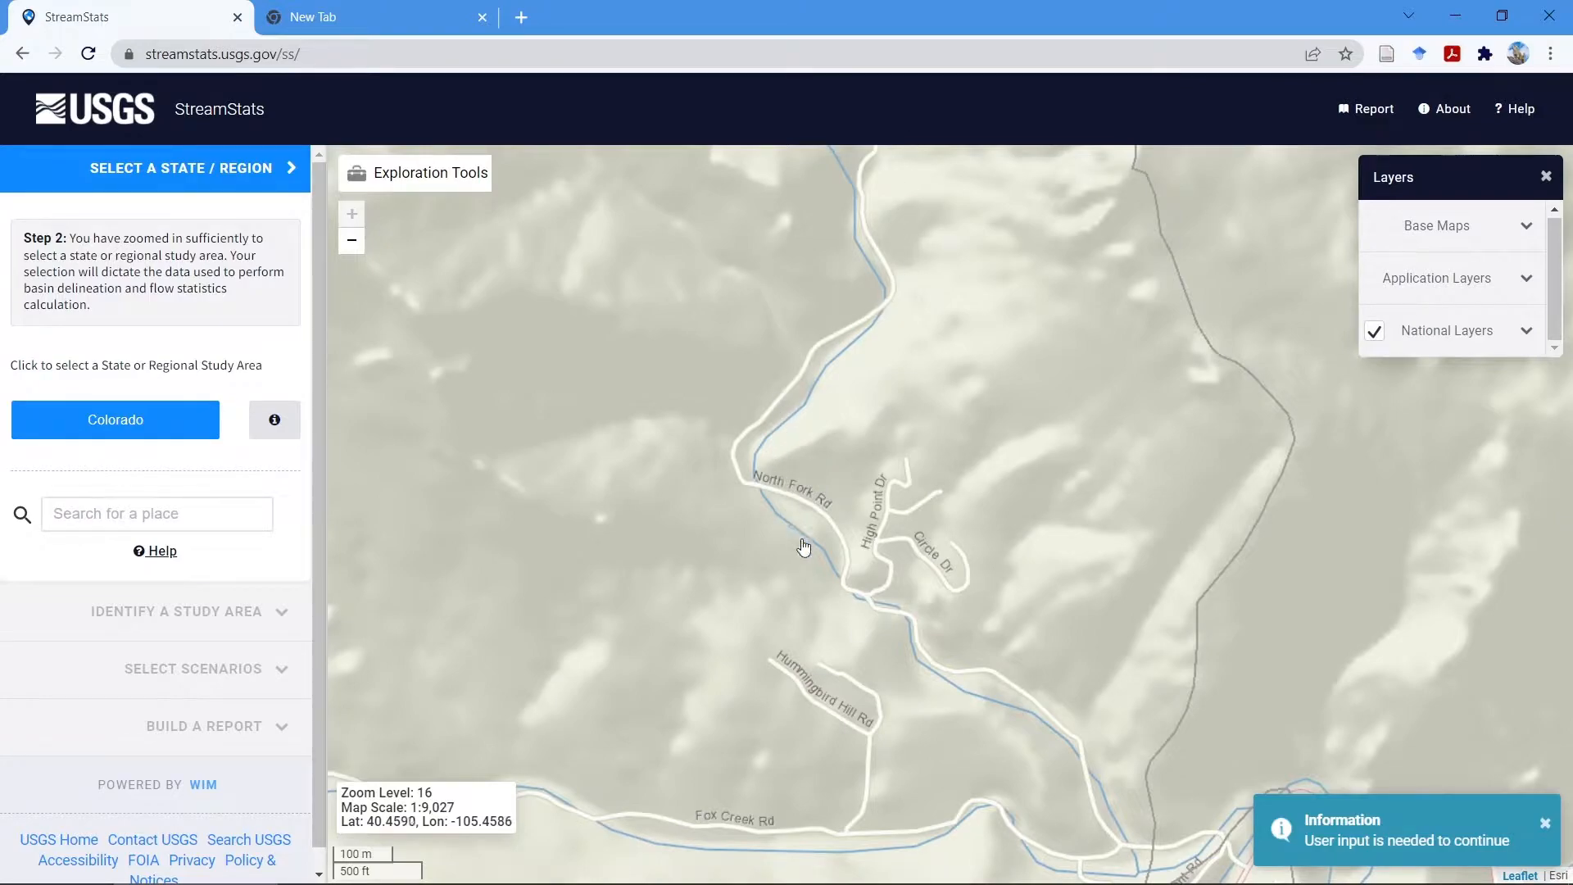
scroll(1081, 731, "down", 2)
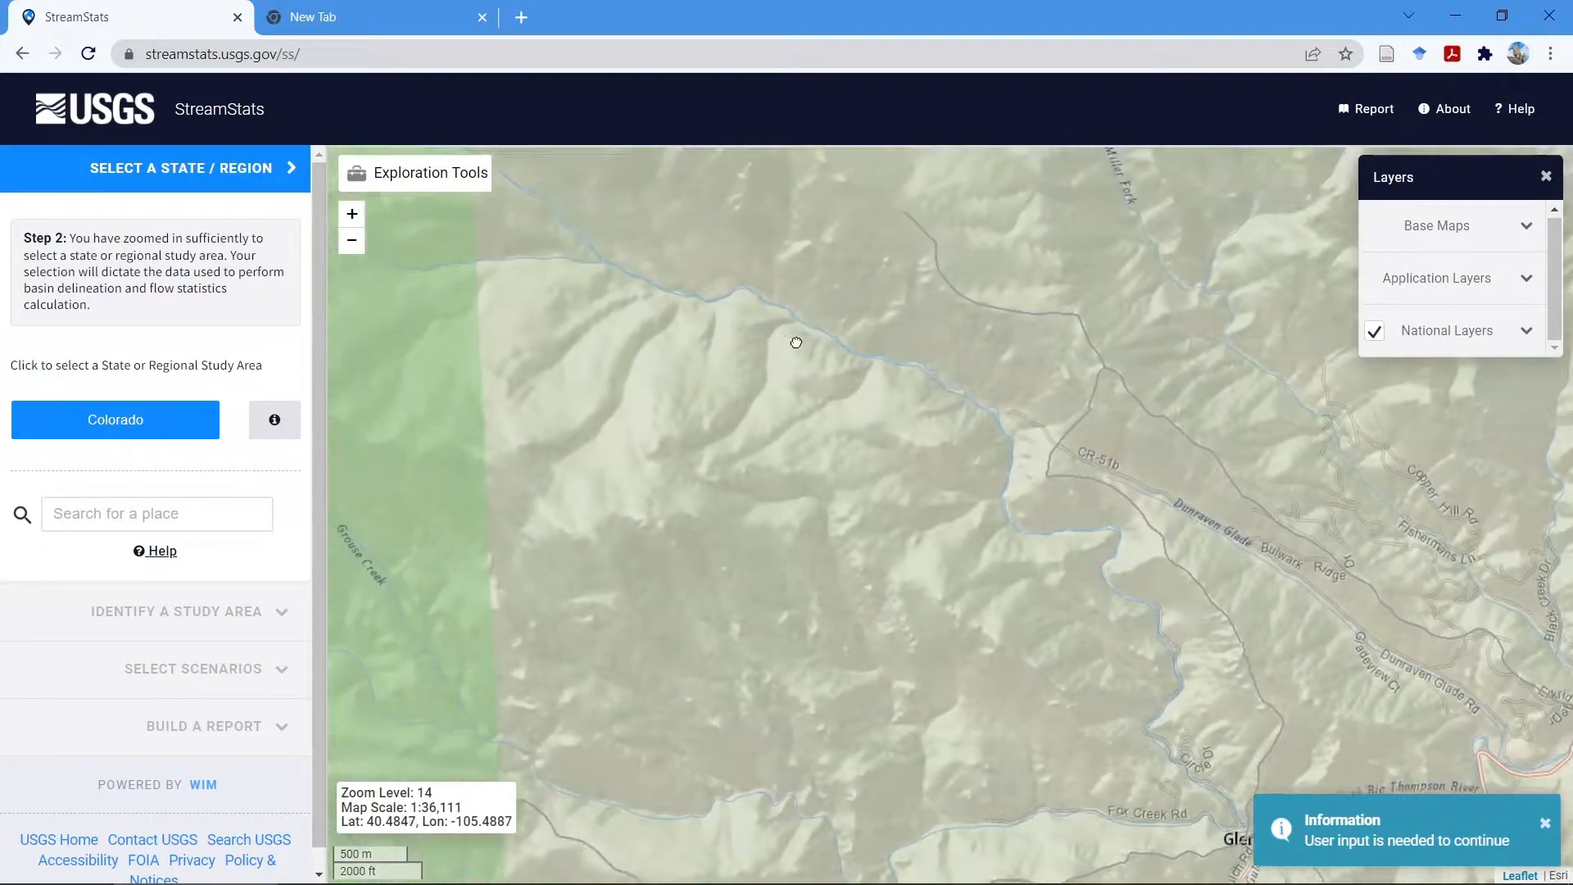
left_click_drag(800, 344, 1123, 516)
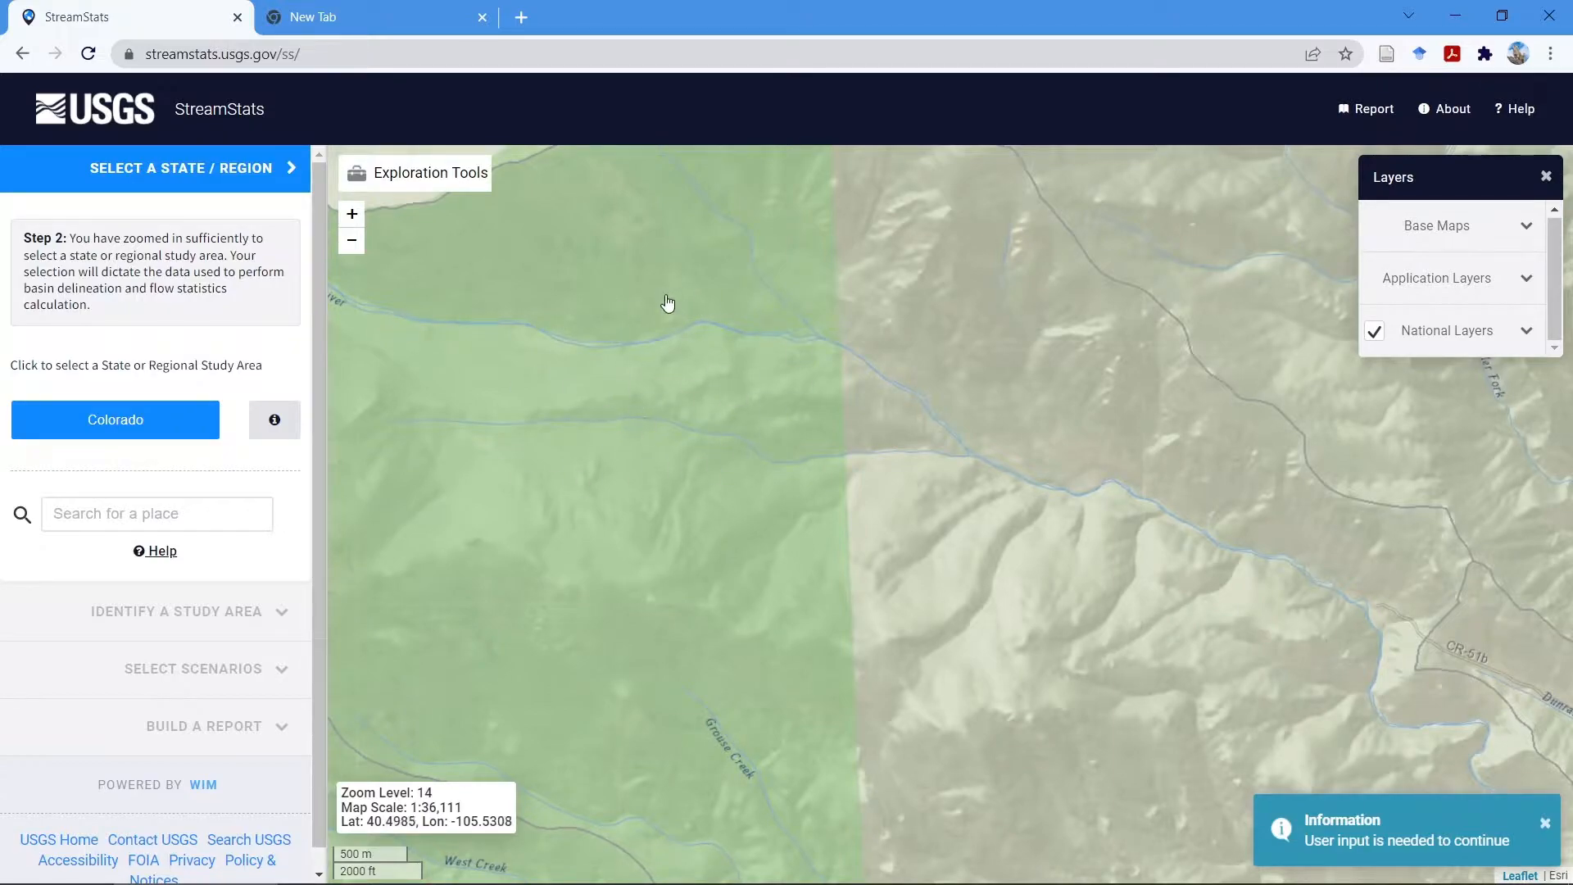
left_click_drag(1360, 606, 1193, 524)
scroll(1193, 524, "down", 2)
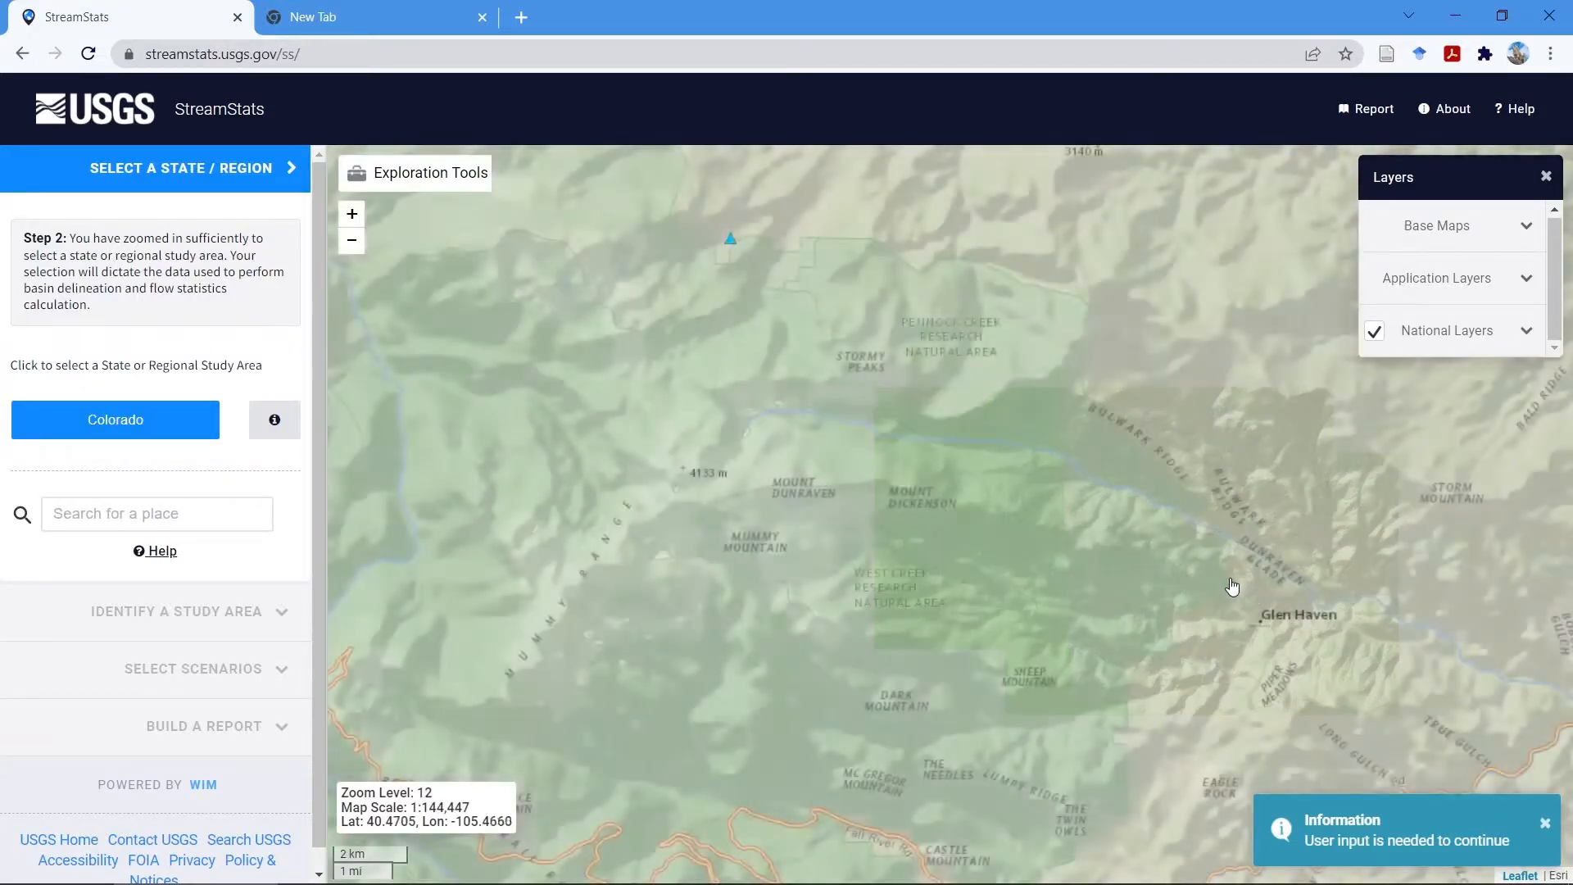
Select Colorado as the study region and delineate the basin from the North Fork stream cell just above the Fox Creek confluence at Glen Haven
scroll(1259, 623, "up", 4)
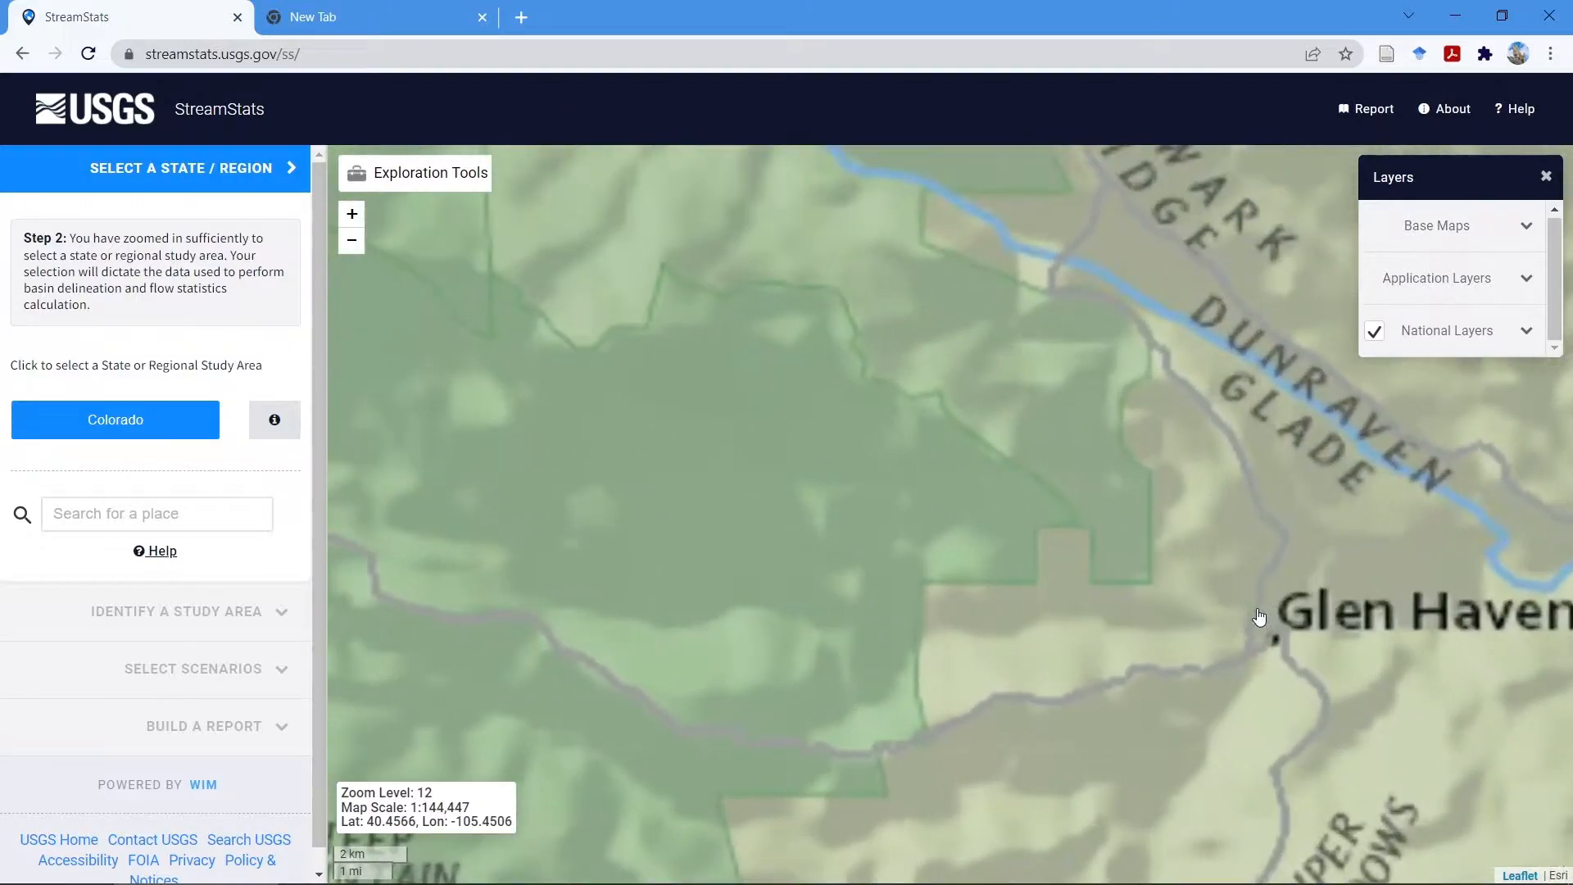
scroll(1114, 434, "down", 2)
scroll(1108, 410, "up", 2)
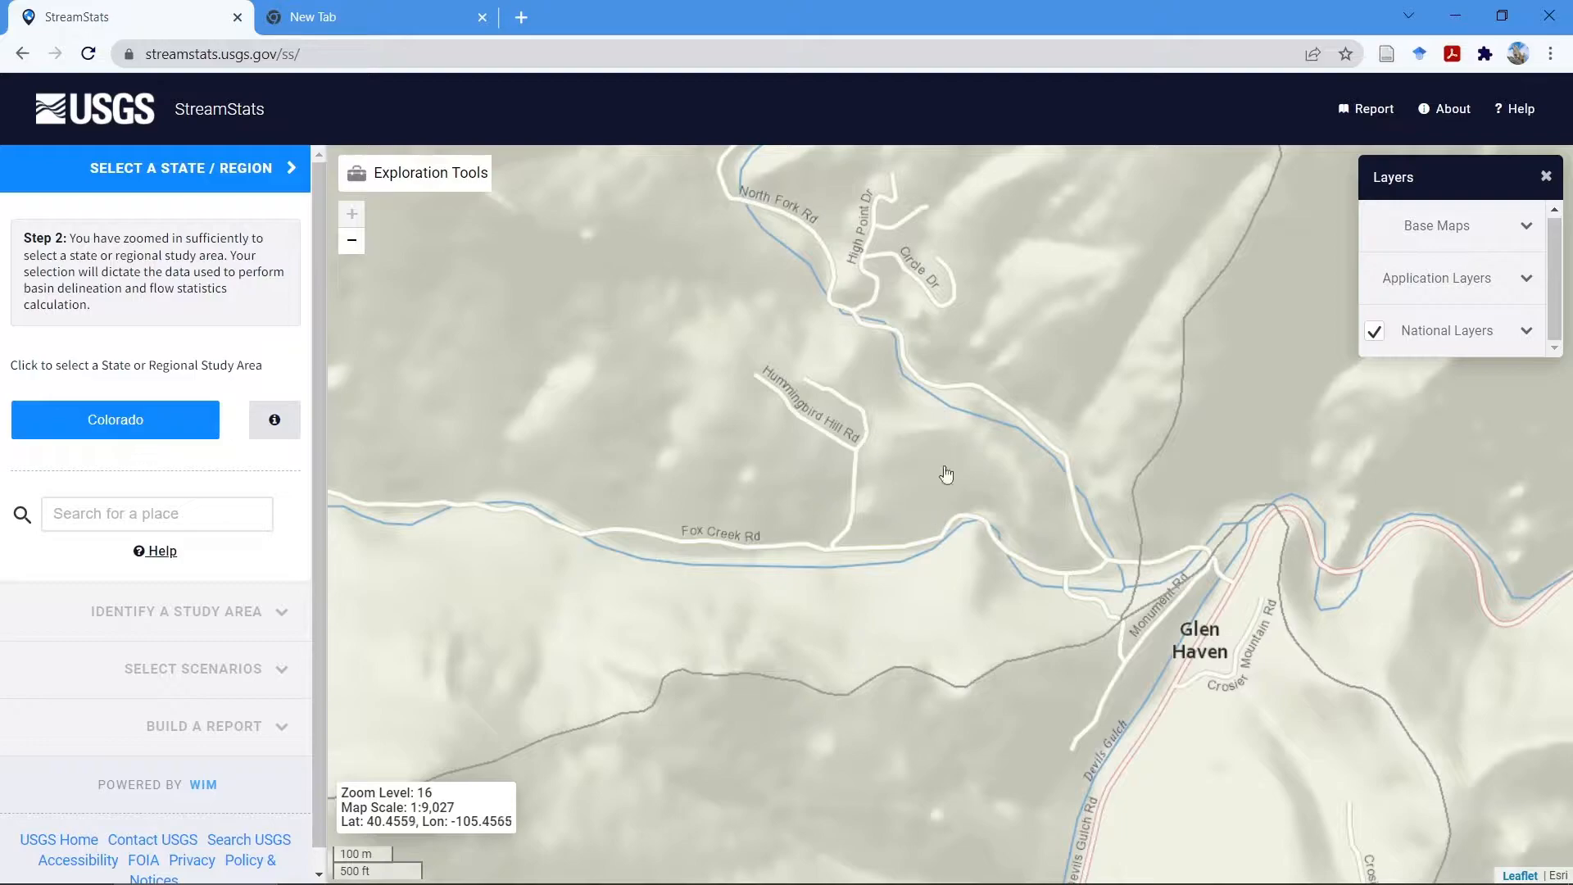
left_click_drag(902, 566, 935, 628)
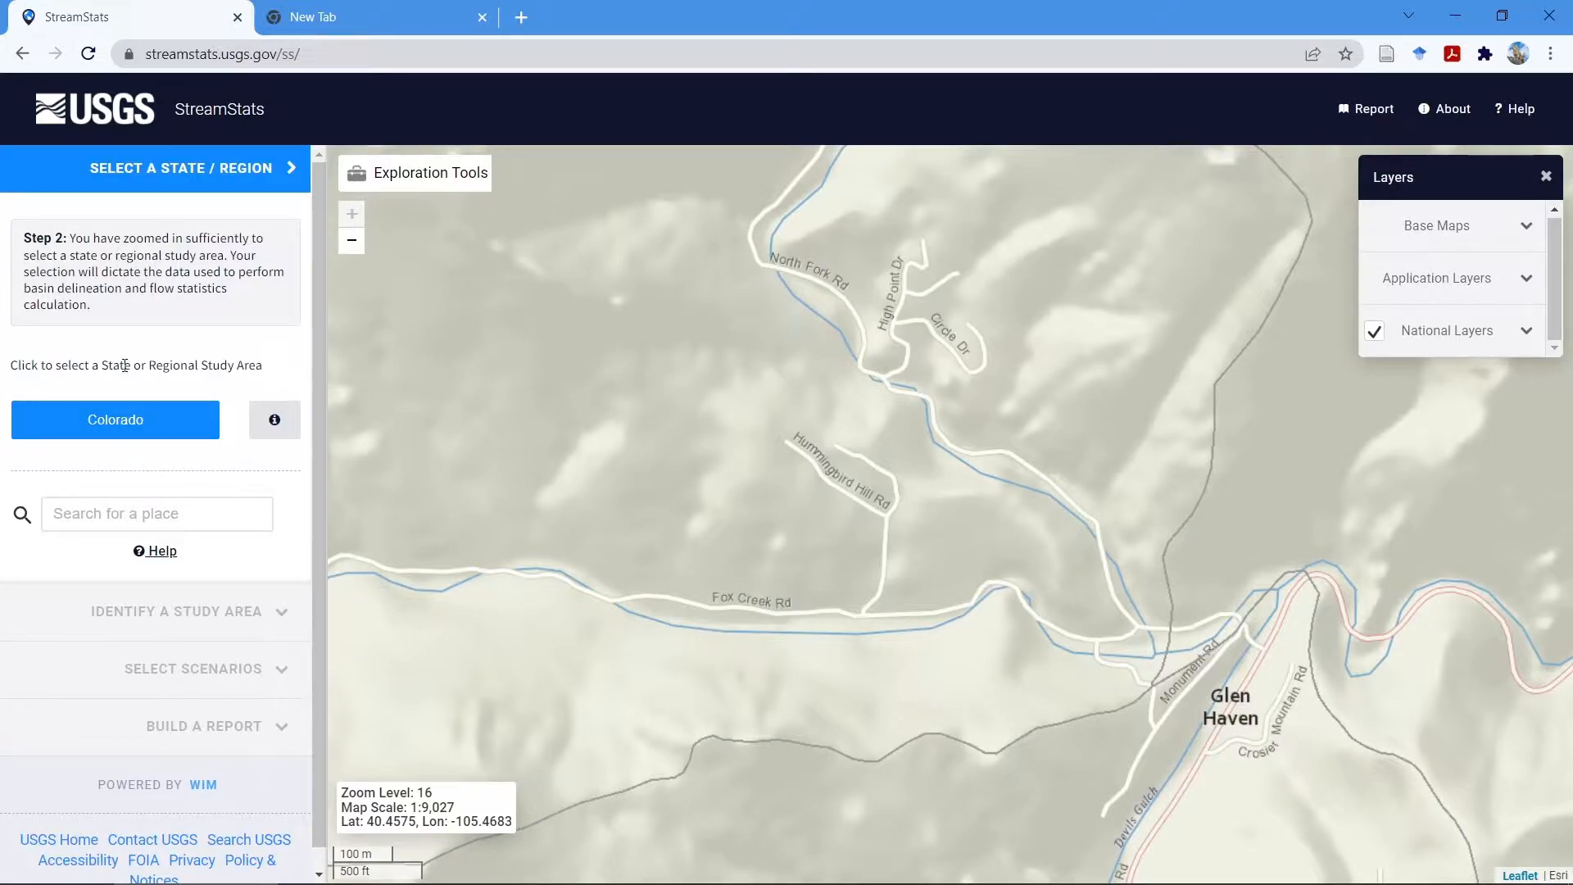
left_click(176, 420)
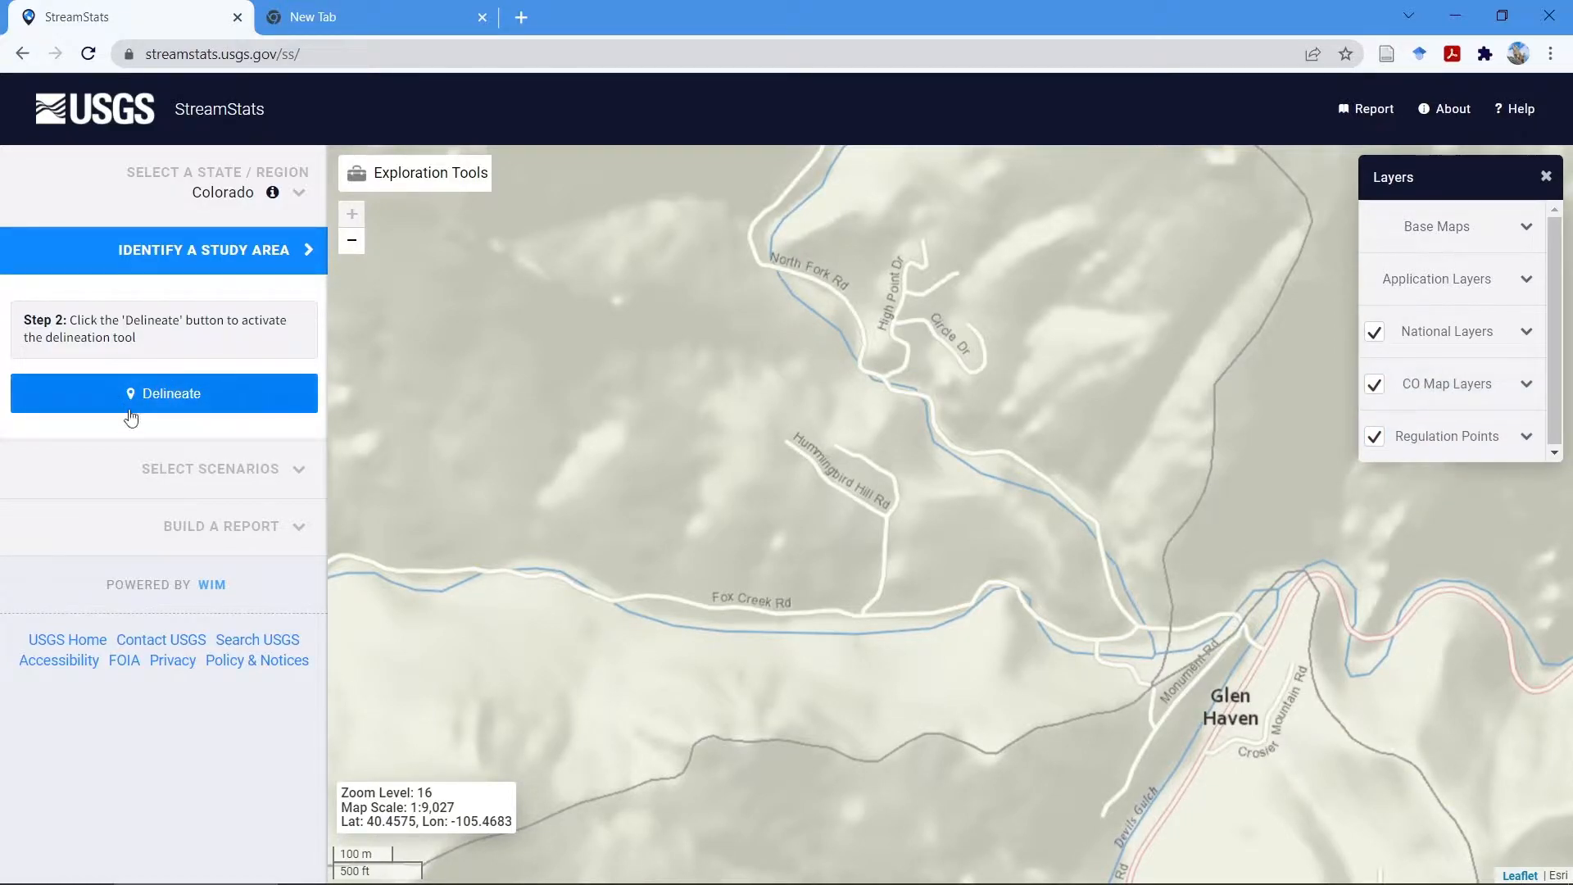
left_click(169, 396)
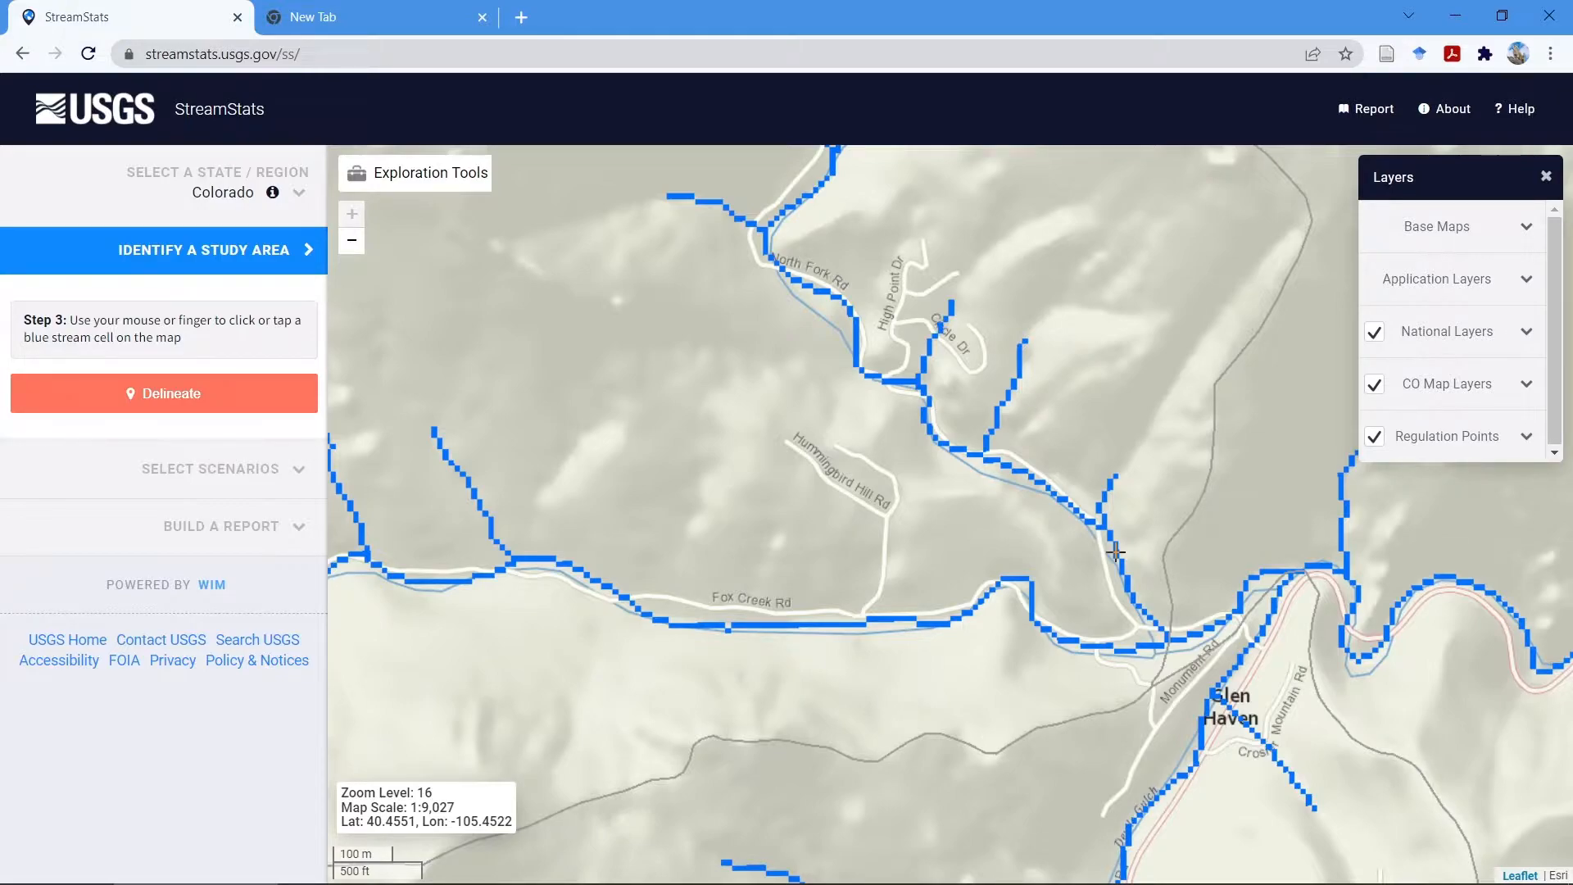
left_click(1115, 551)
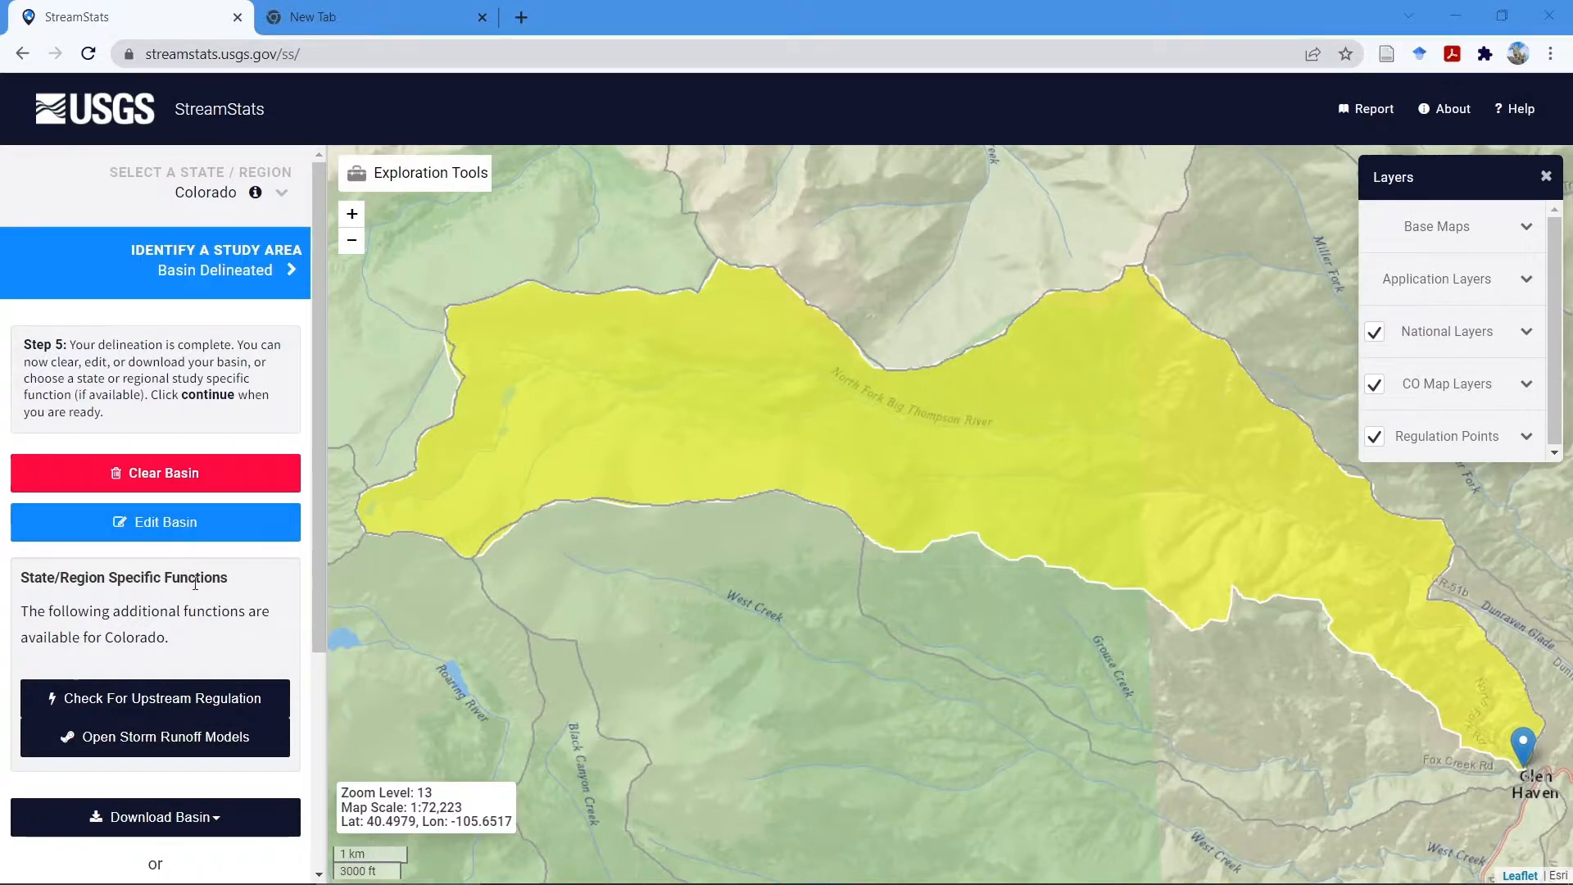
Continue from the delineated basin to the scenario selection and choose the Peak-Flow Statistics regression scenario
scroll(195, 584, "down", 3)
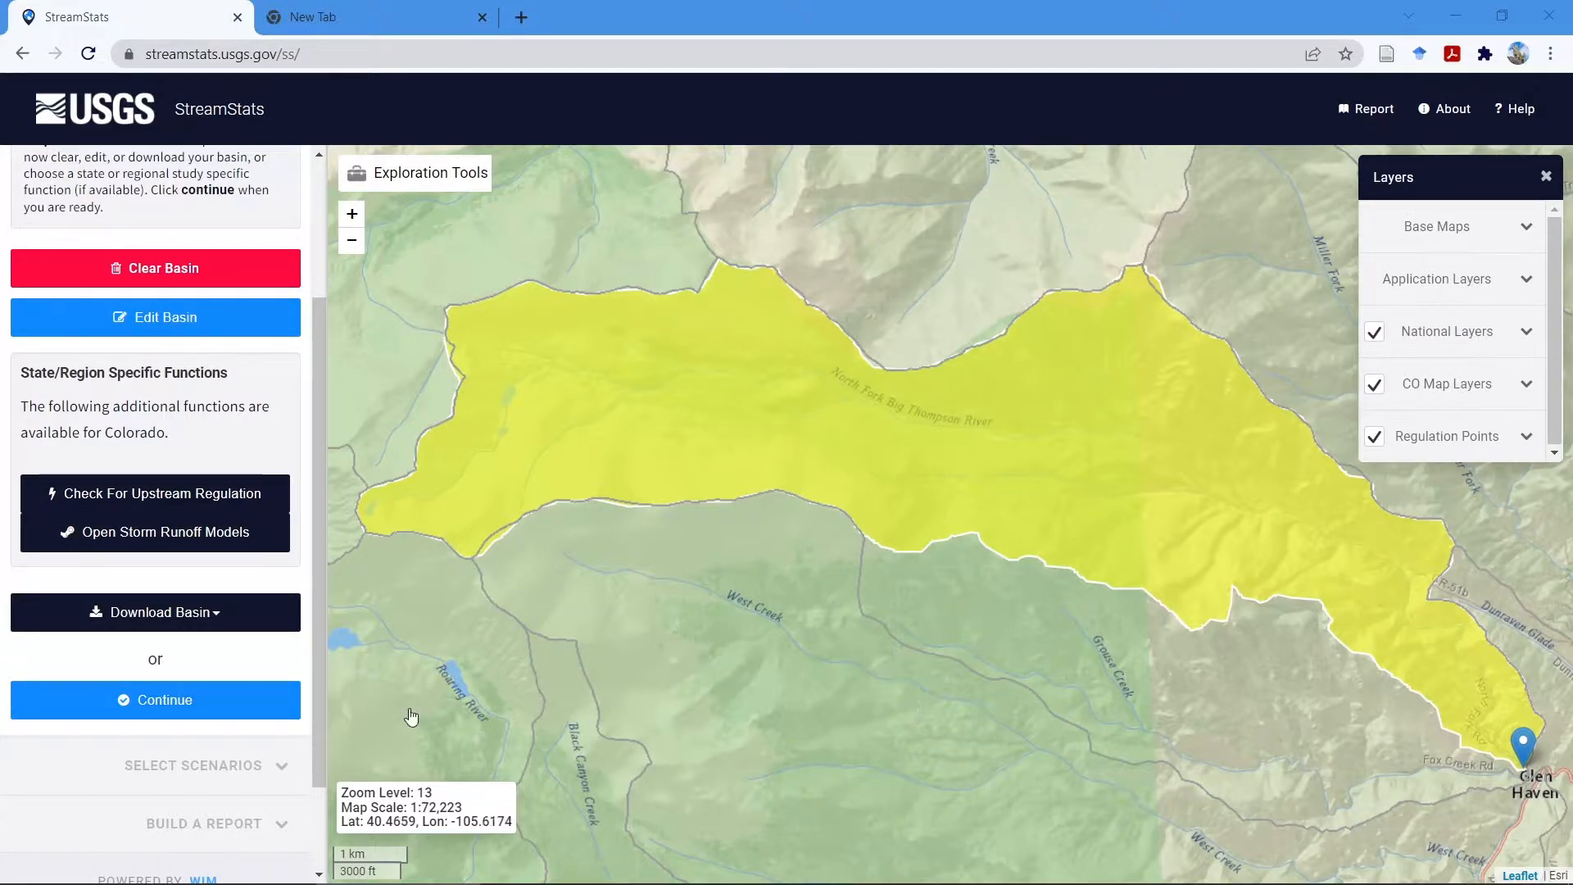
left_click(131, 705)
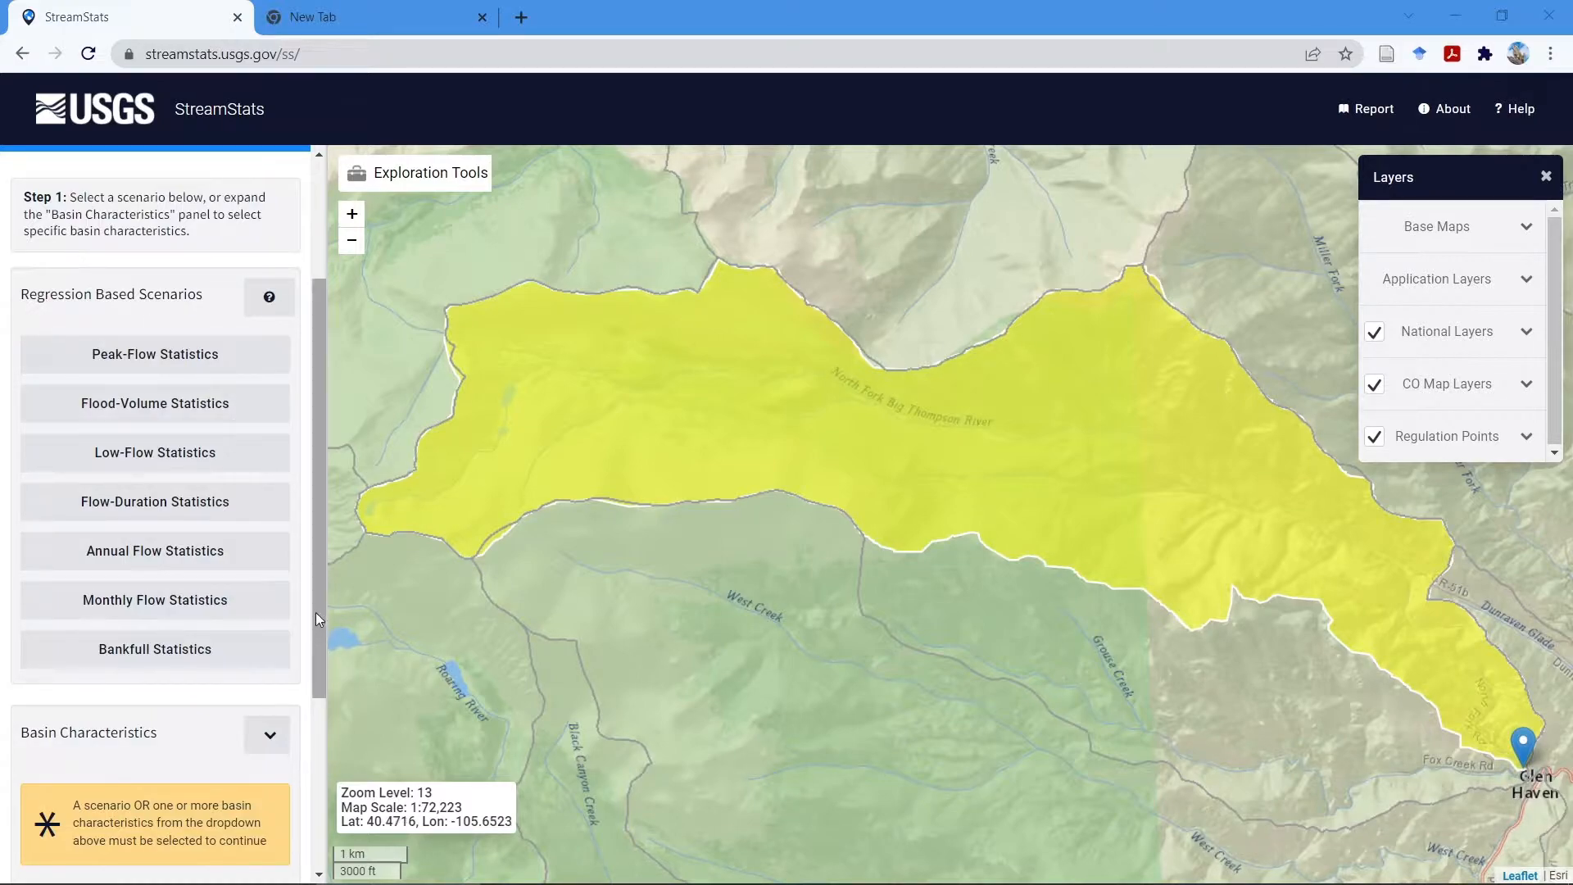
scroll(155, 348, "up", 1)
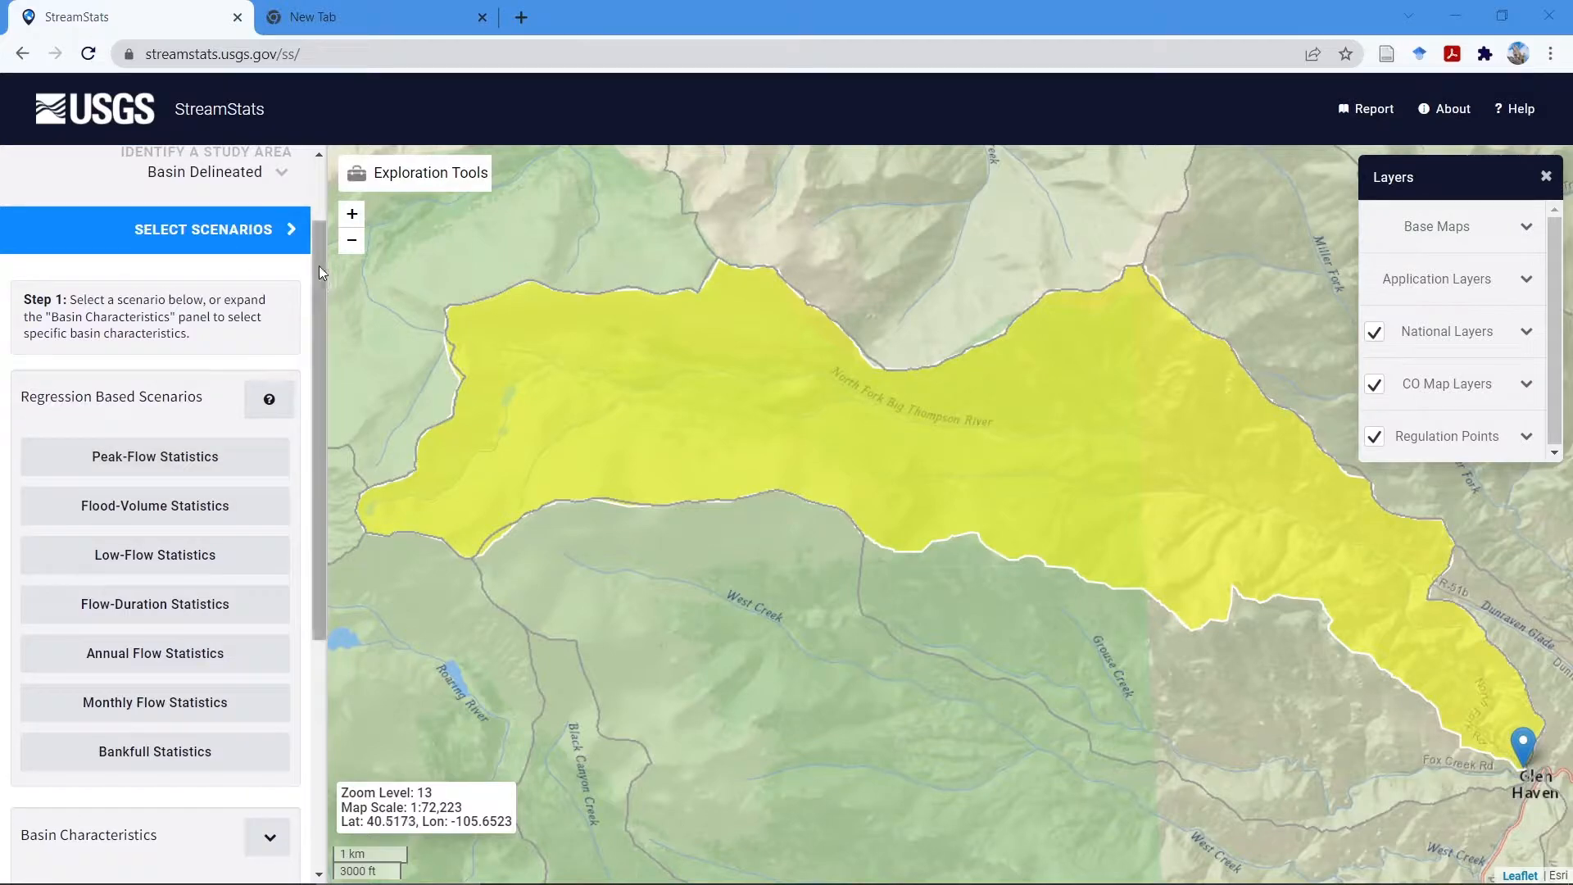
left_click_drag(317, 265, 318, 198)
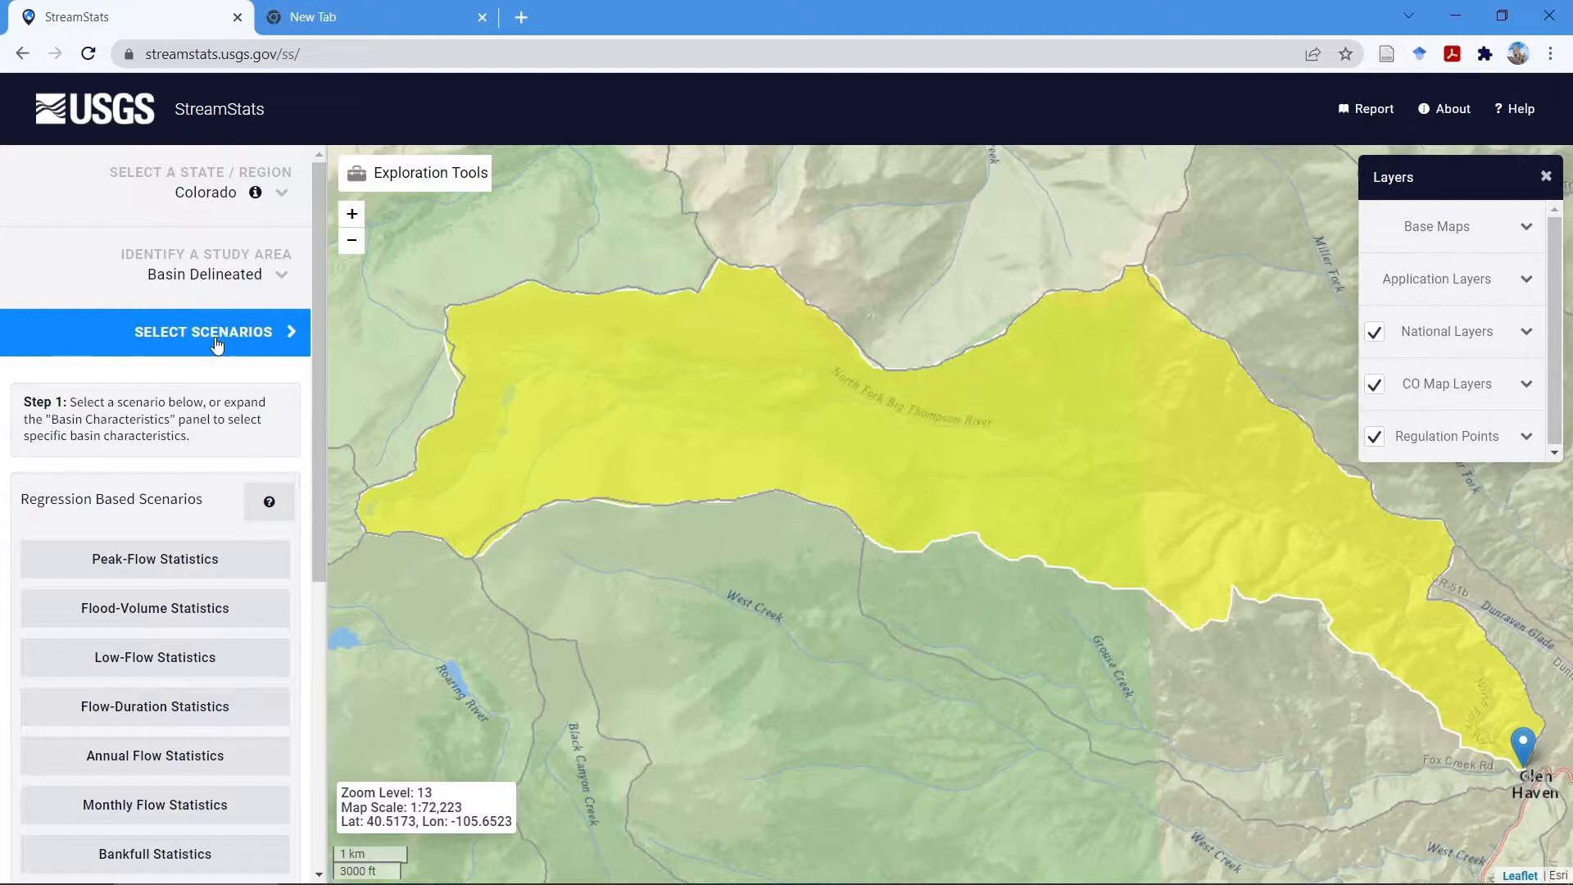
left_click_drag(319, 371, 348, 441)
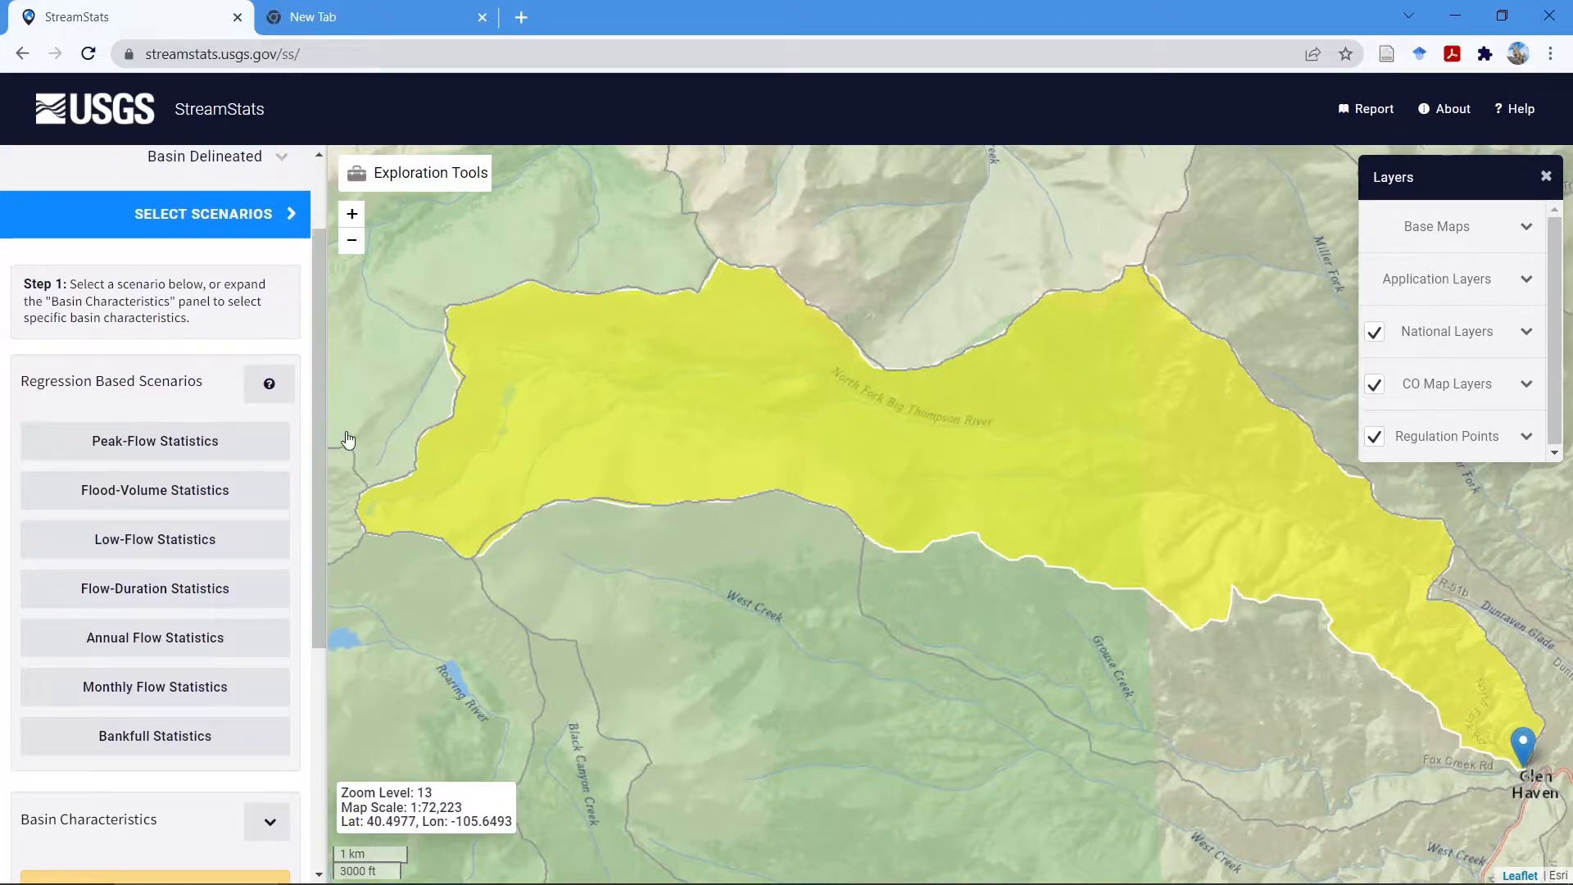
left_click(116, 450)
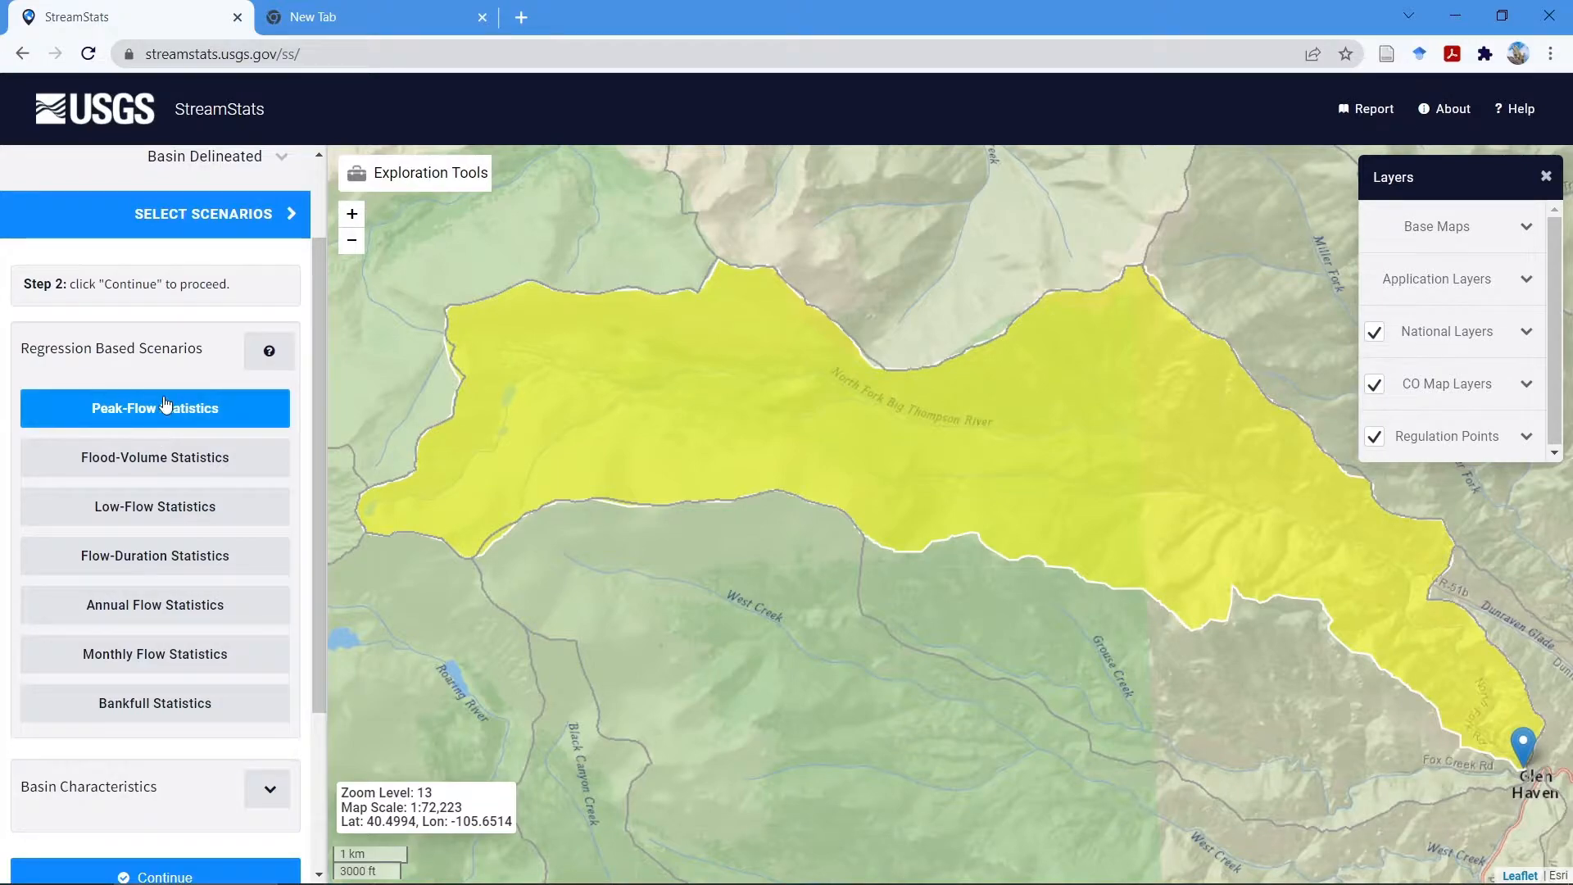
Add the Low-Flow Statistics and Flow-Duration Statistics scenarios to the selected regression-based scenarios
left_click(195, 514)
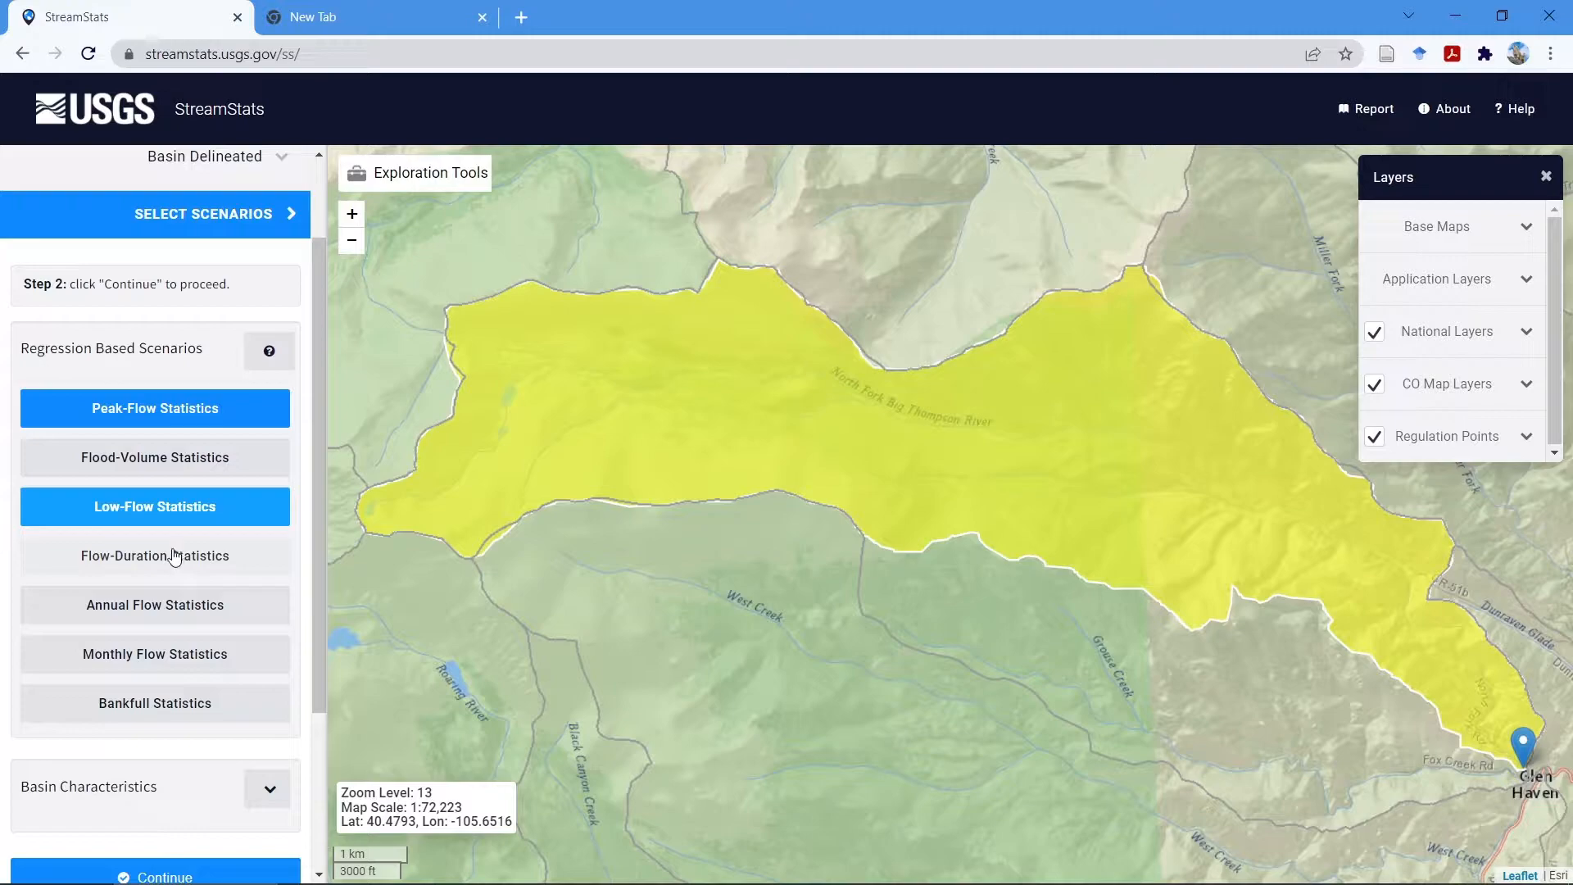
left_click(131, 559)
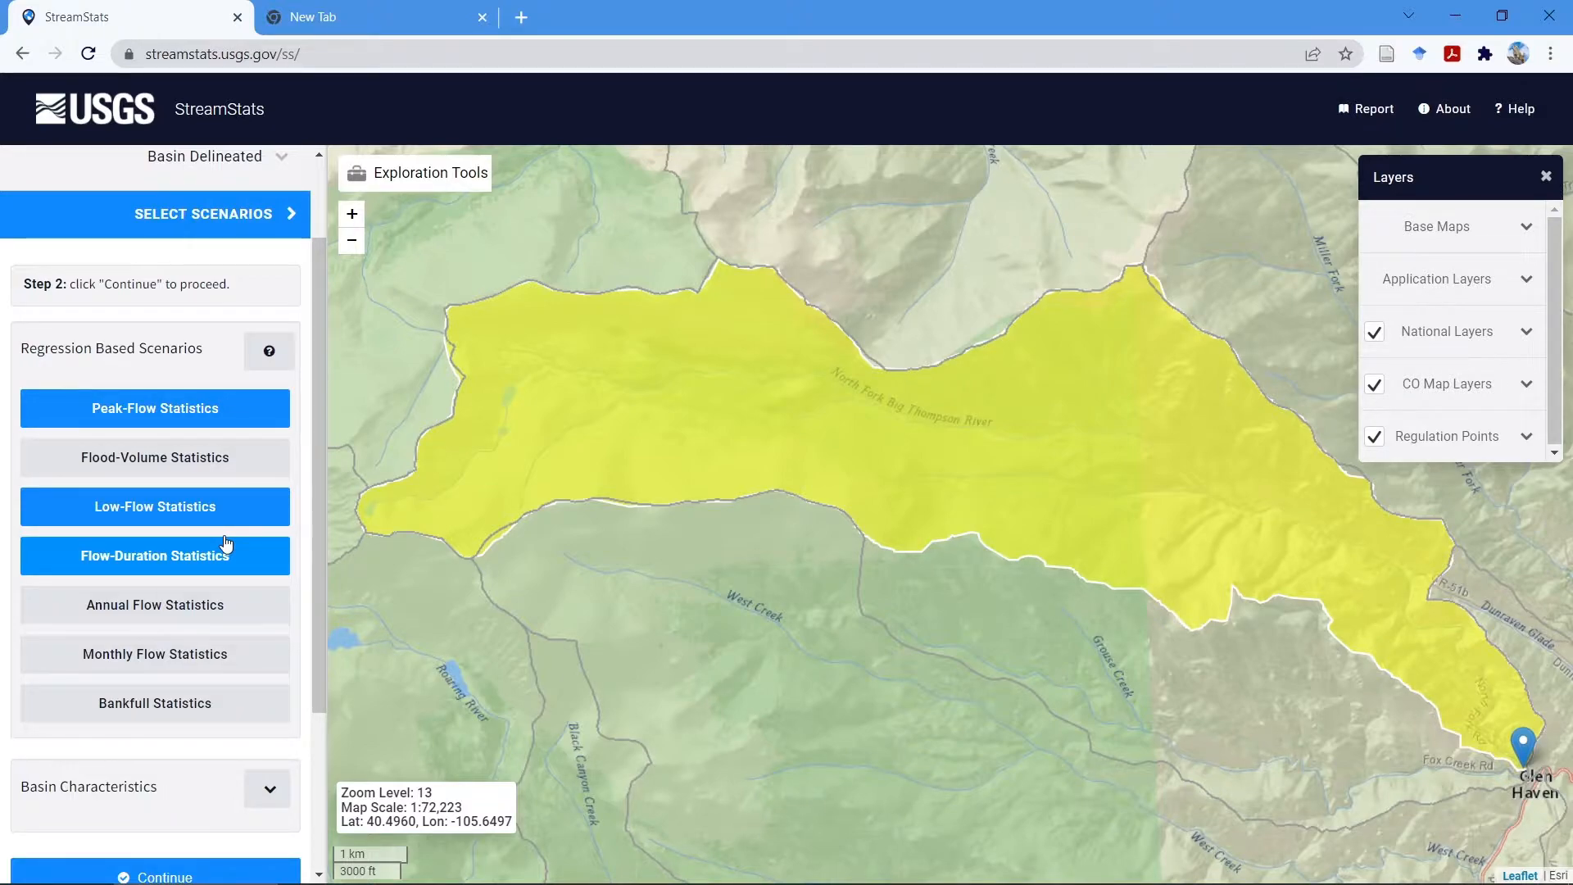
scroll(225, 547, "down", 3)
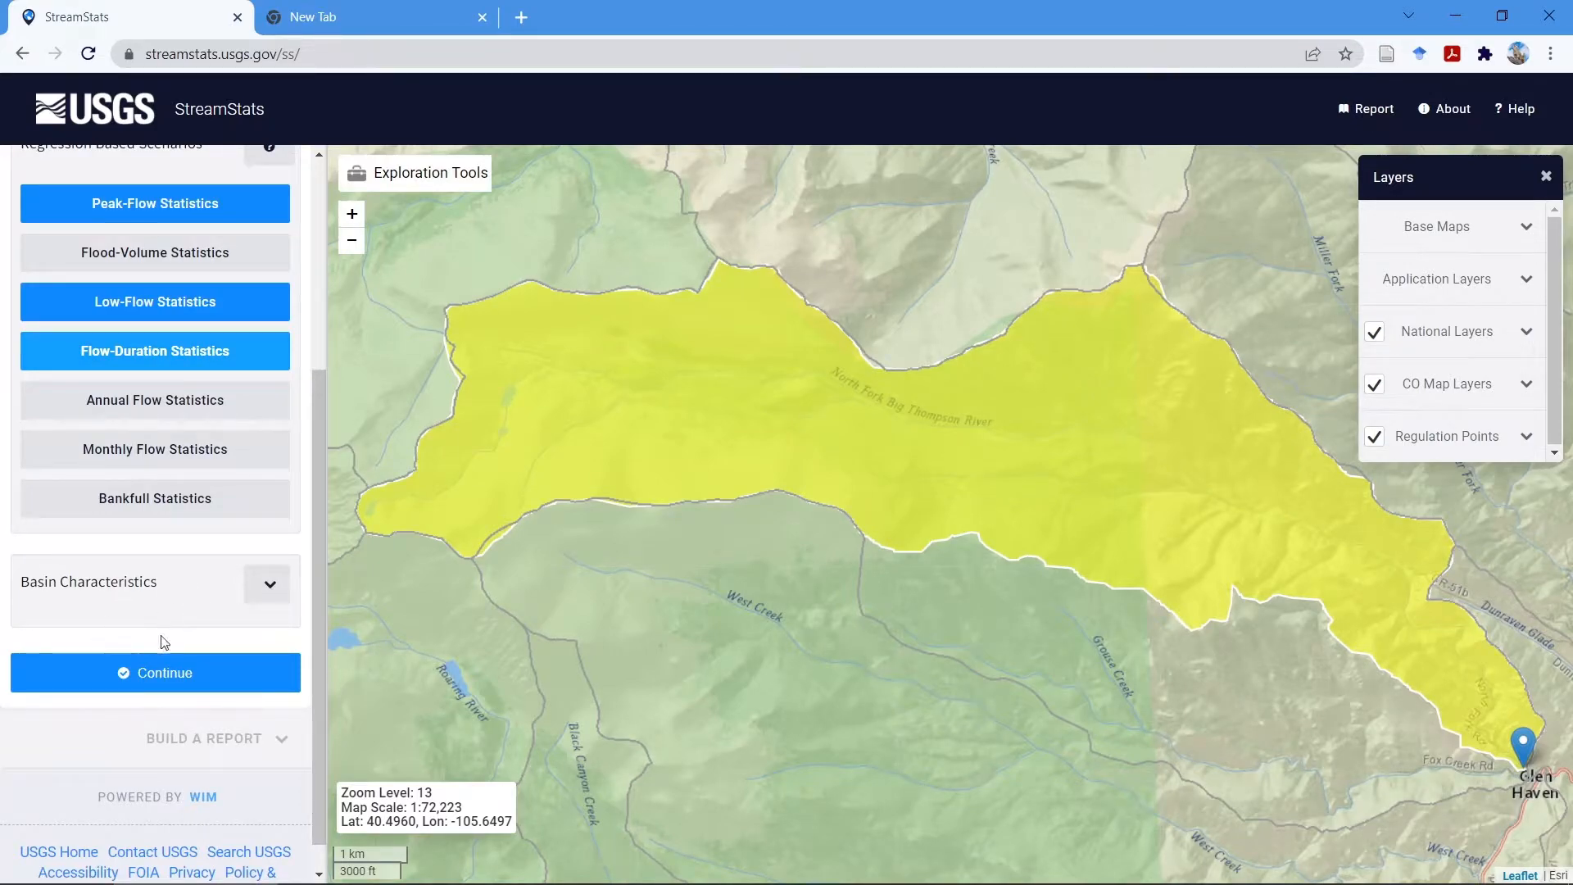
Review the list of basin characteristics to compute and continue with the selected scenarios to the report-building stage
left_click(269, 587)
scroll(249, 557, "down", 4)
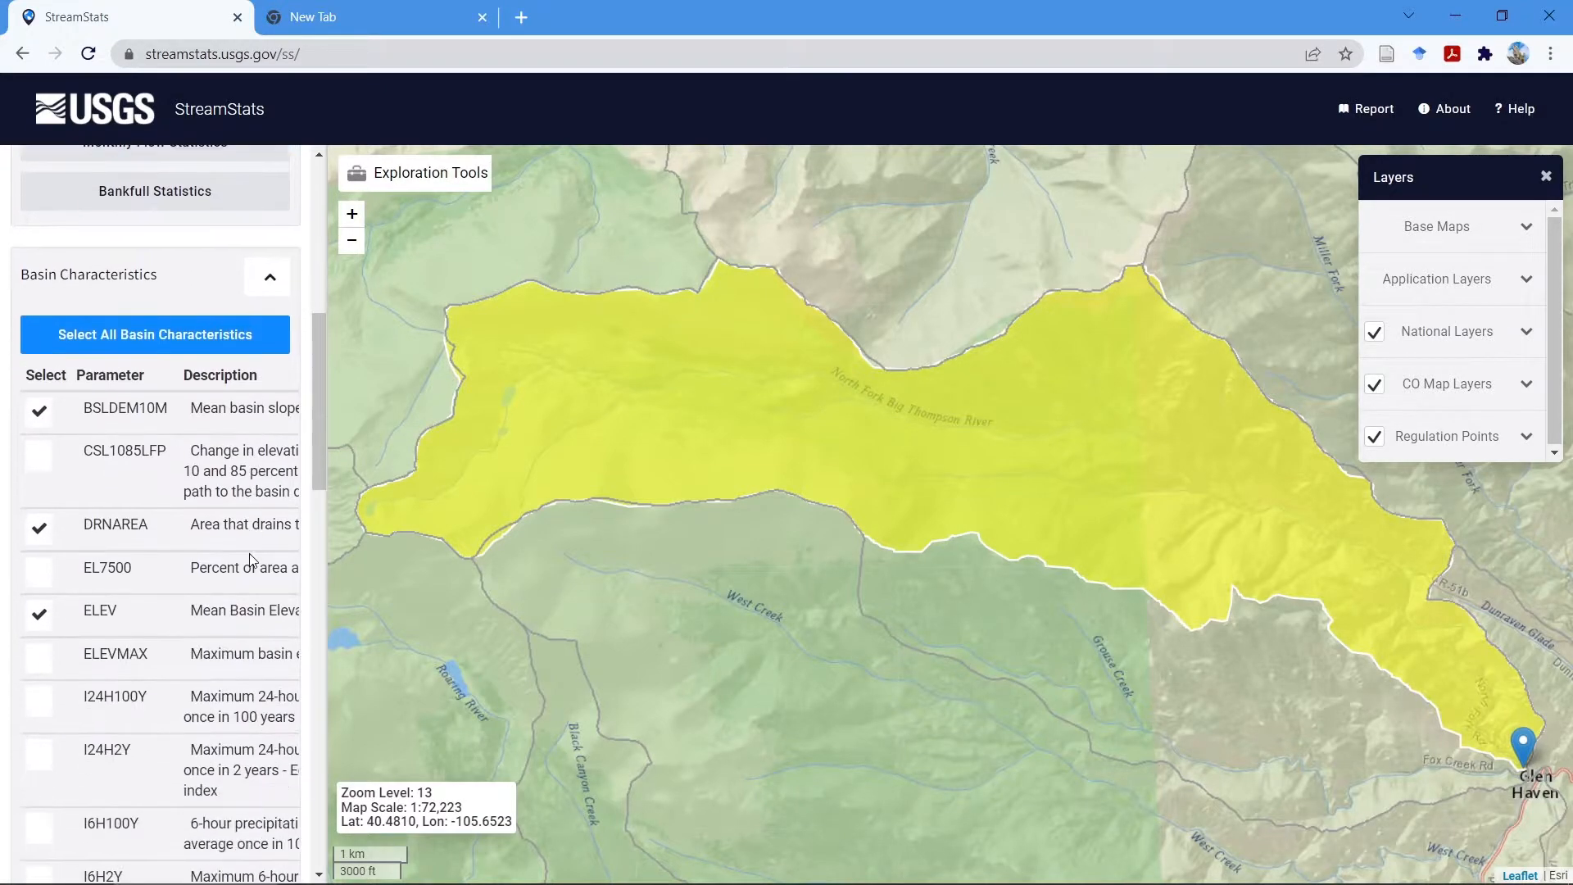
scroll(282, 544, "down", 1)
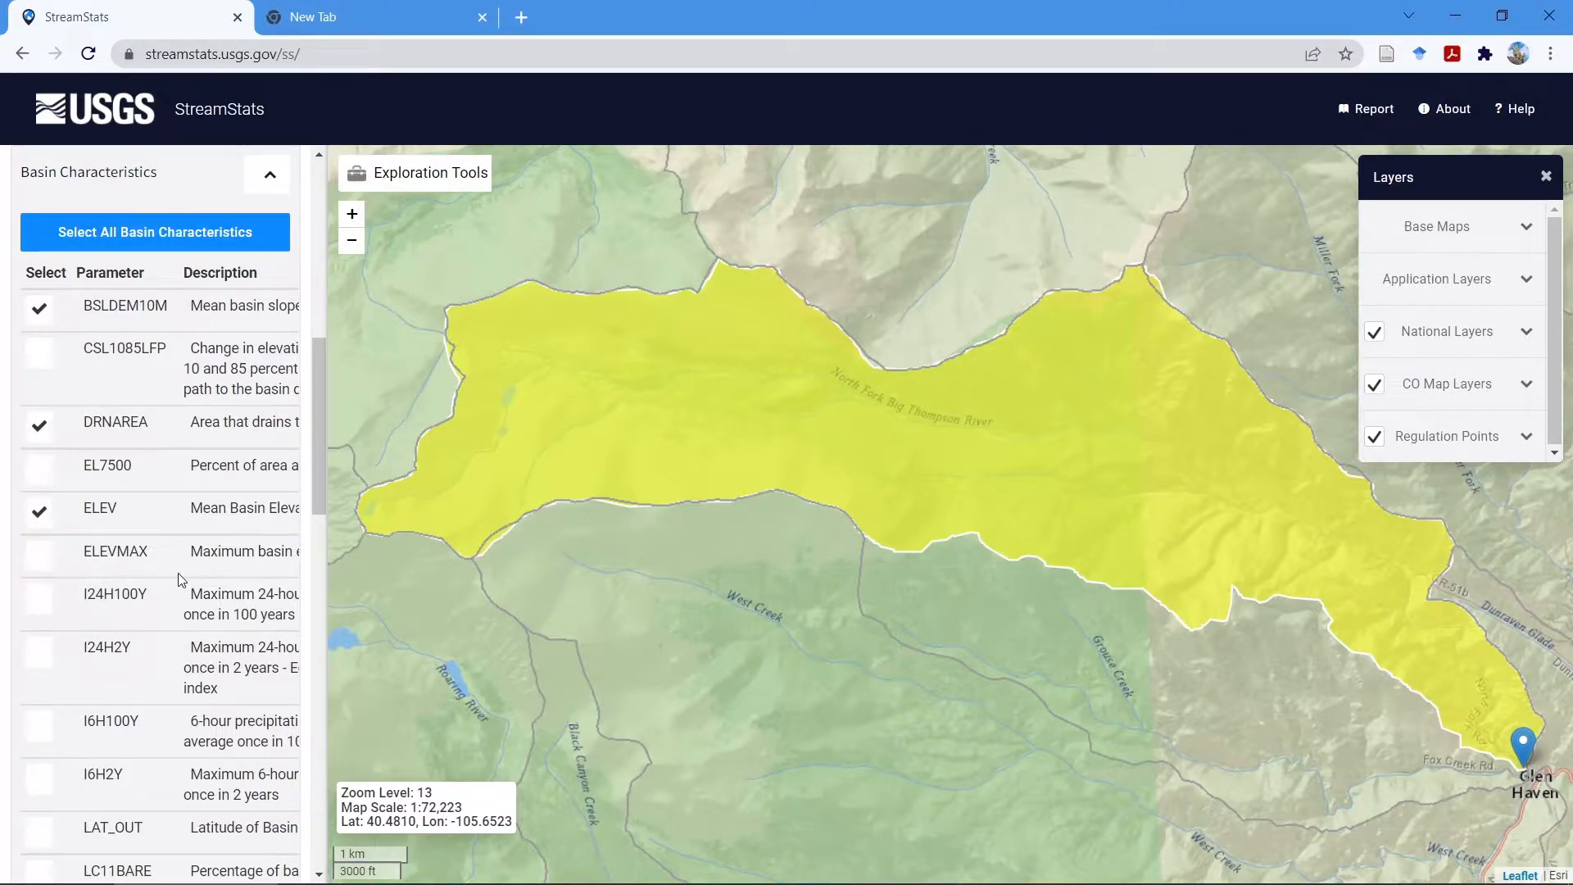
scroll(180, 554, "down", 1)
scroll(136, 446, "up", 6)
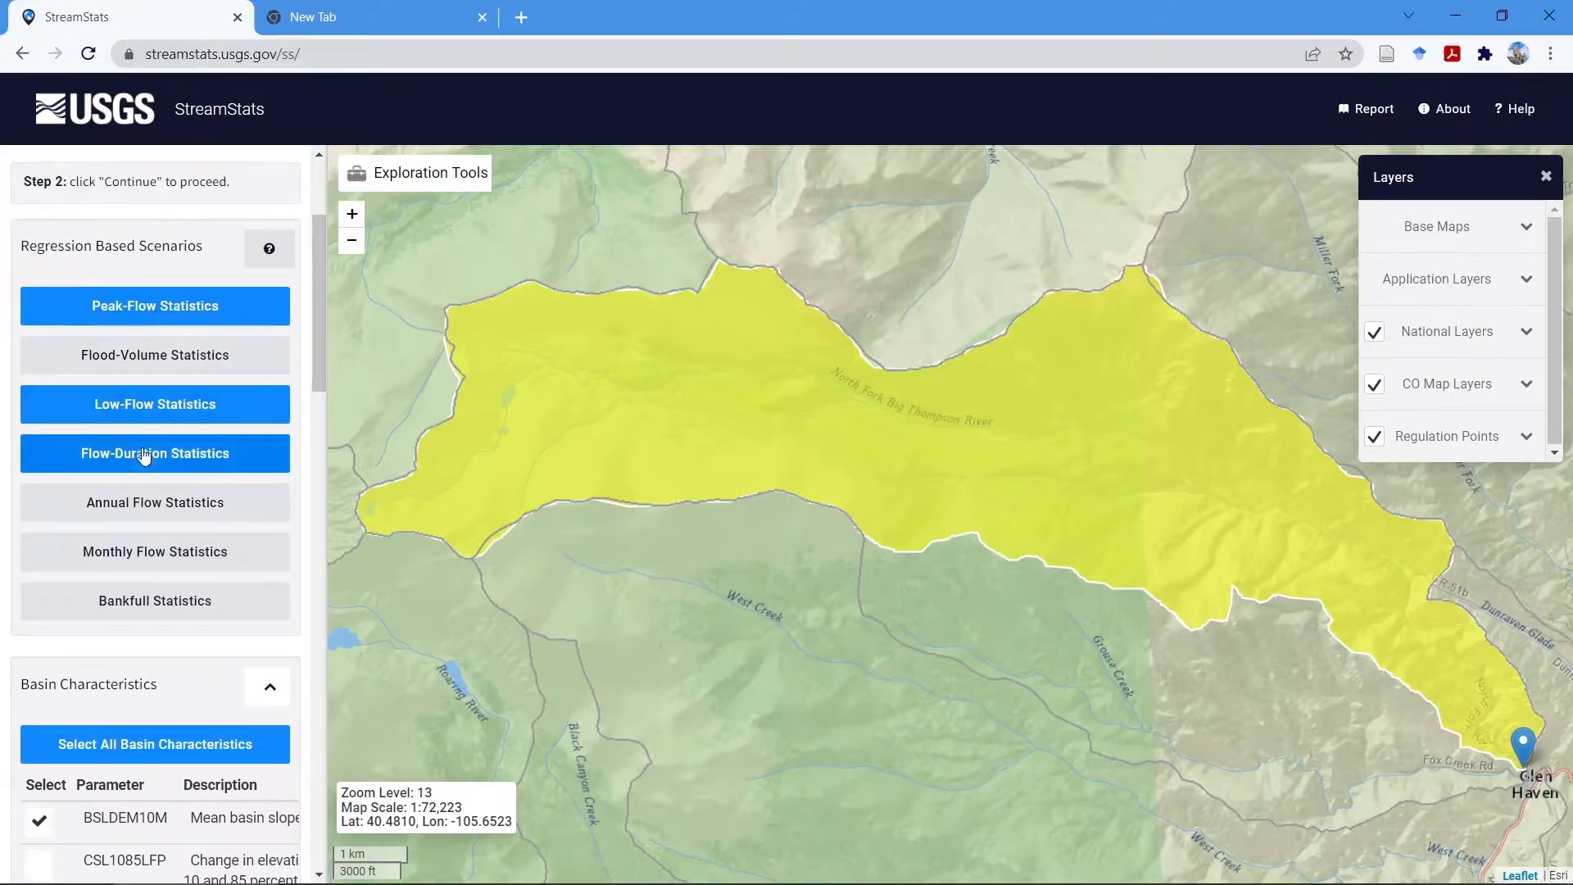
left_click_drag(317, 328, 316, 402)
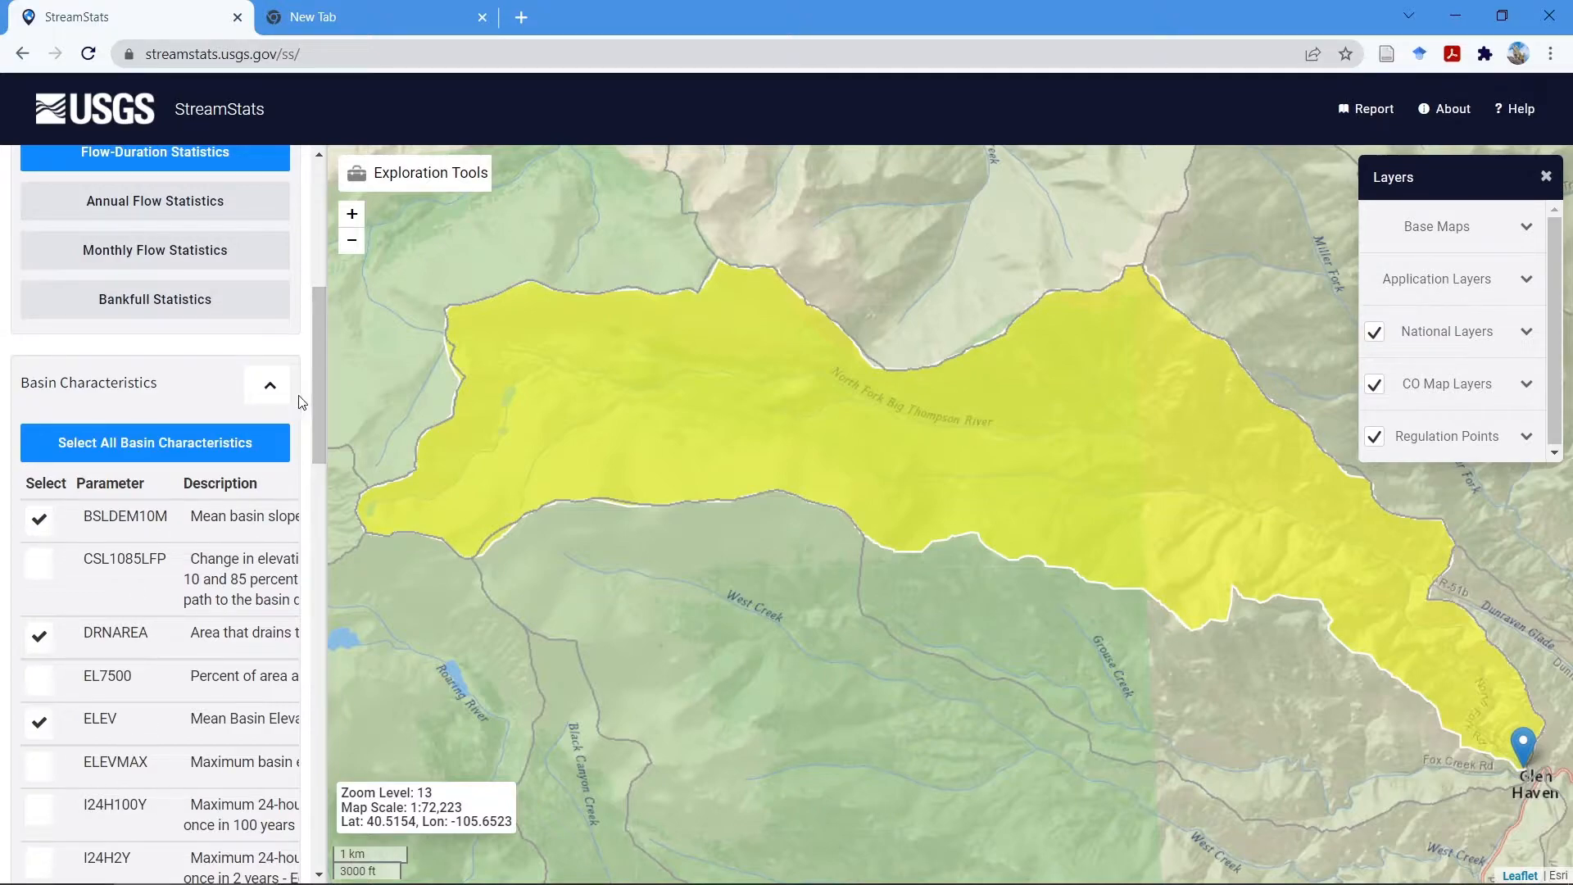
mouse_move(316, 403)
left_mouse_down()
mouse_move(316, 782)
mouse_move(305, 594)
mouse_move(321, 404)
left_mouse_up()
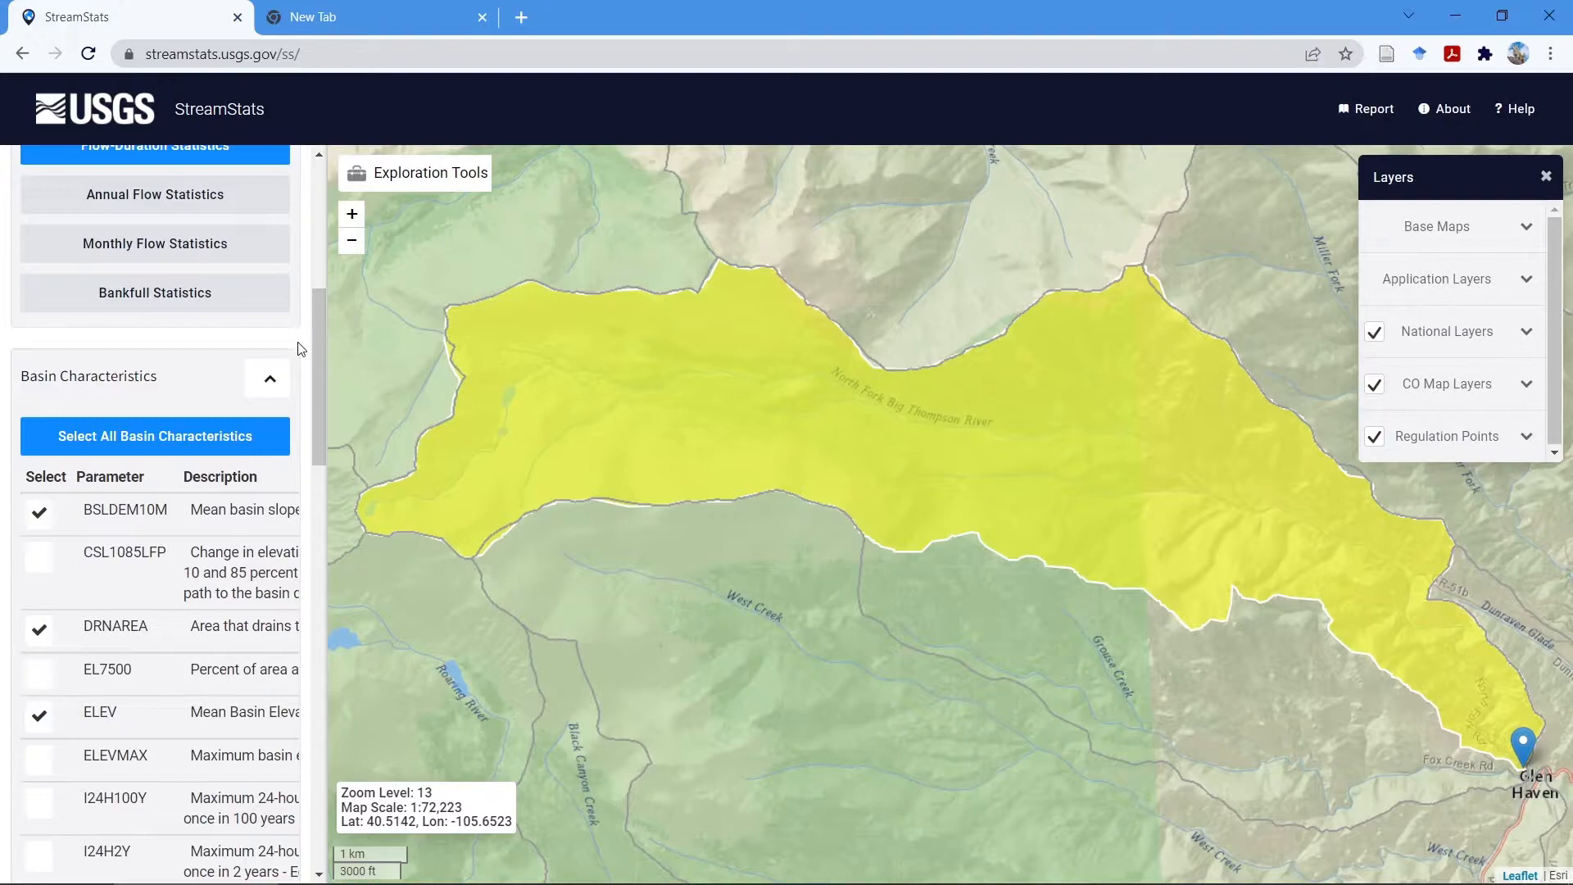
left_click_drag(311, 370, 317, 778)
left_click(168, 640)
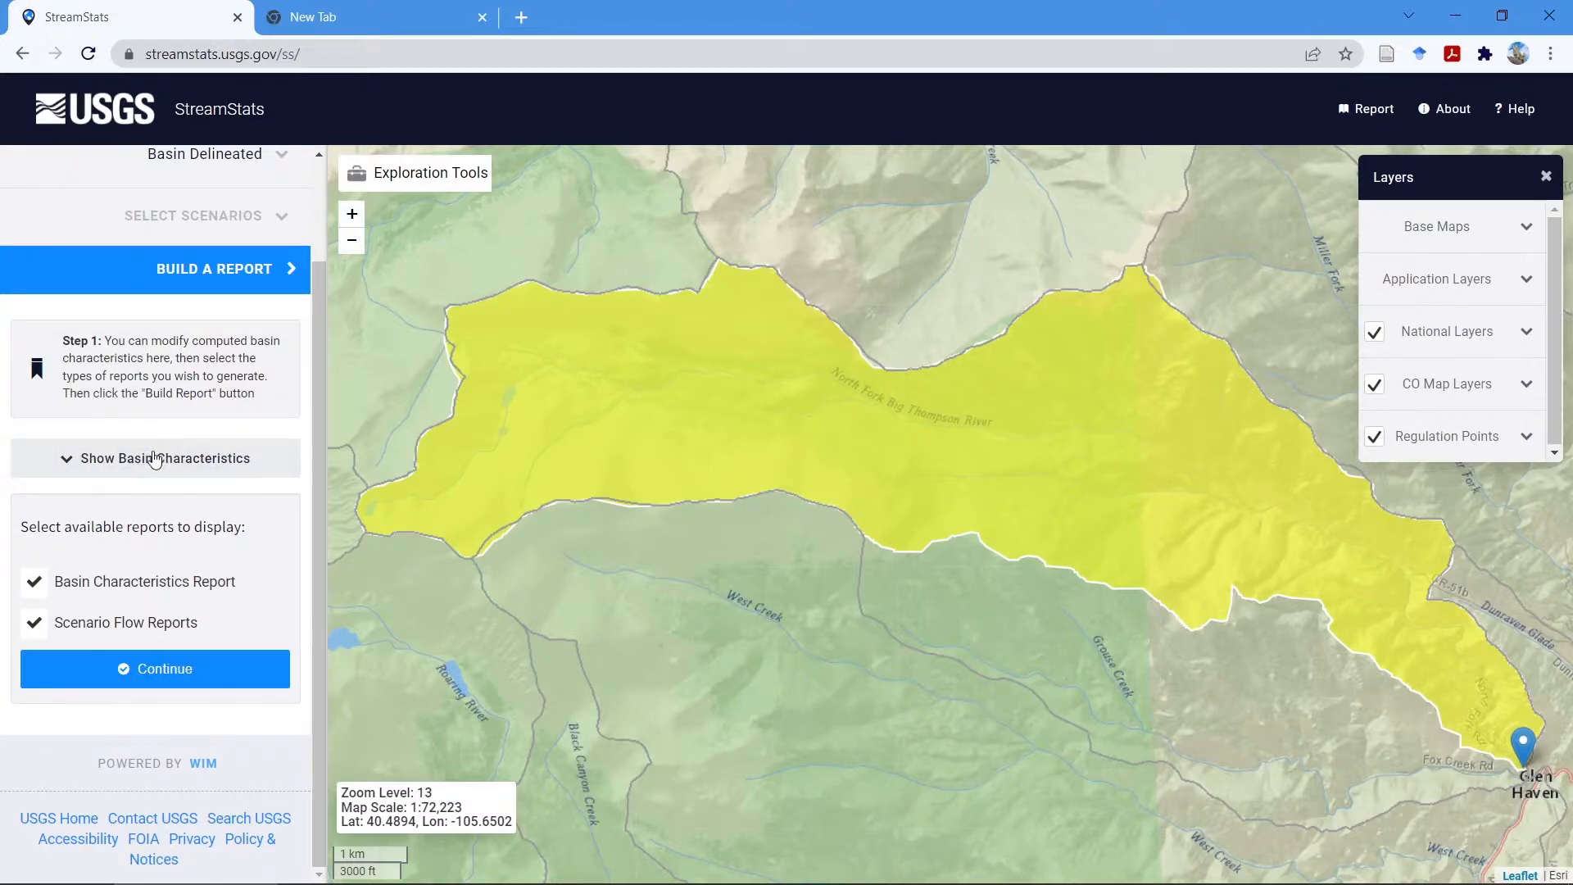
Review the computed basin characteristics and build the report with both the Basin Characteristics Report and Scenario Flow Reports included
left_click(92, 460)
scroll(164, 467, "down", 1)
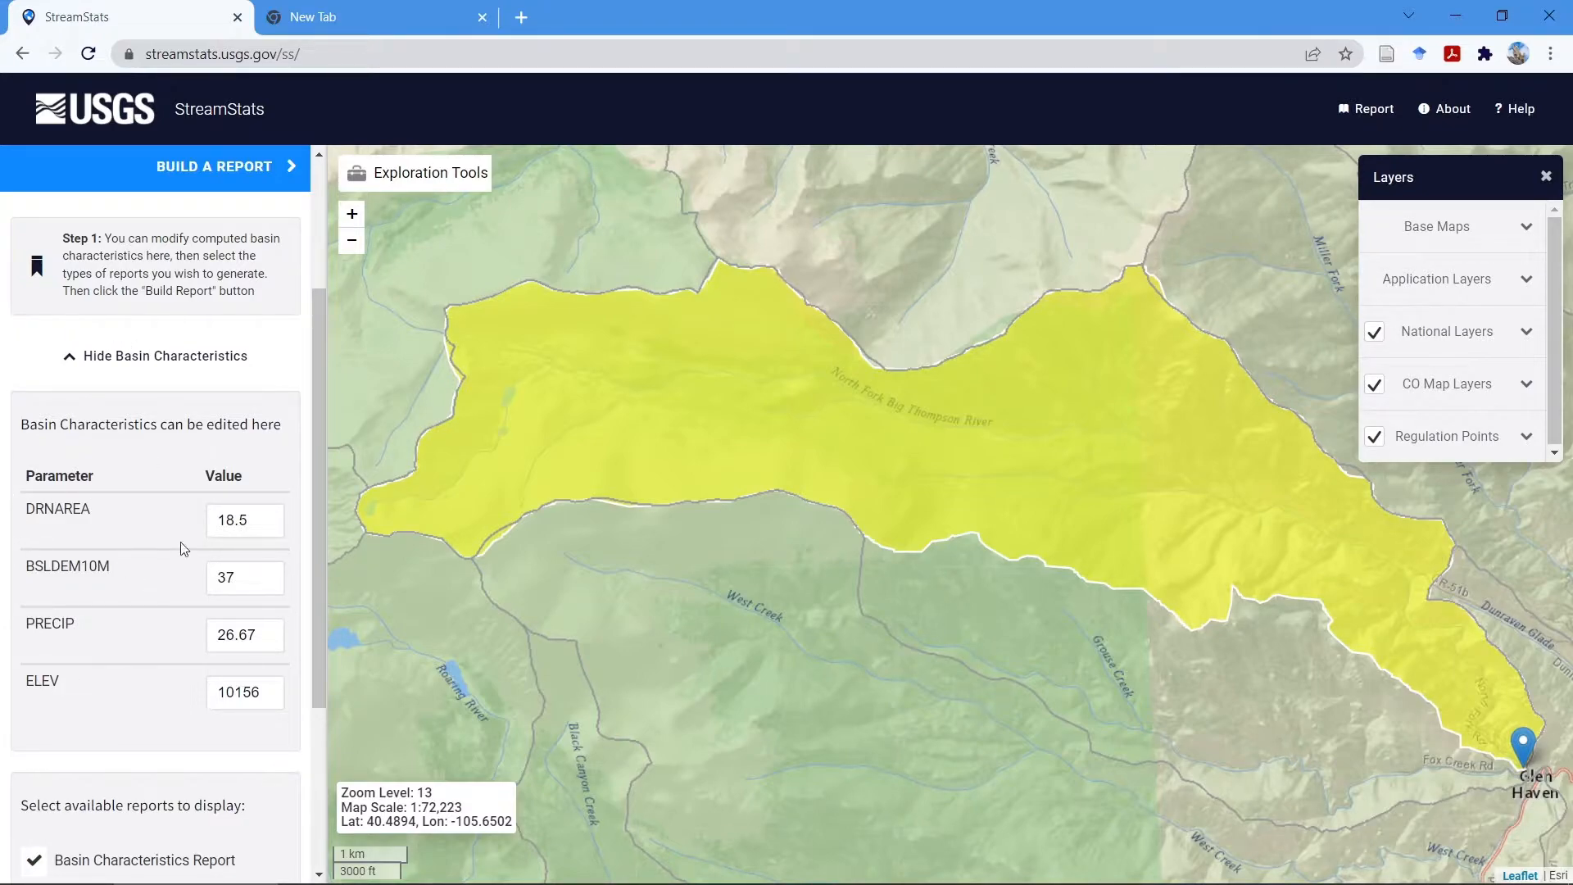
left_click_drag(319, 398, 316, 569)
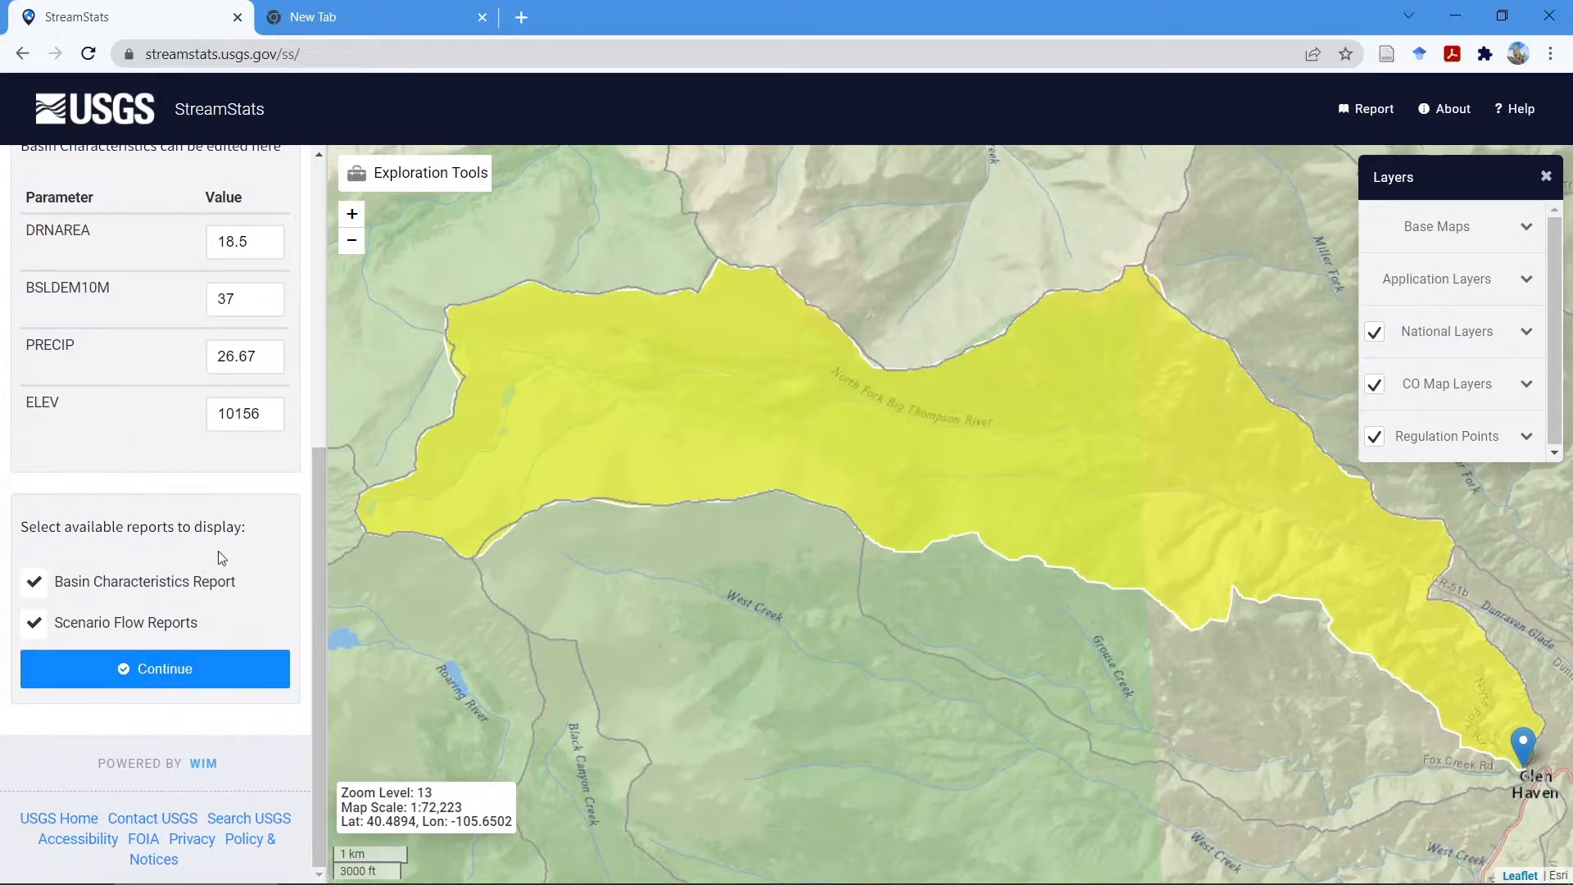
scroll(227, 254, "up", 1)
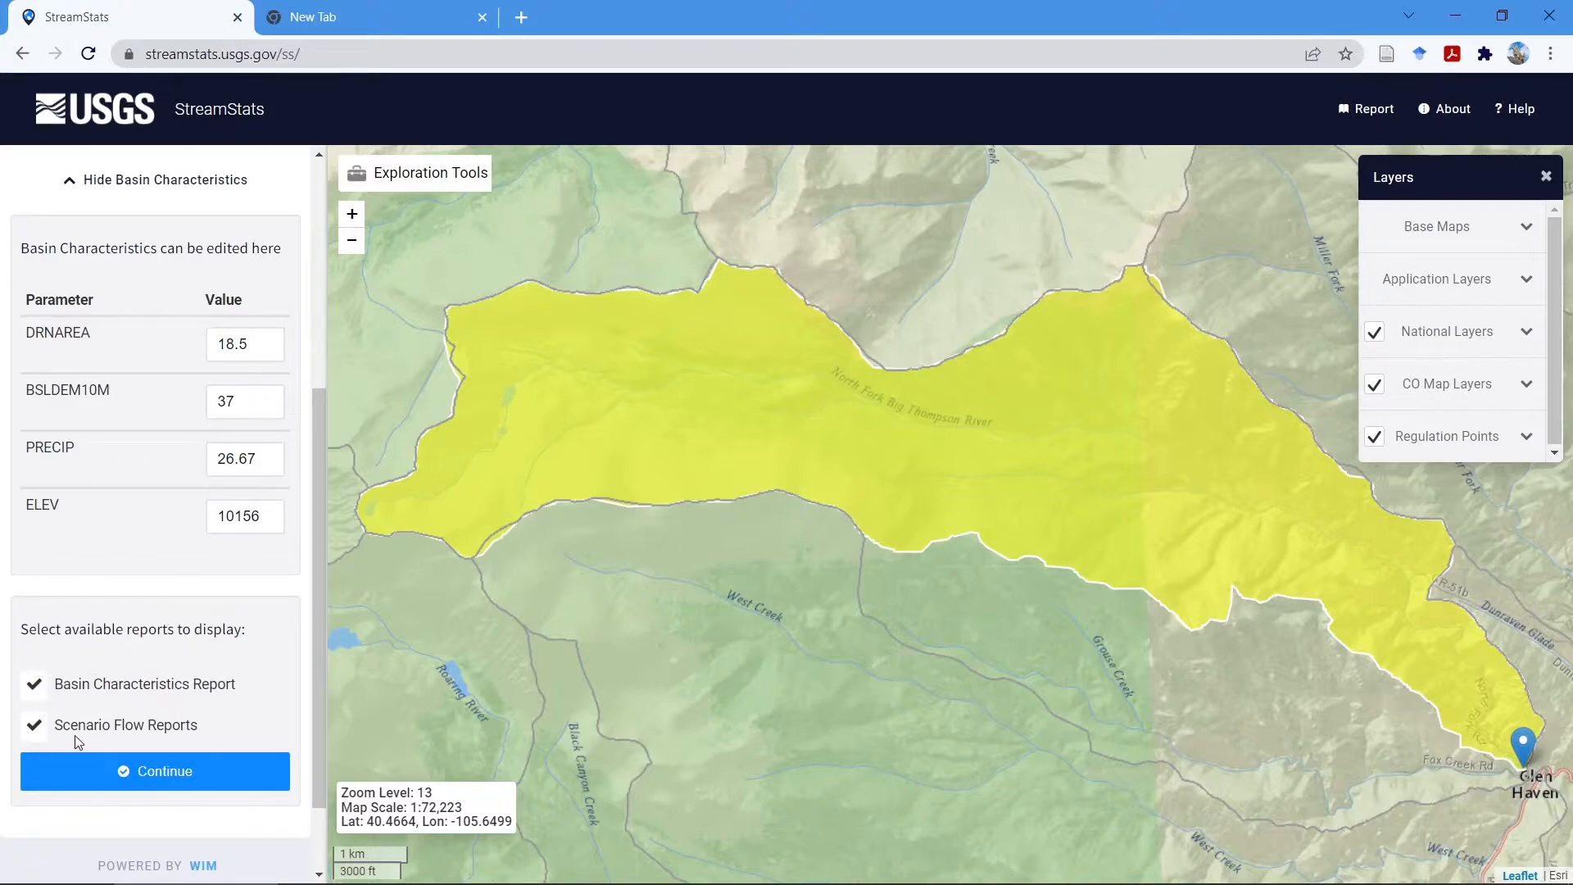
left_click(176, 771)
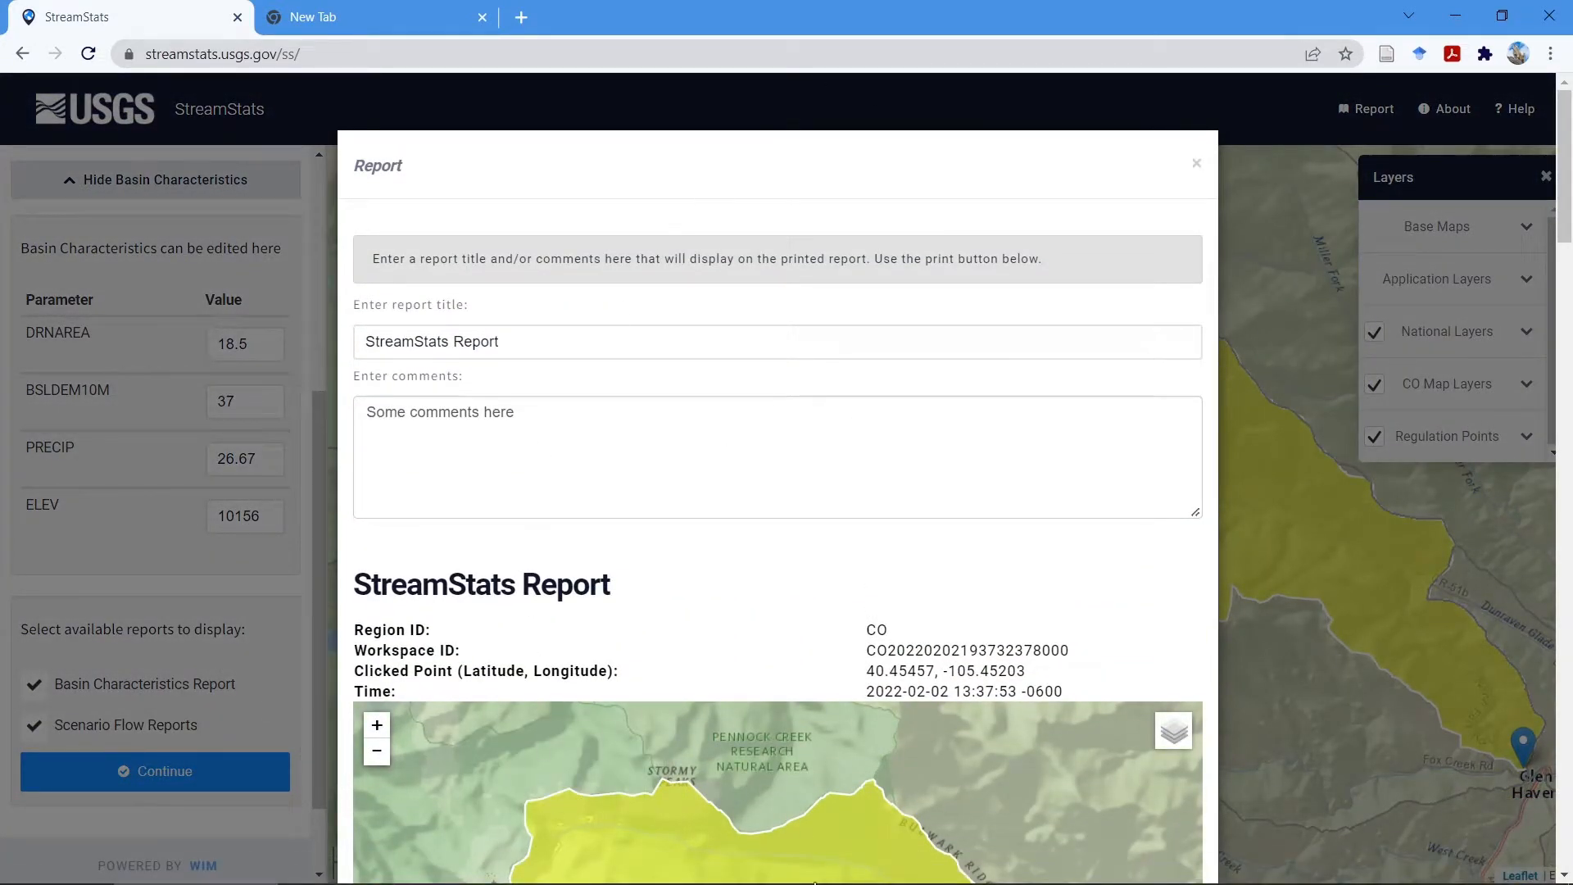
Replace the report title with "N Fork Big Thompson at Glen Haven"
left_click_drag(513, 342, 311, 363)
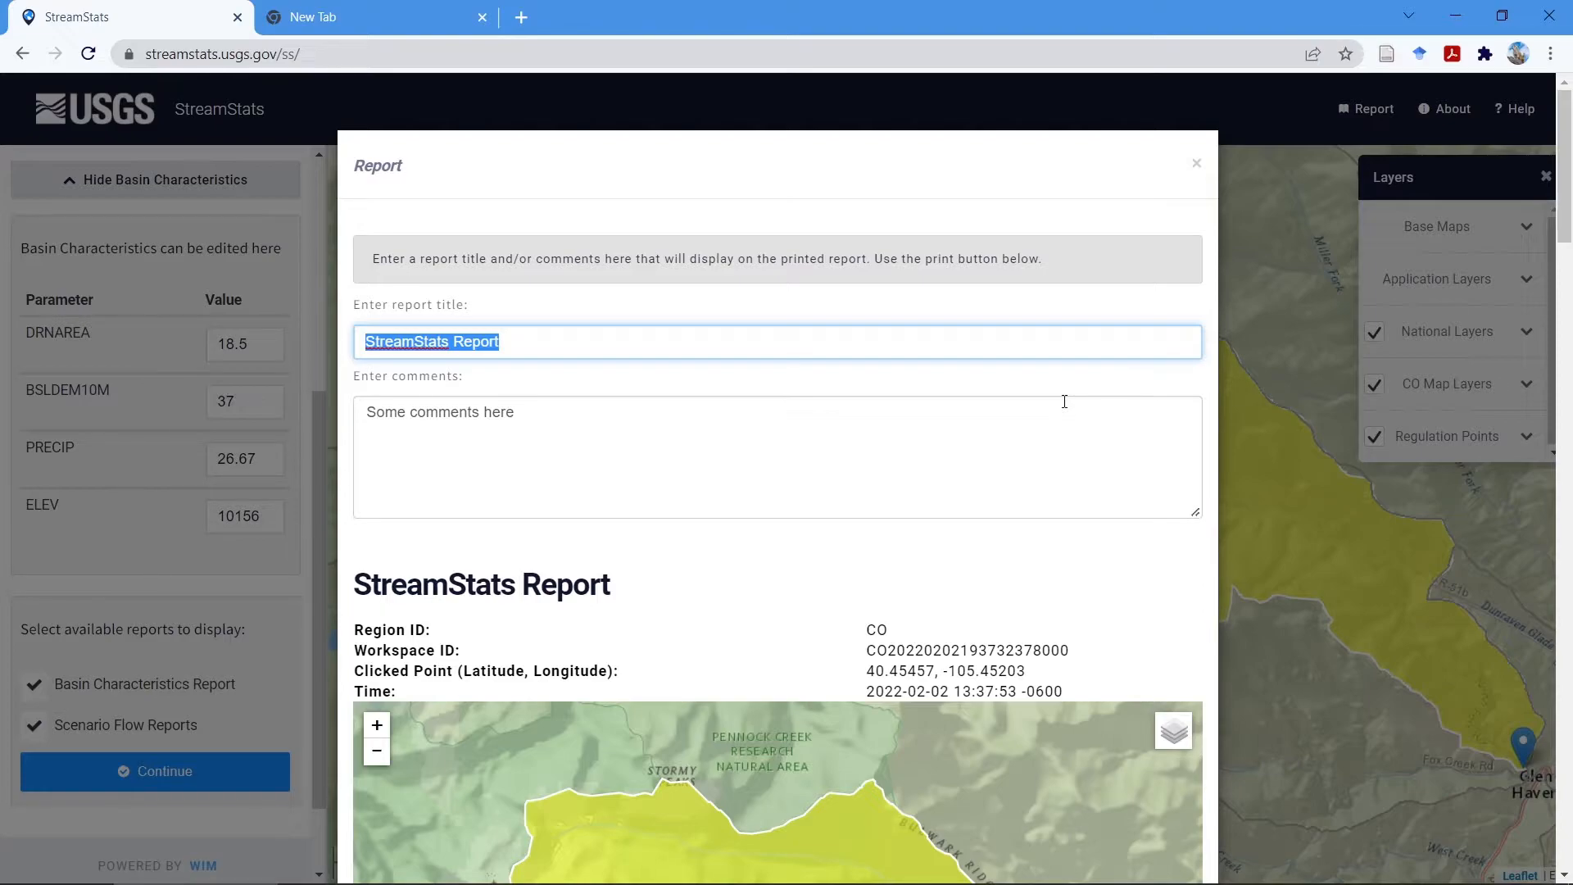
type("N ")
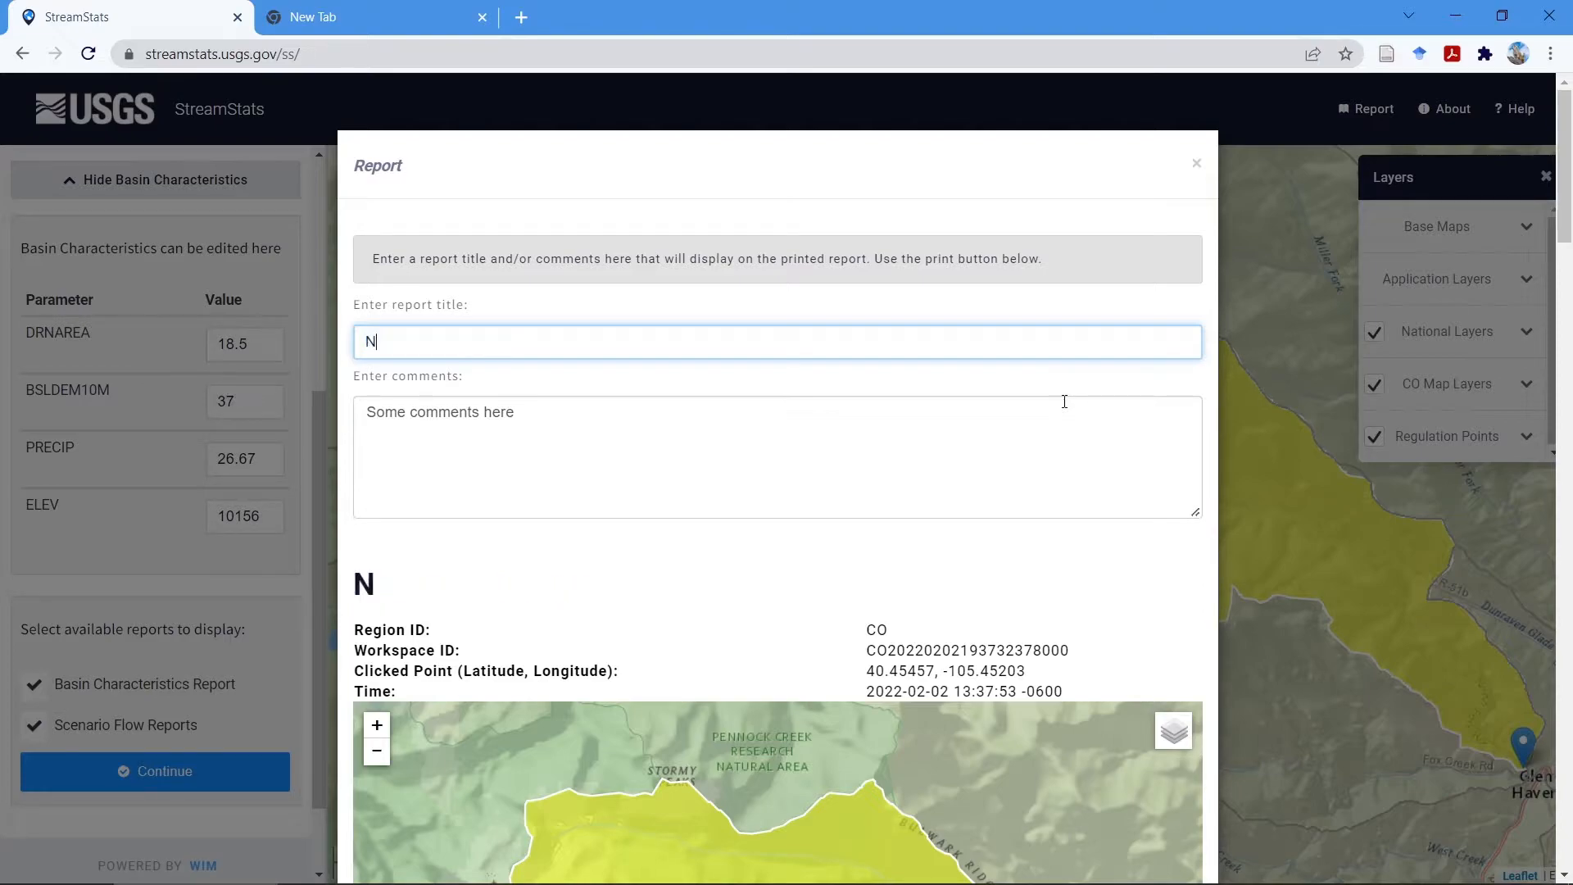
type("Fork Big ")
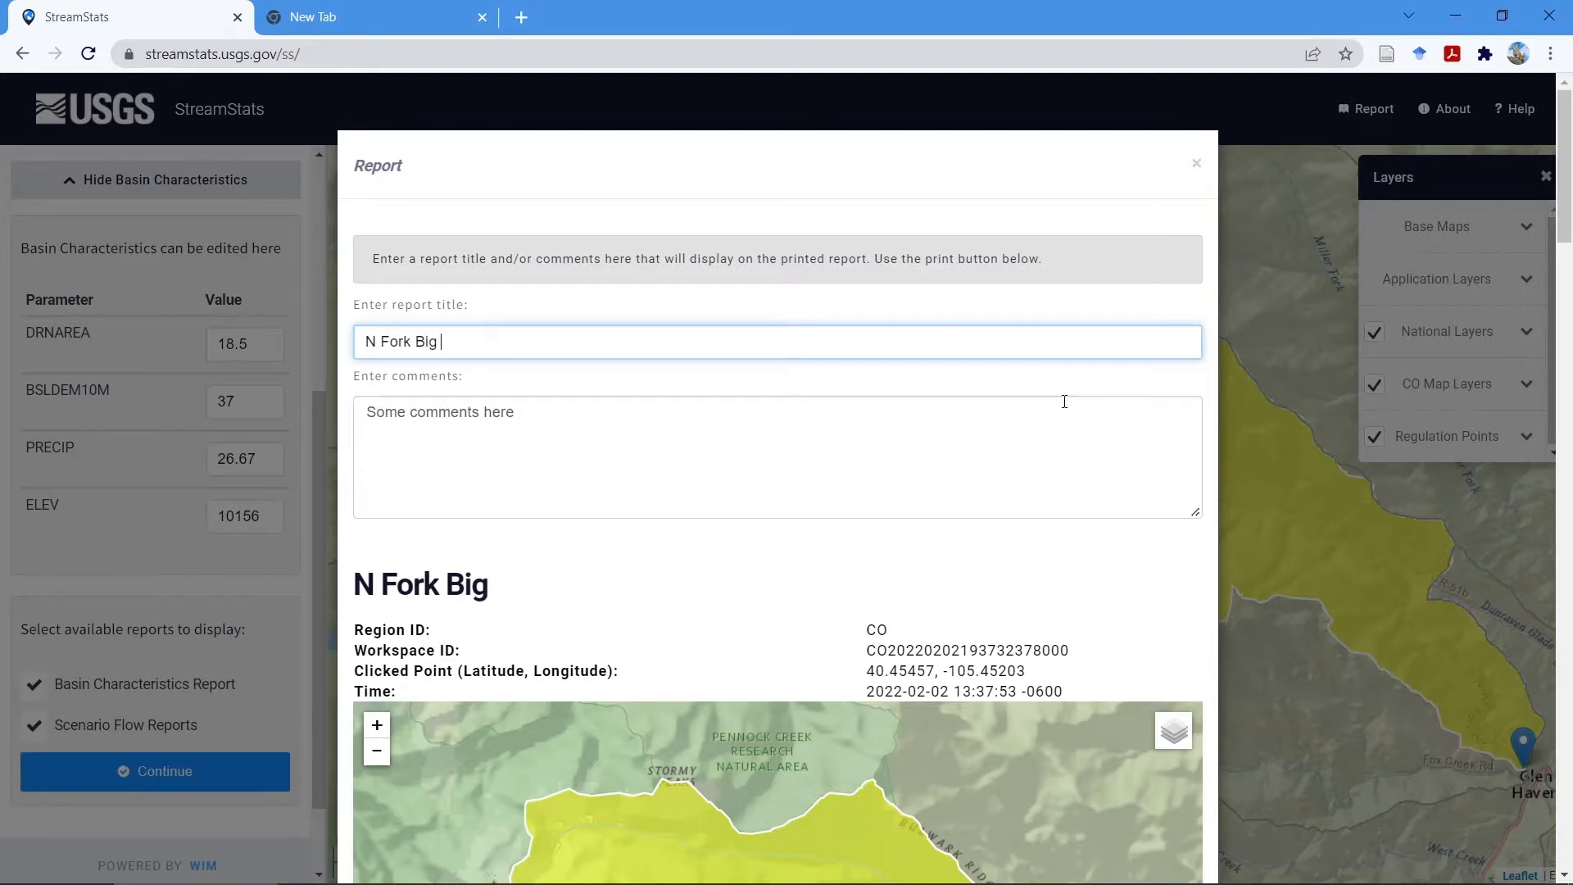
type("Thompson at ")
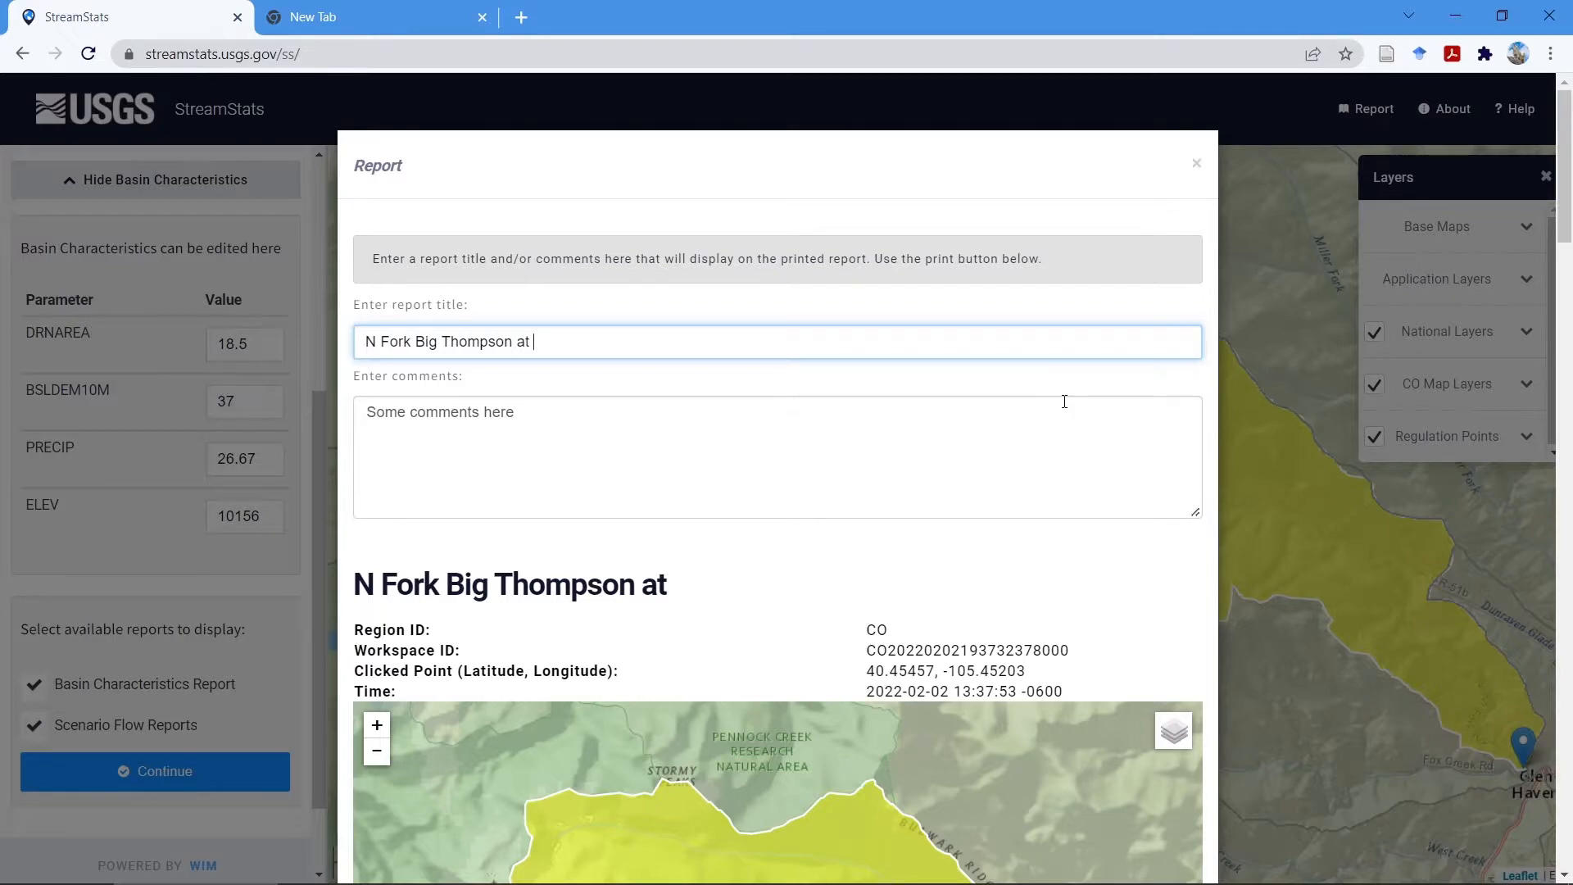
type("Glen H")
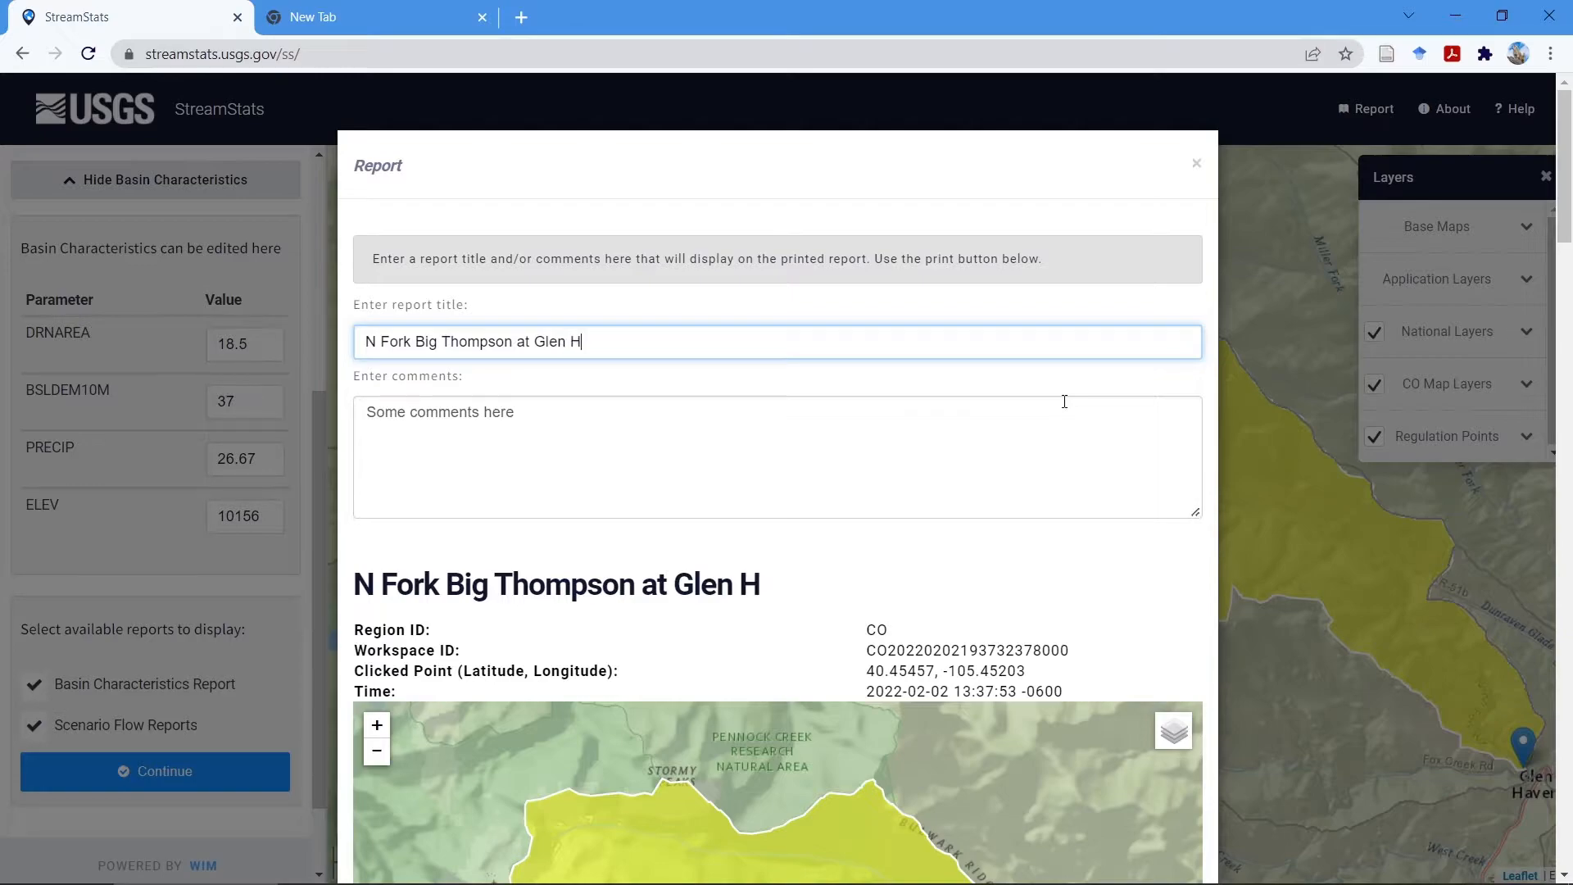
type("aven")
Select the placeholder text in the report comments and look over the report header details and basin map
scroll(1060, 411, "down", 1)
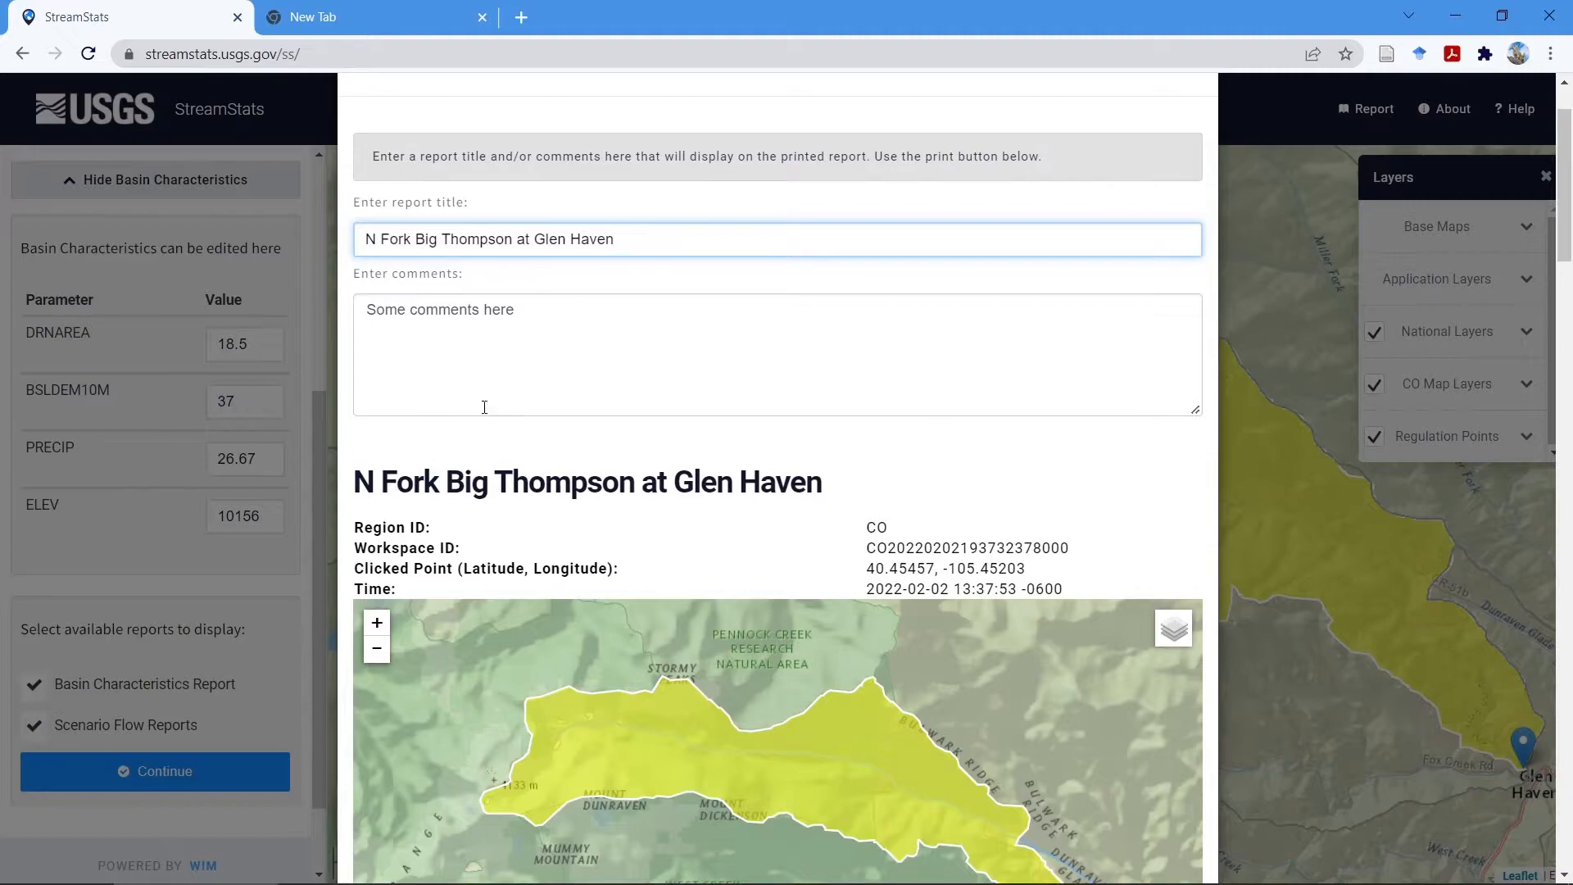
left_click_drag(512, 306, 358, 287)
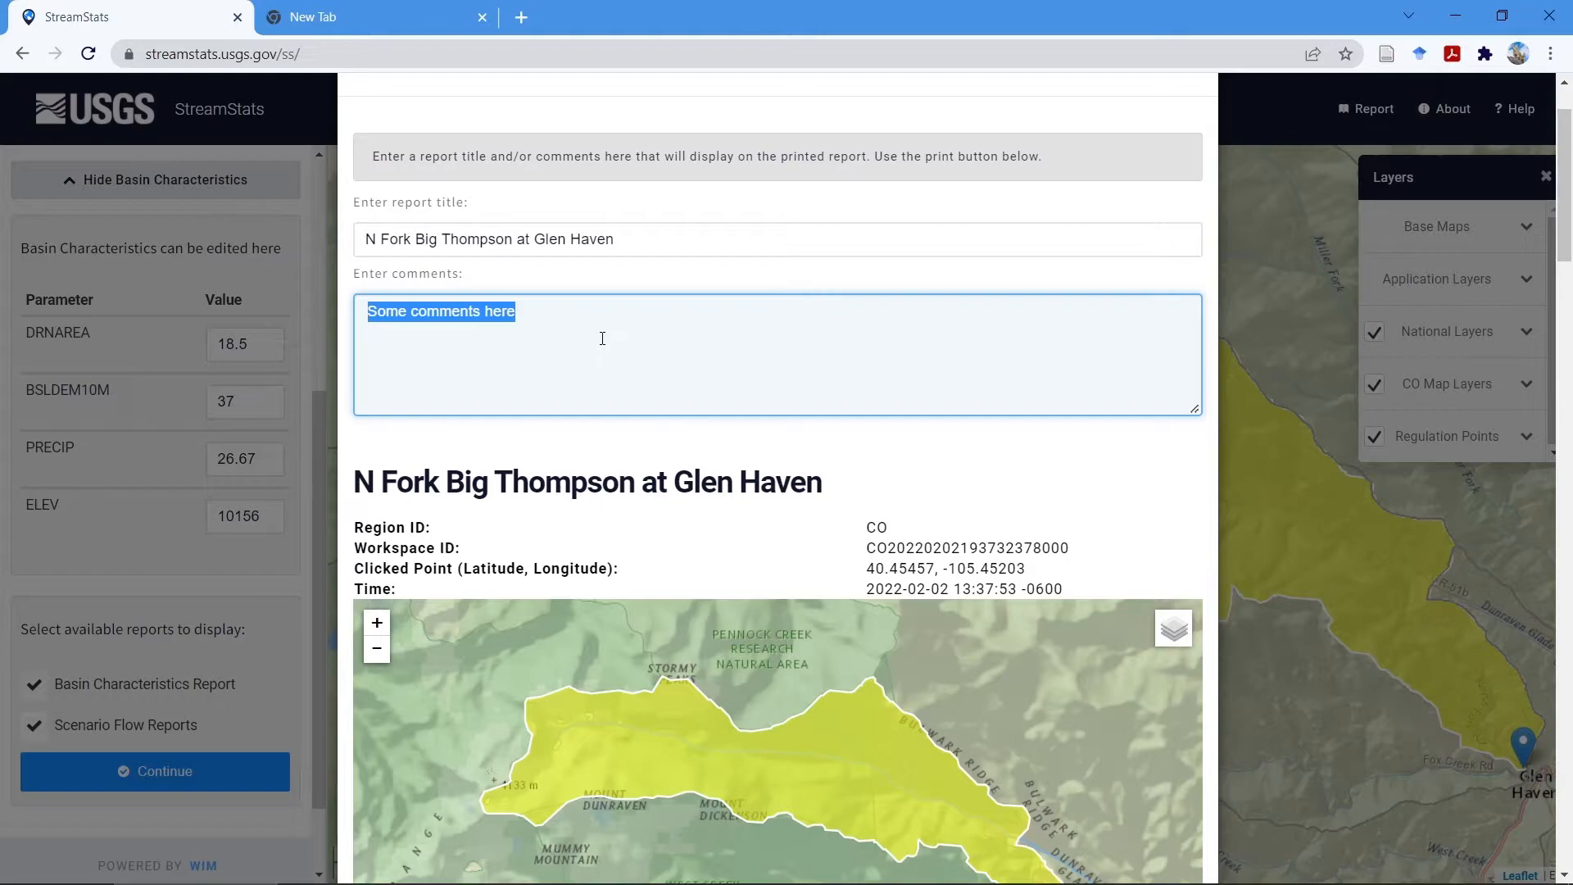
scroll(602, 338, "down", 1)
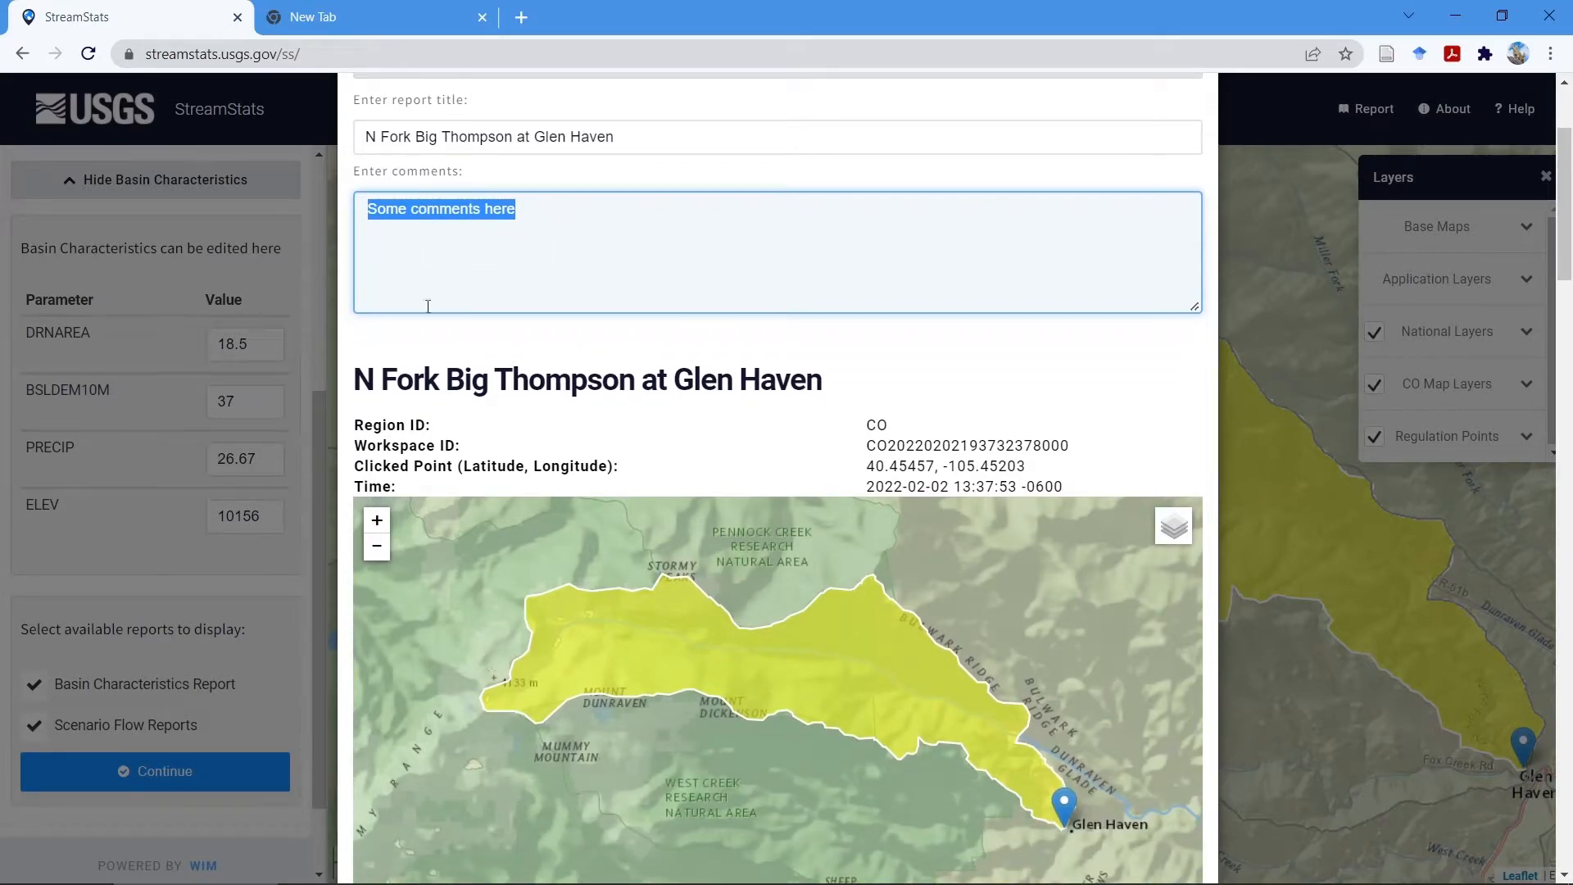
scroll(709, 409, "down", 1)
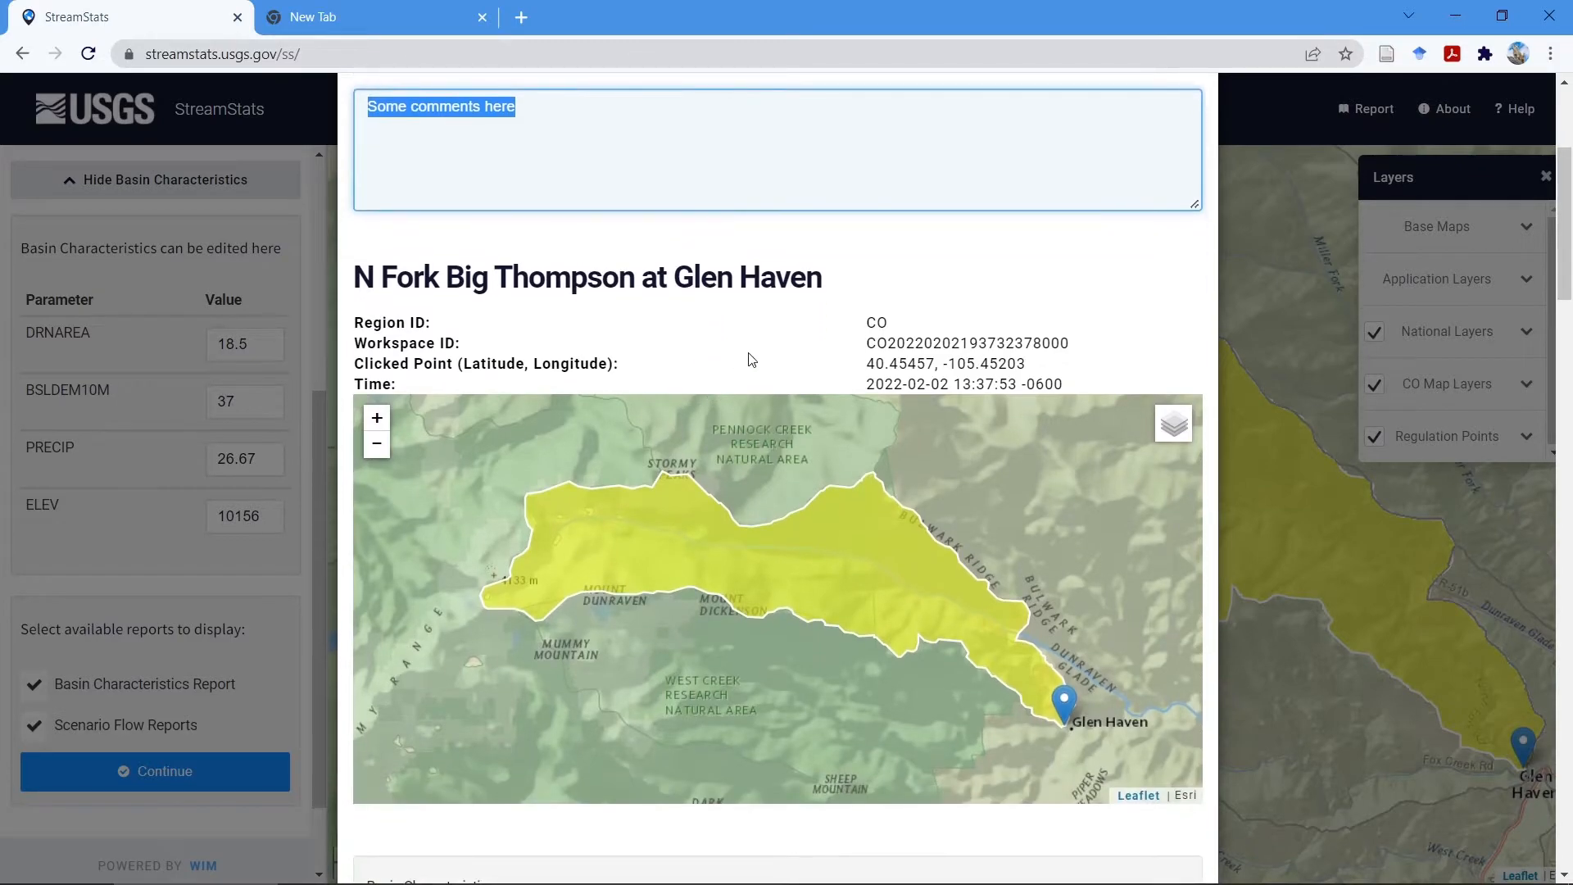
scroll(749, 356, "down", 1)
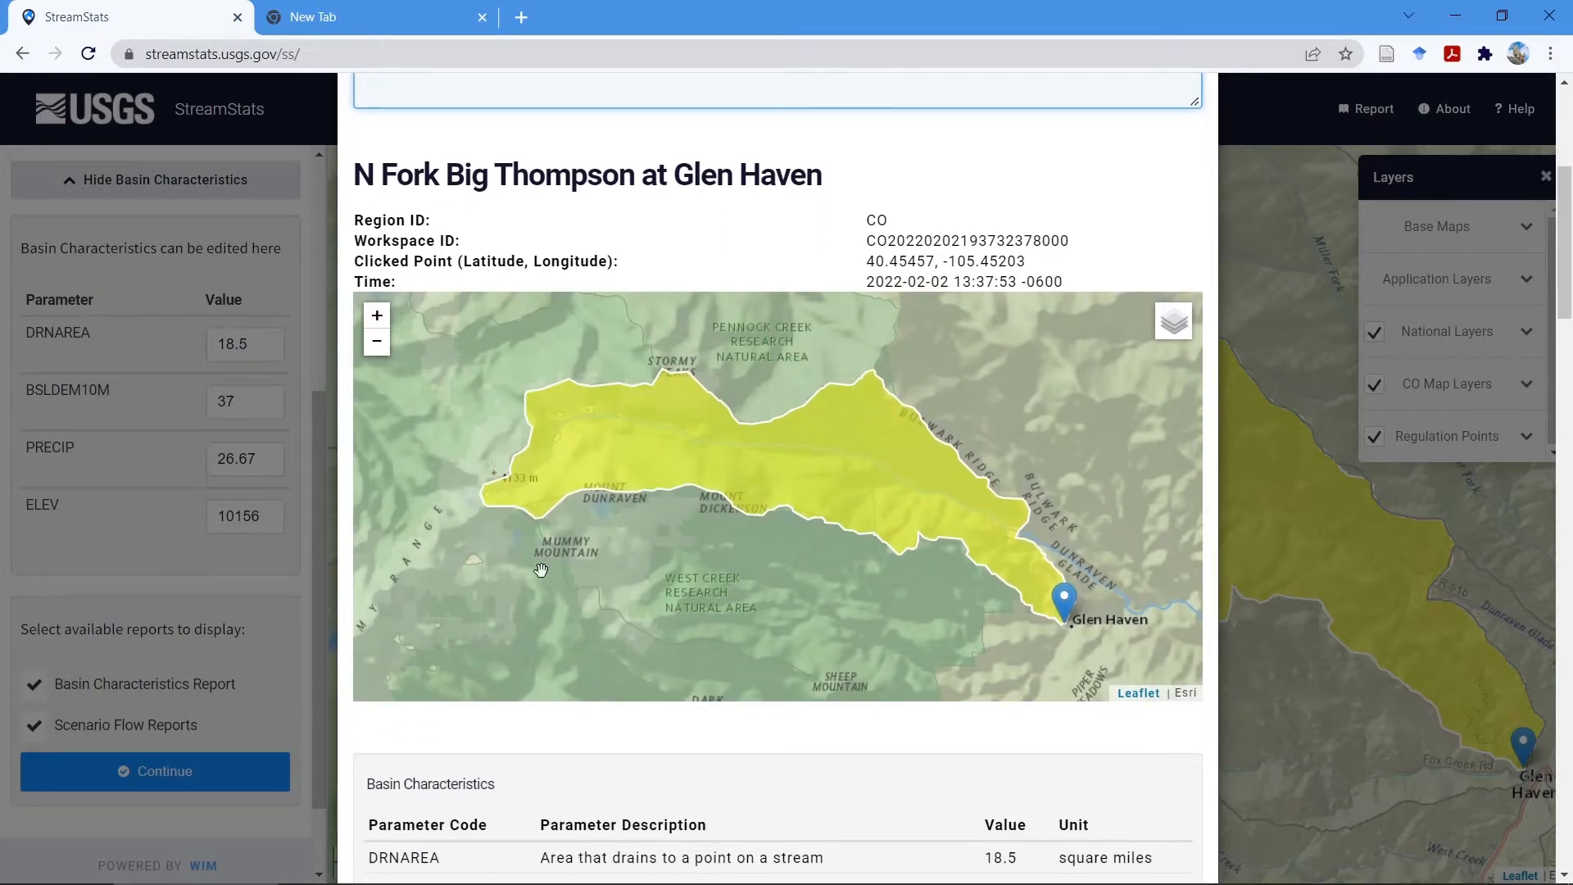
Compare the World Topographic, Shaded Relief and National Geographic base maps on the report map, and set it to Imagery
mouse_move(1179, 324)
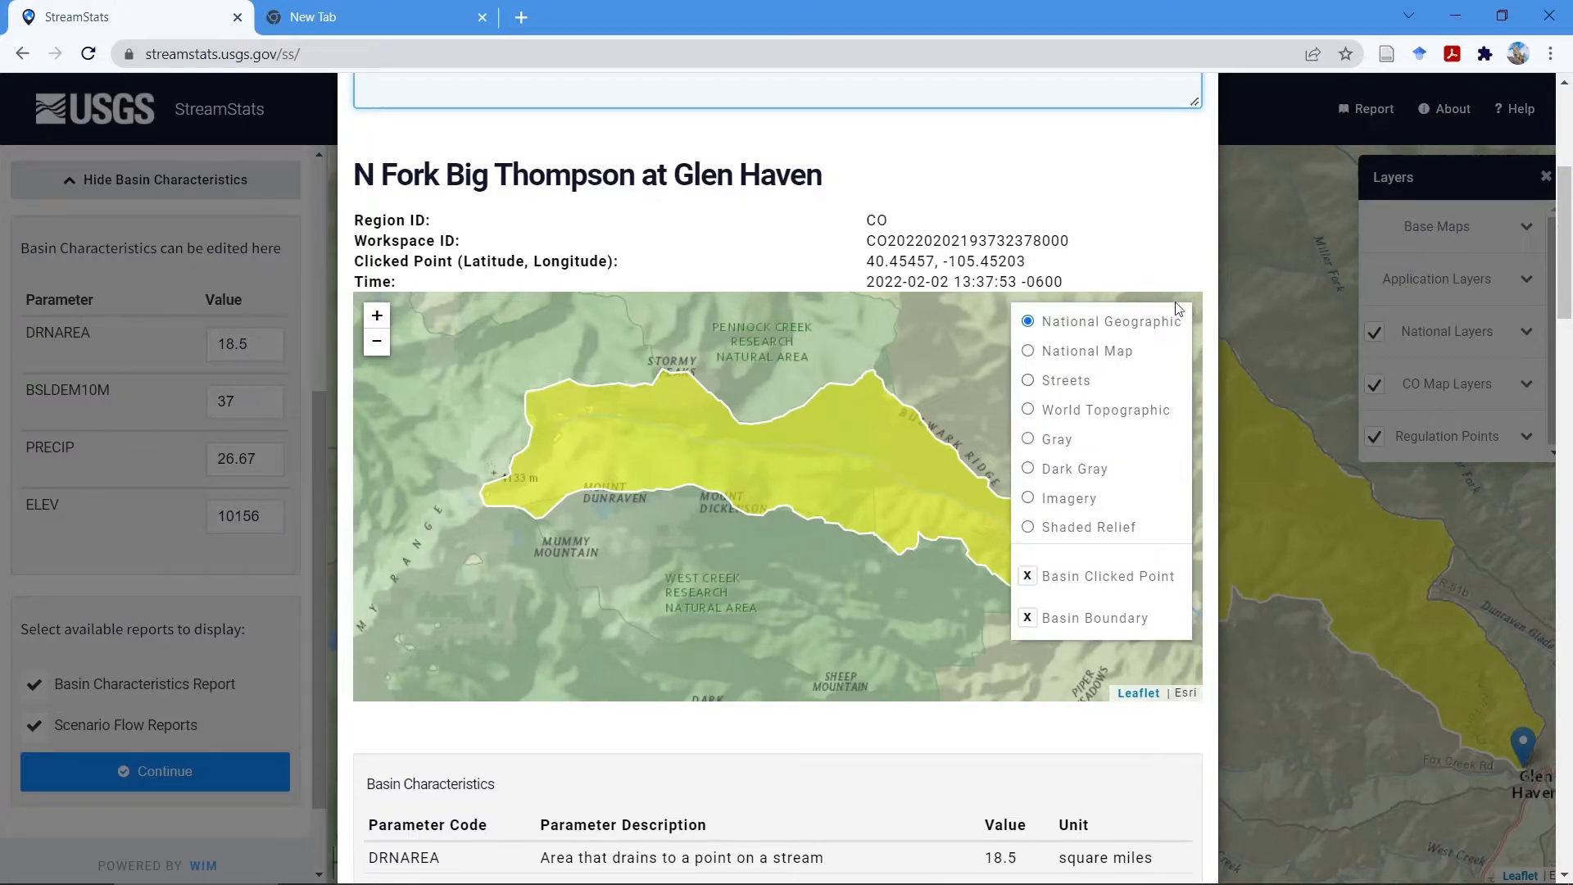
left_click(1069, 499)
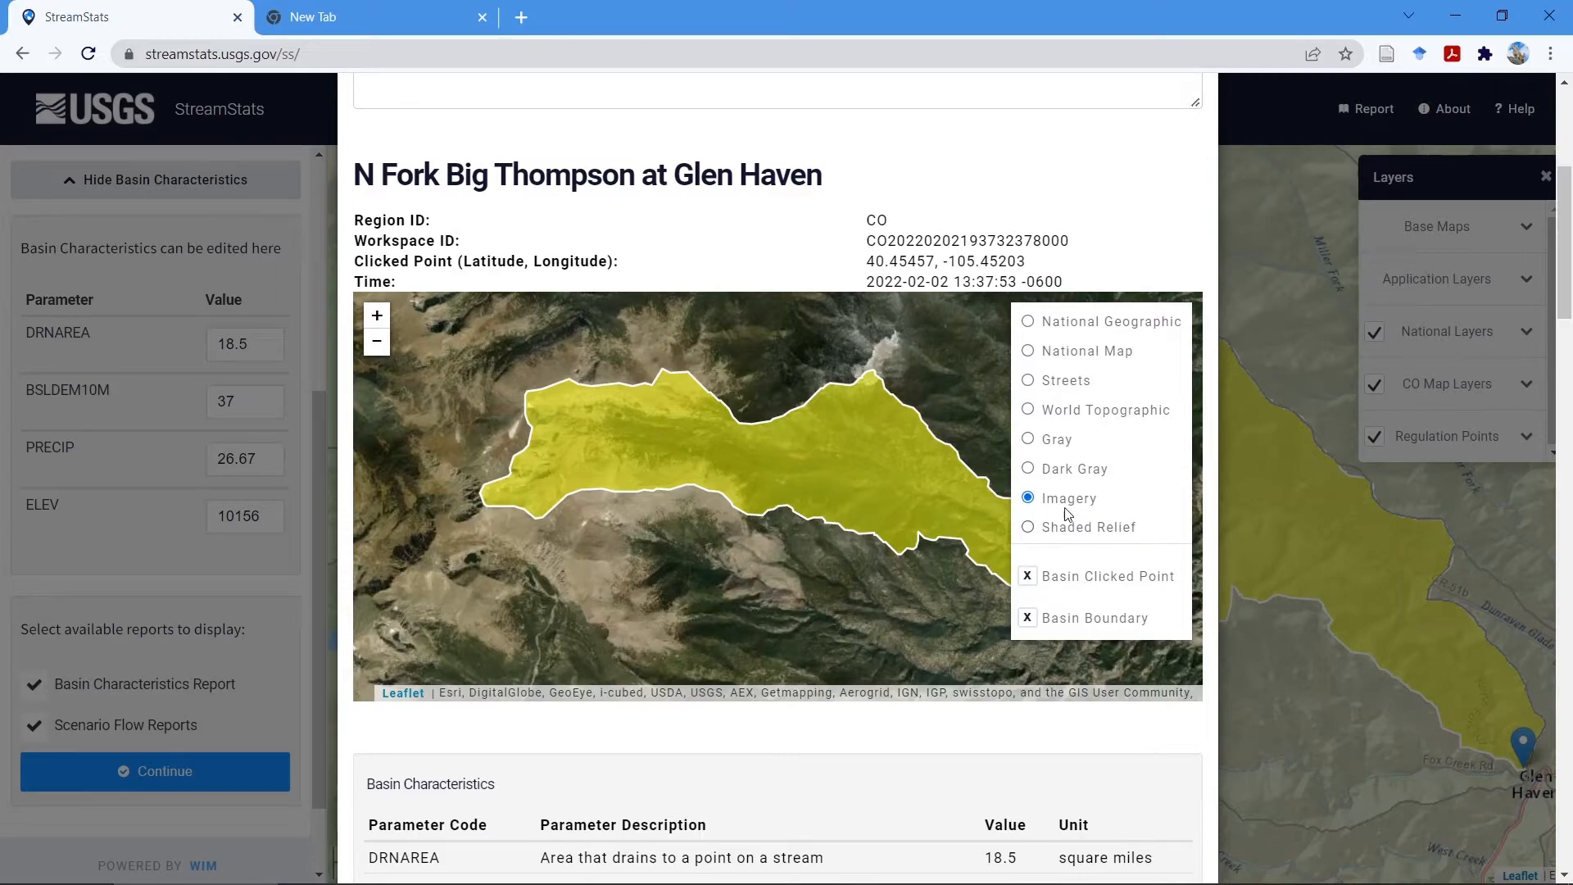
left_click(1069, 411)
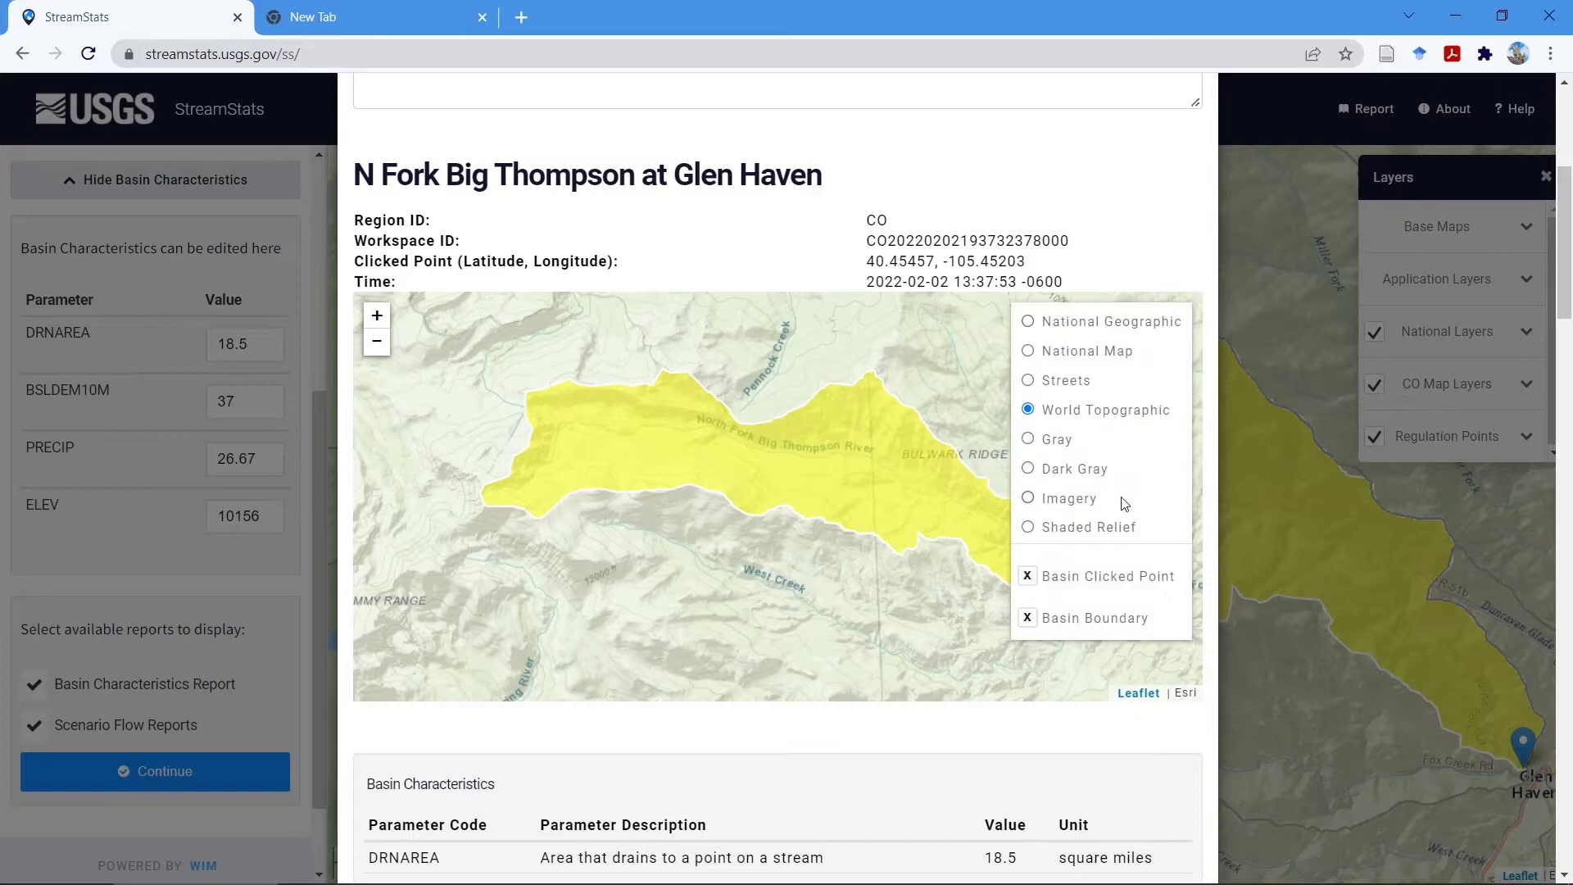
left_click(1107, 531)
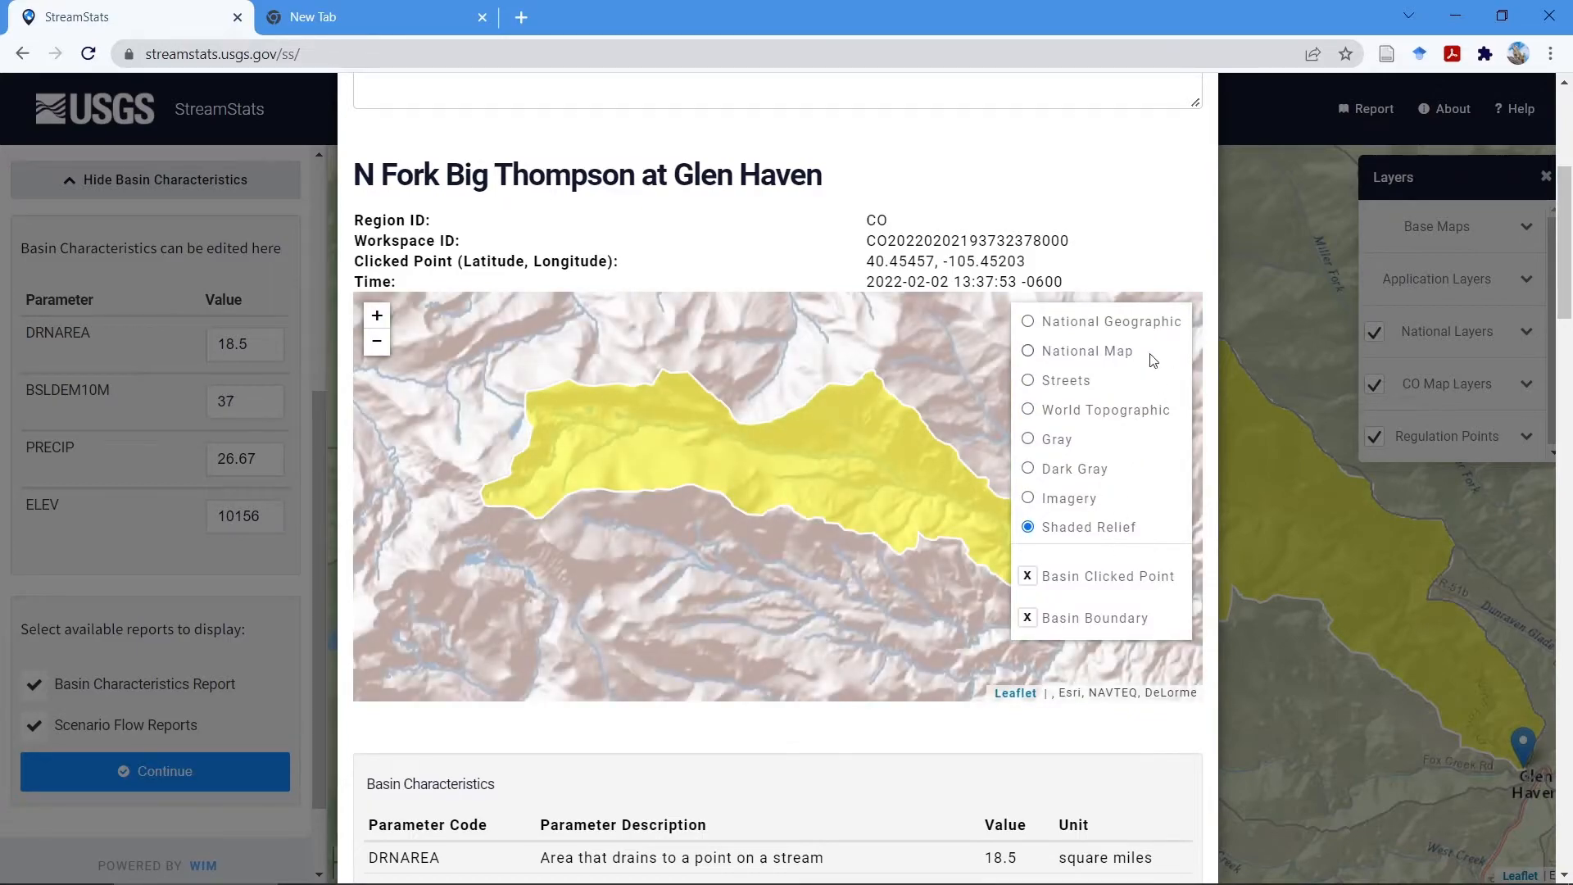
left_click(1091, 321)
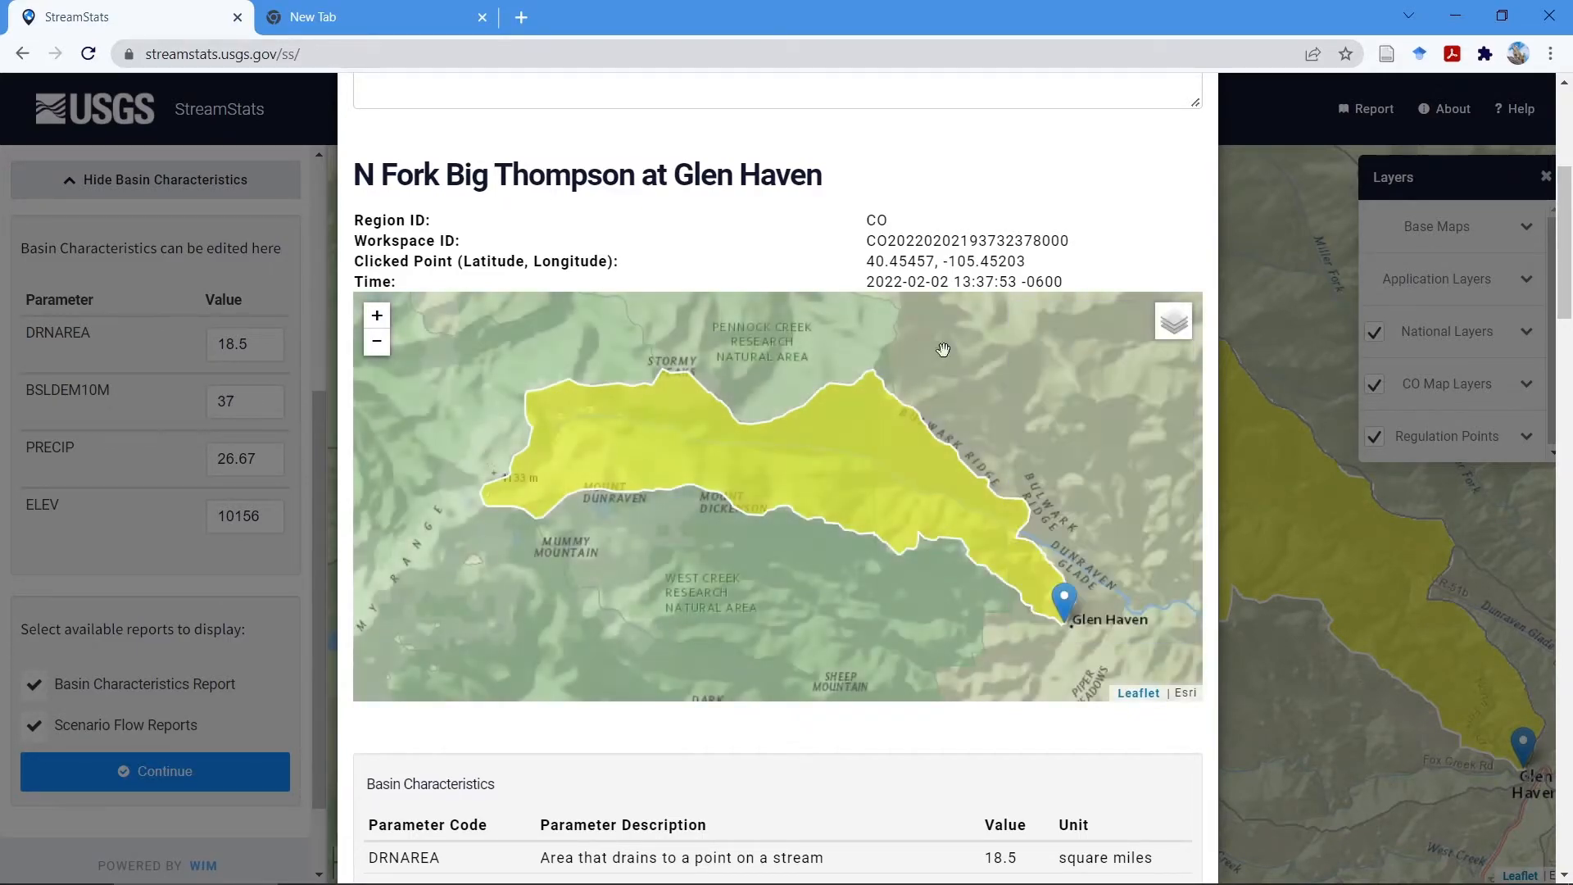
mouse_move(1171, 327)
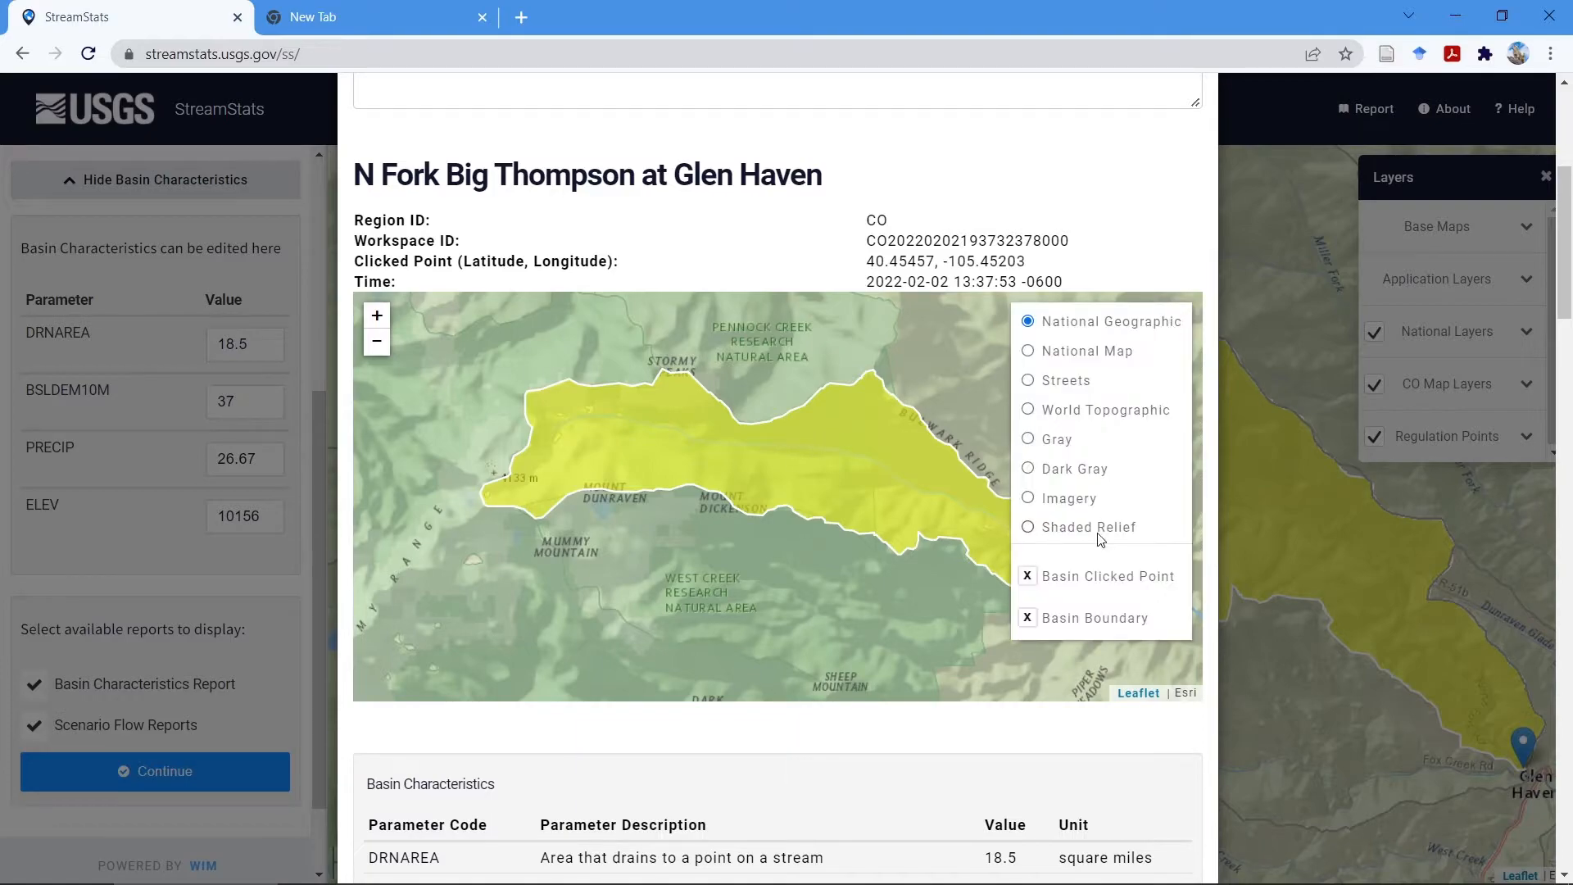
left_click(1065, 500)
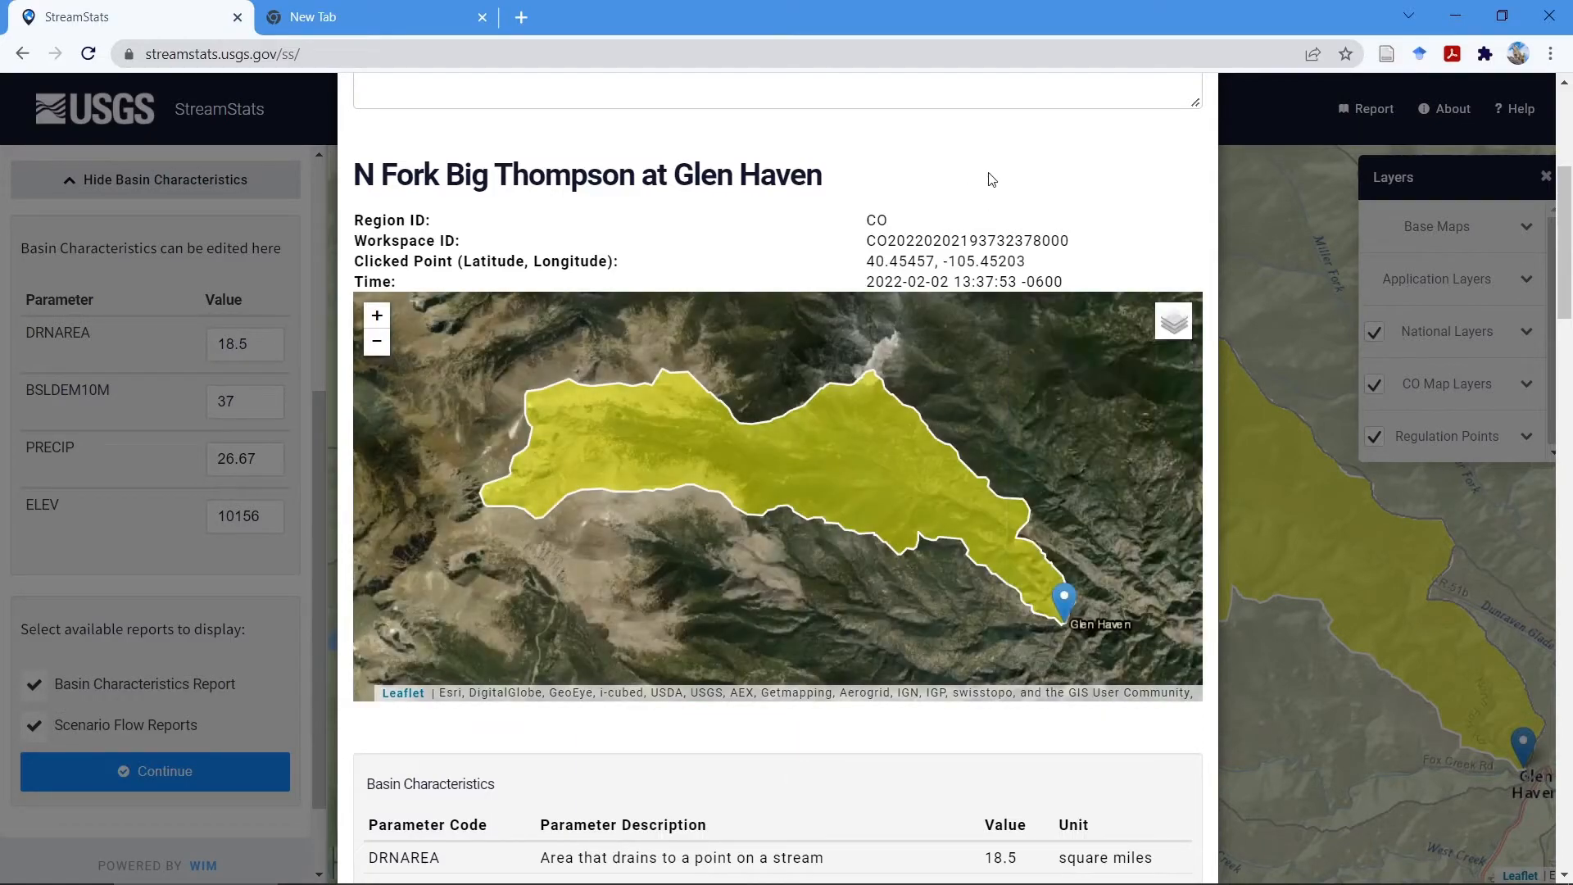
Examine the report's basin characteristics, the peak-flow parameters with their limits and disclaimer, and the peak-flow AEP flood estimates
scroll(946, 474, "down", 1)
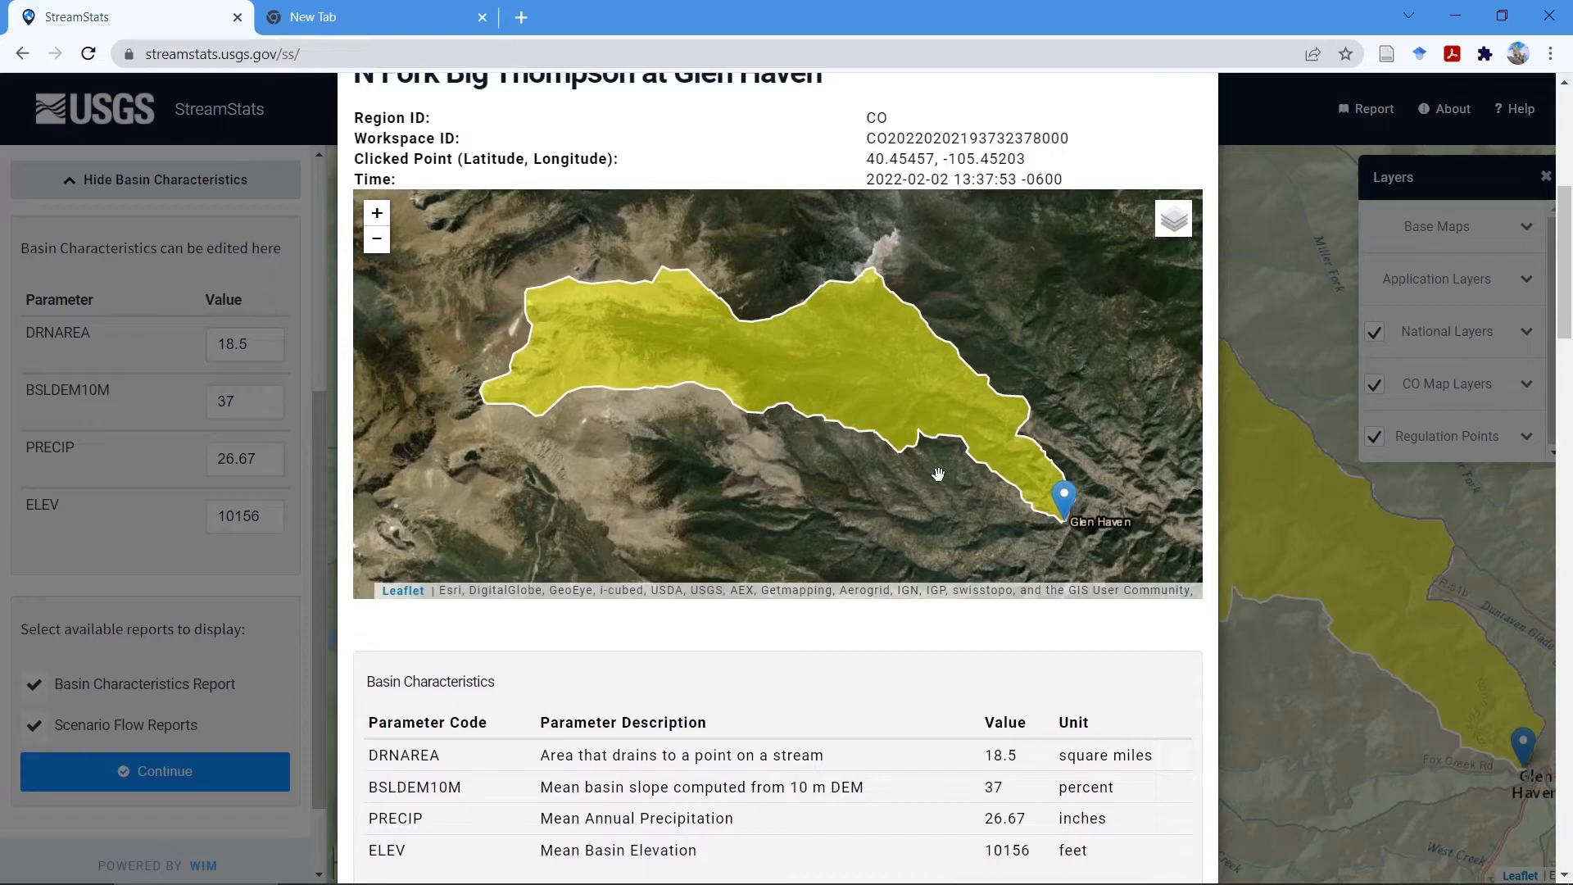
scroll(938, 474, "down", 2)
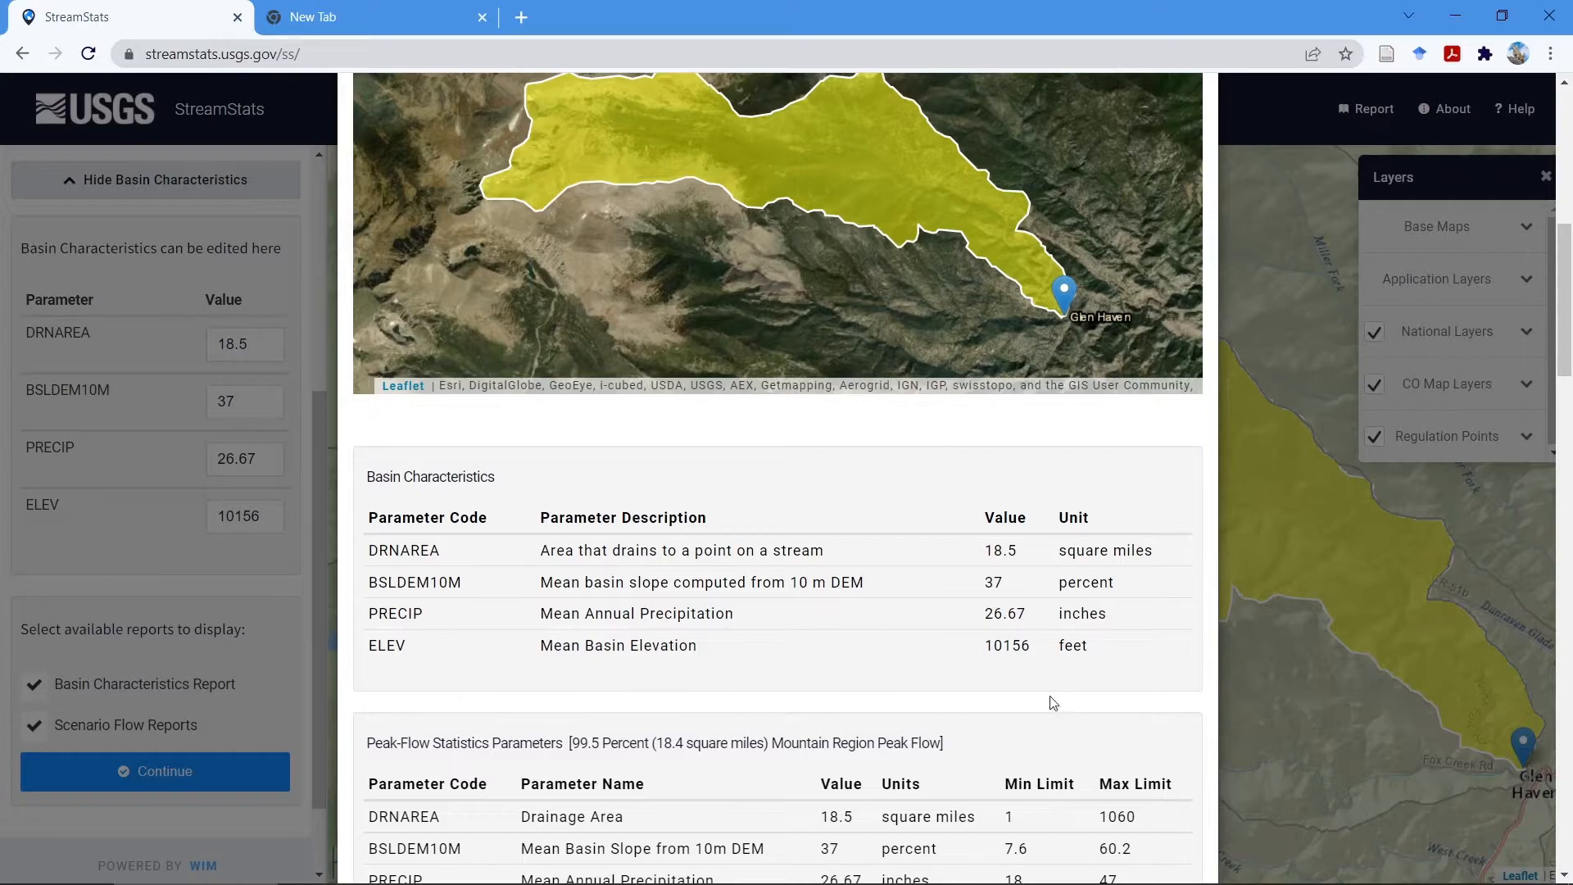
scroll(596, 512, "down", 4)
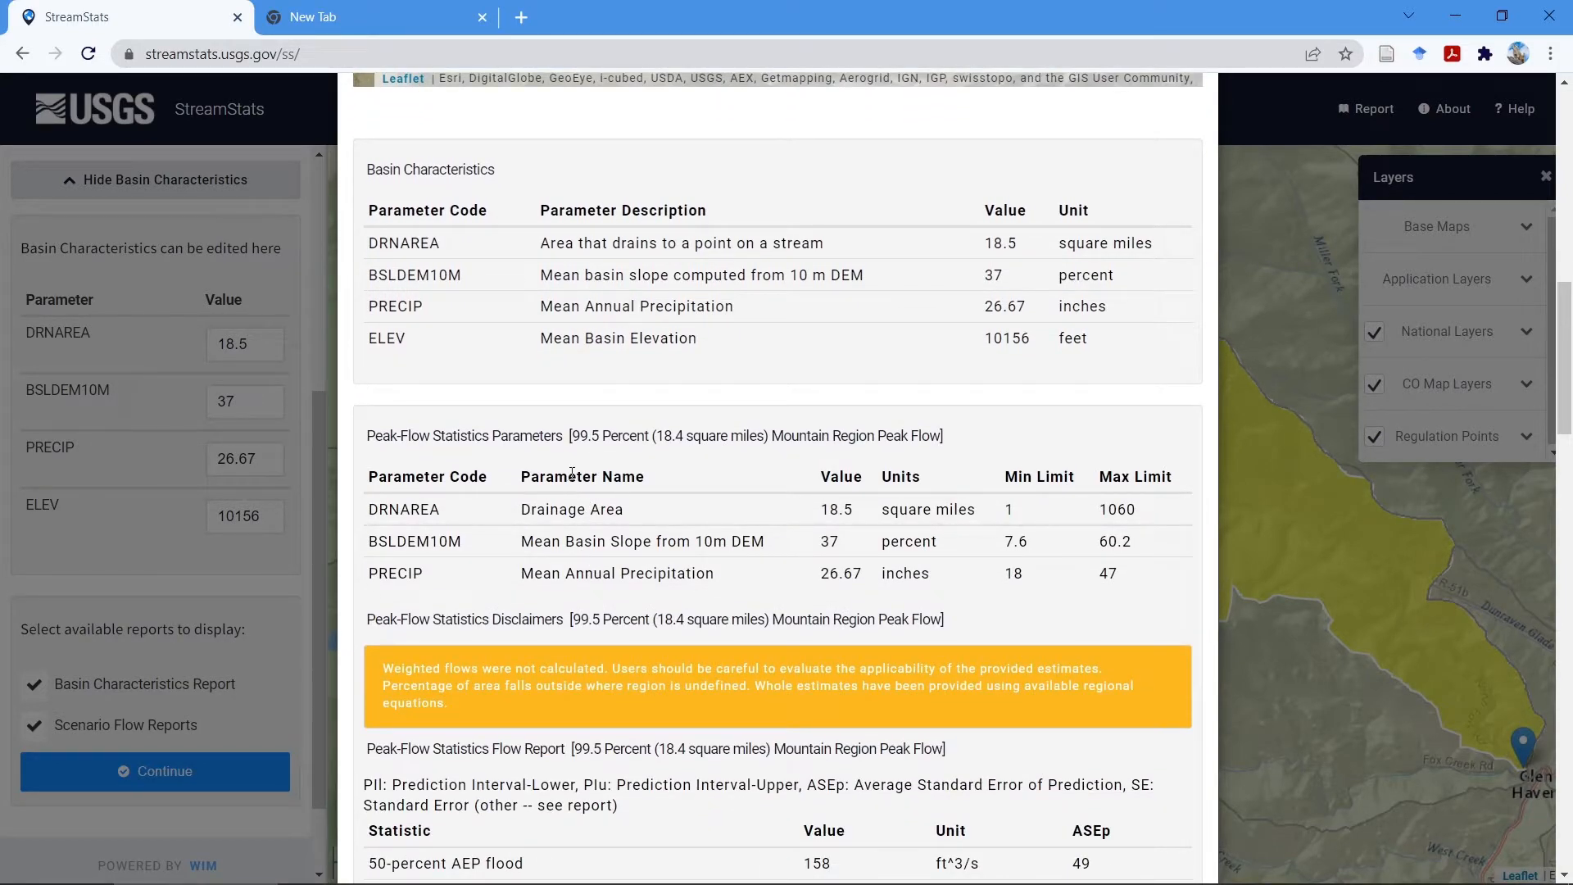
scroll(483, 583, "down", 2)
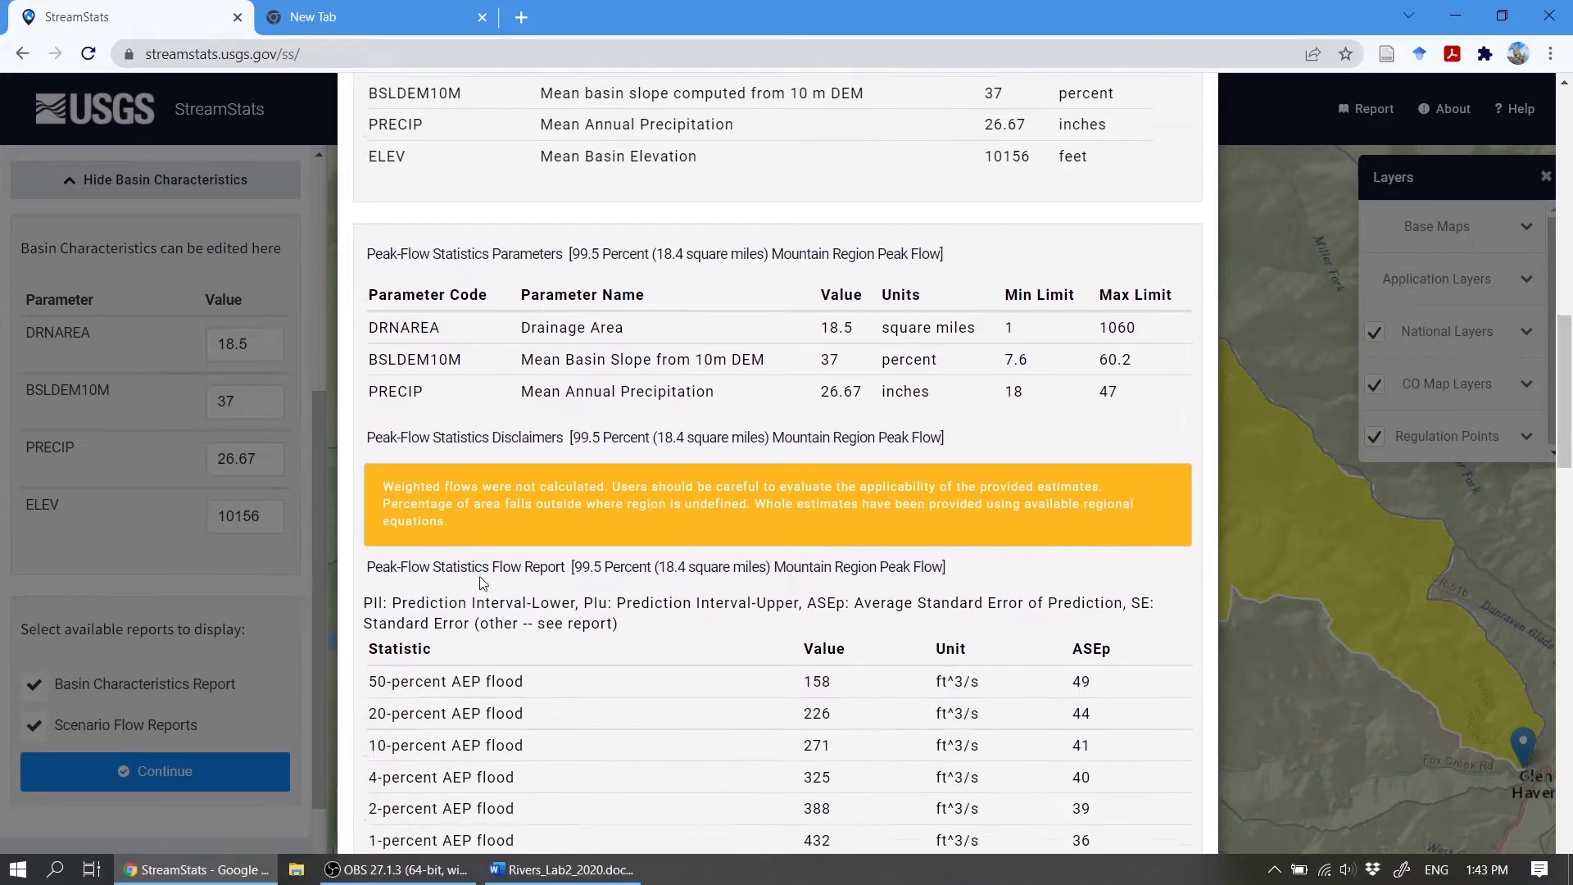
scroll(487, 578, "down", 2)
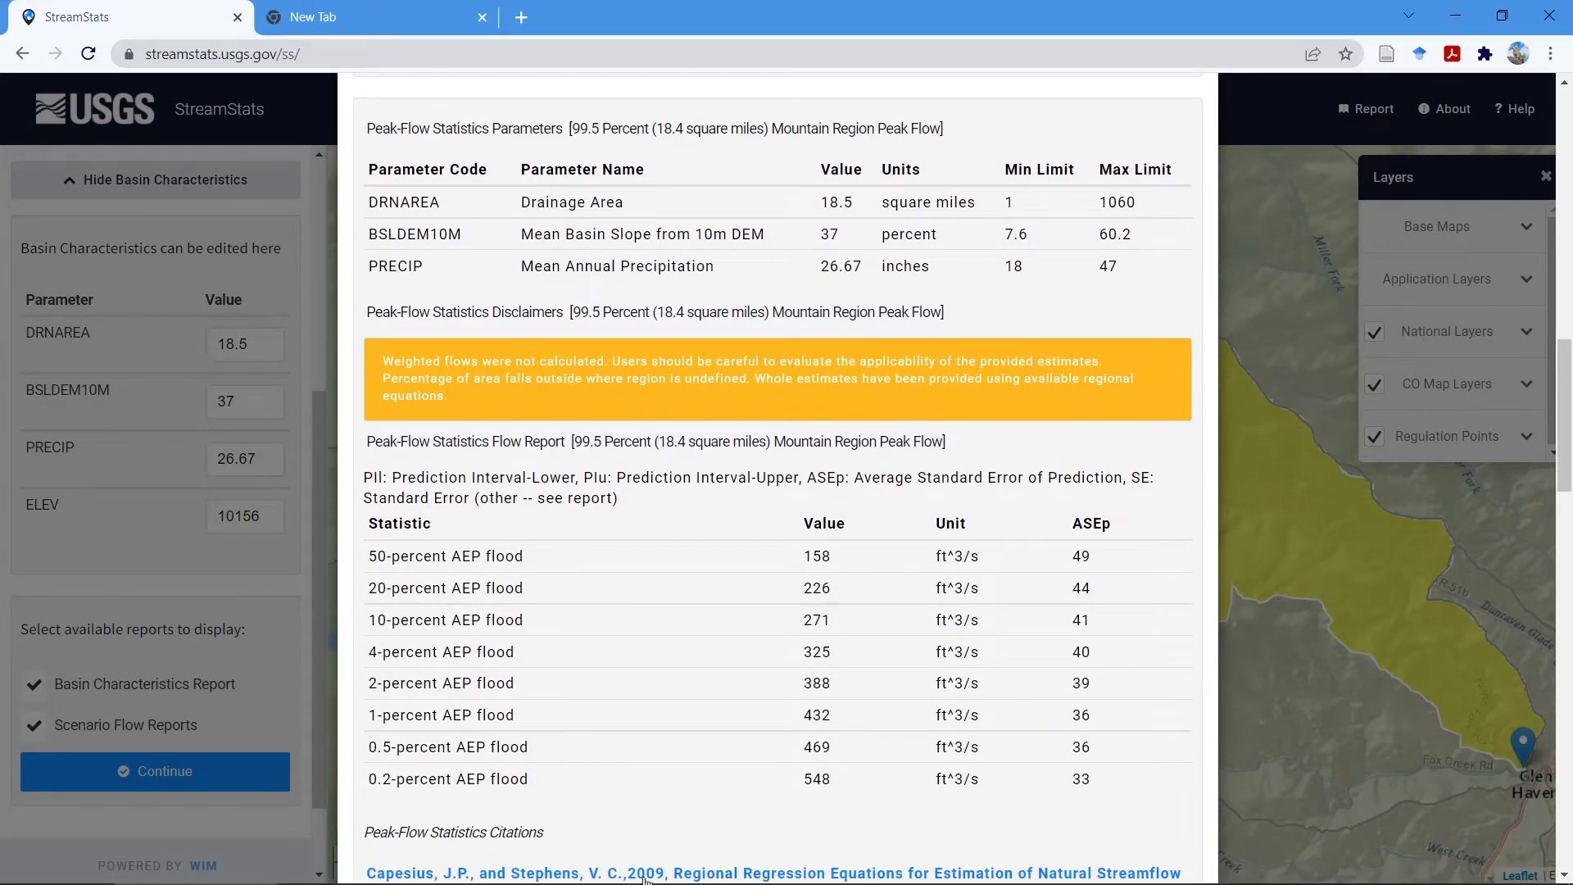
Examine the peak-flow parameters with their minimum and maximum limits, and the AEP flood estimates with their prediction errors
scroll(783, 430, "up", 1)
scroll(784, 431, "up", 2)
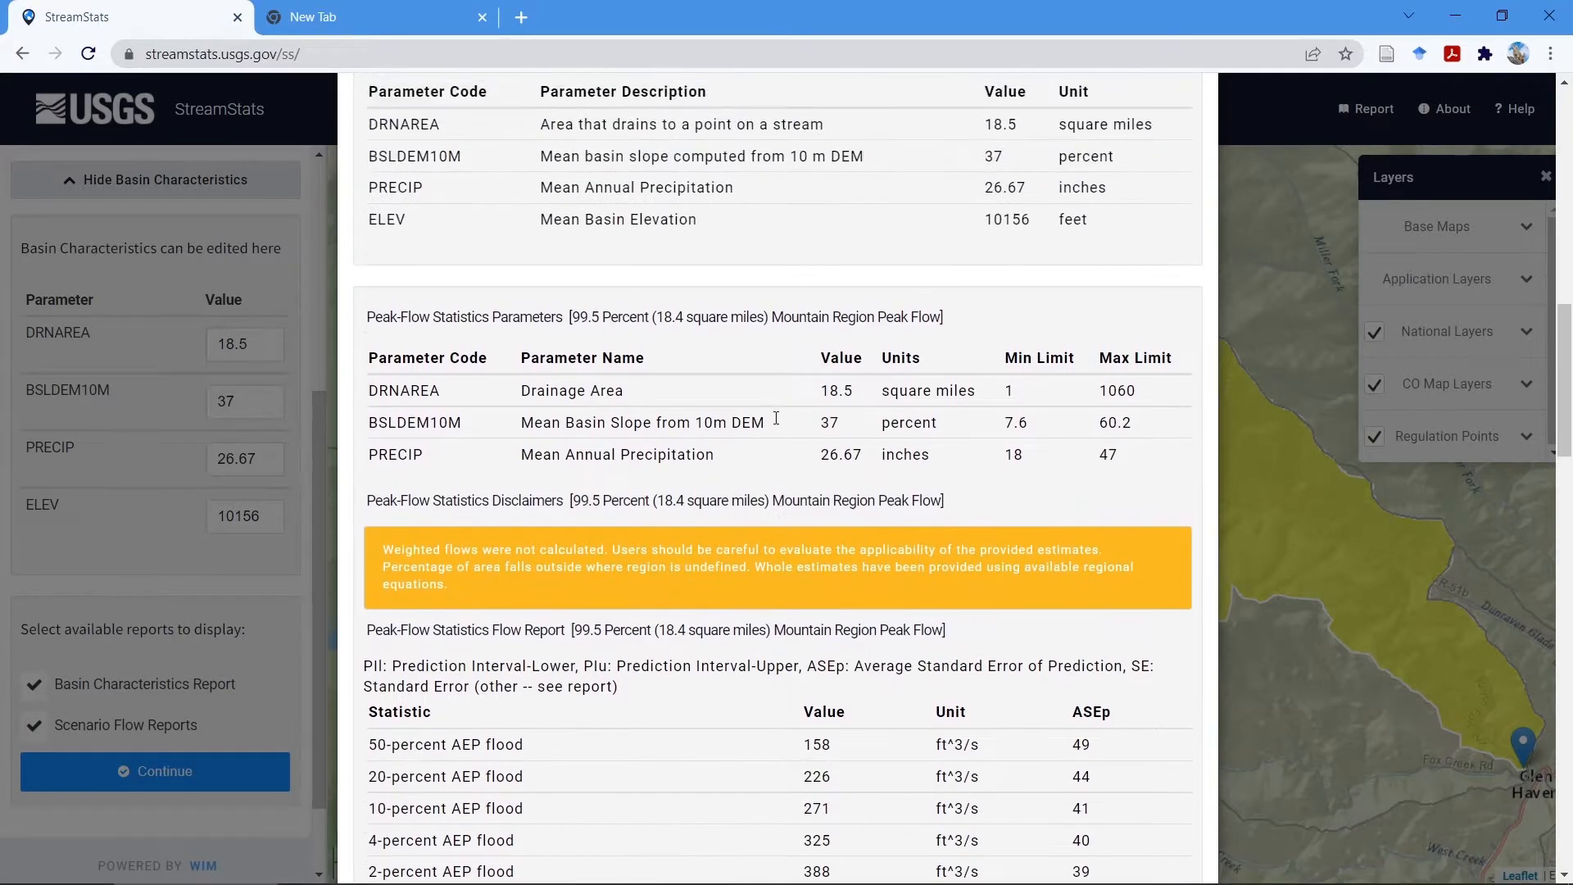
left_click_drag(366, 334, 490, 334)
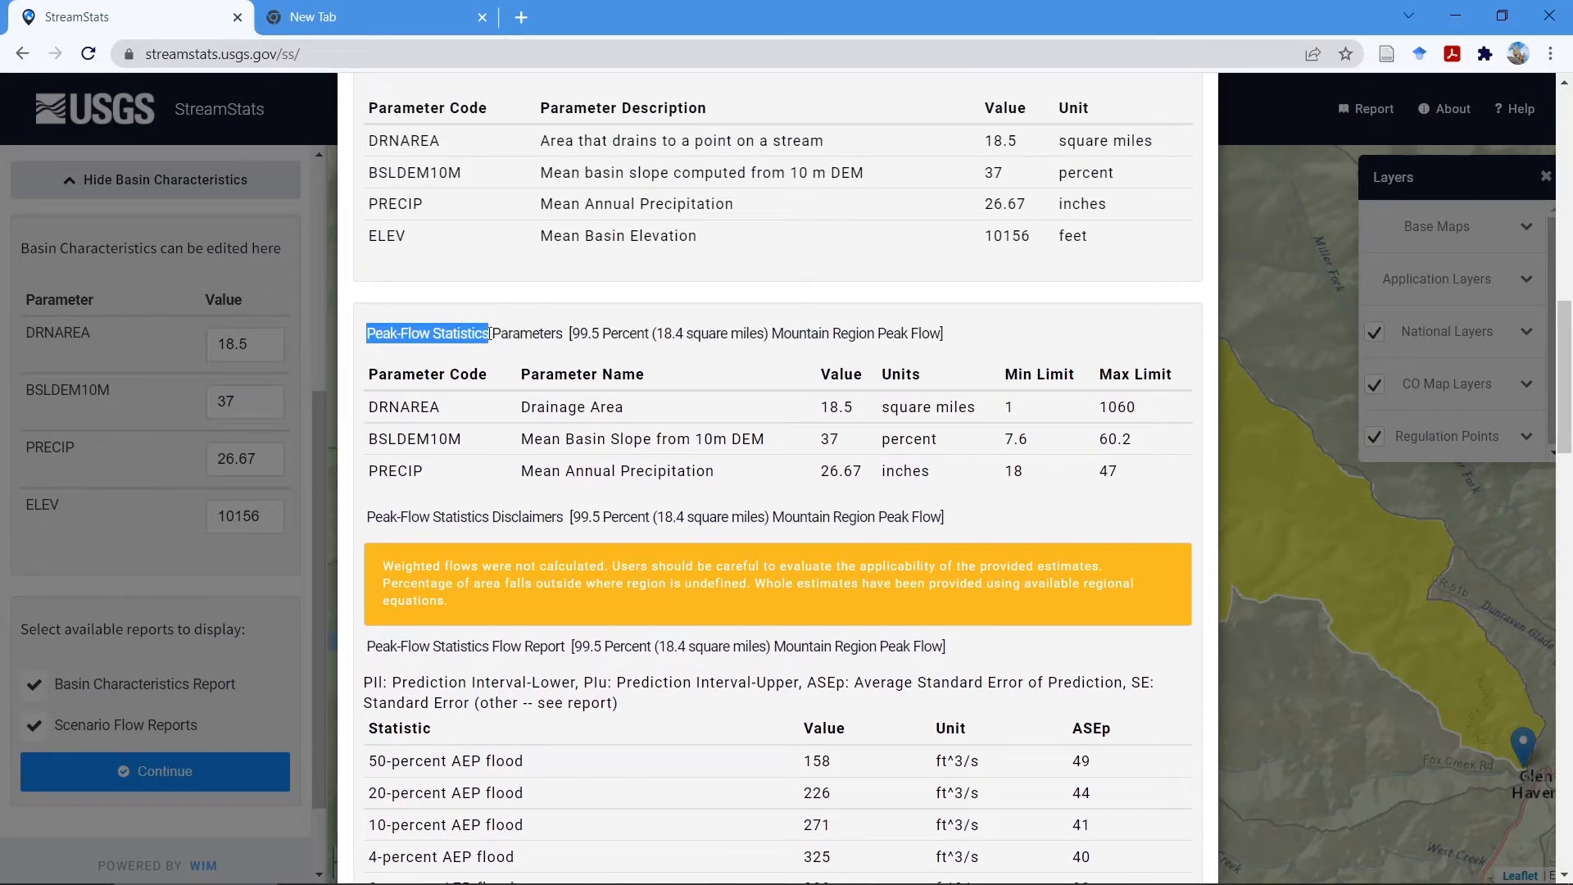
scroll(652, 380, "down", 1)
left_click_drag(368, 271, 1126, 368)
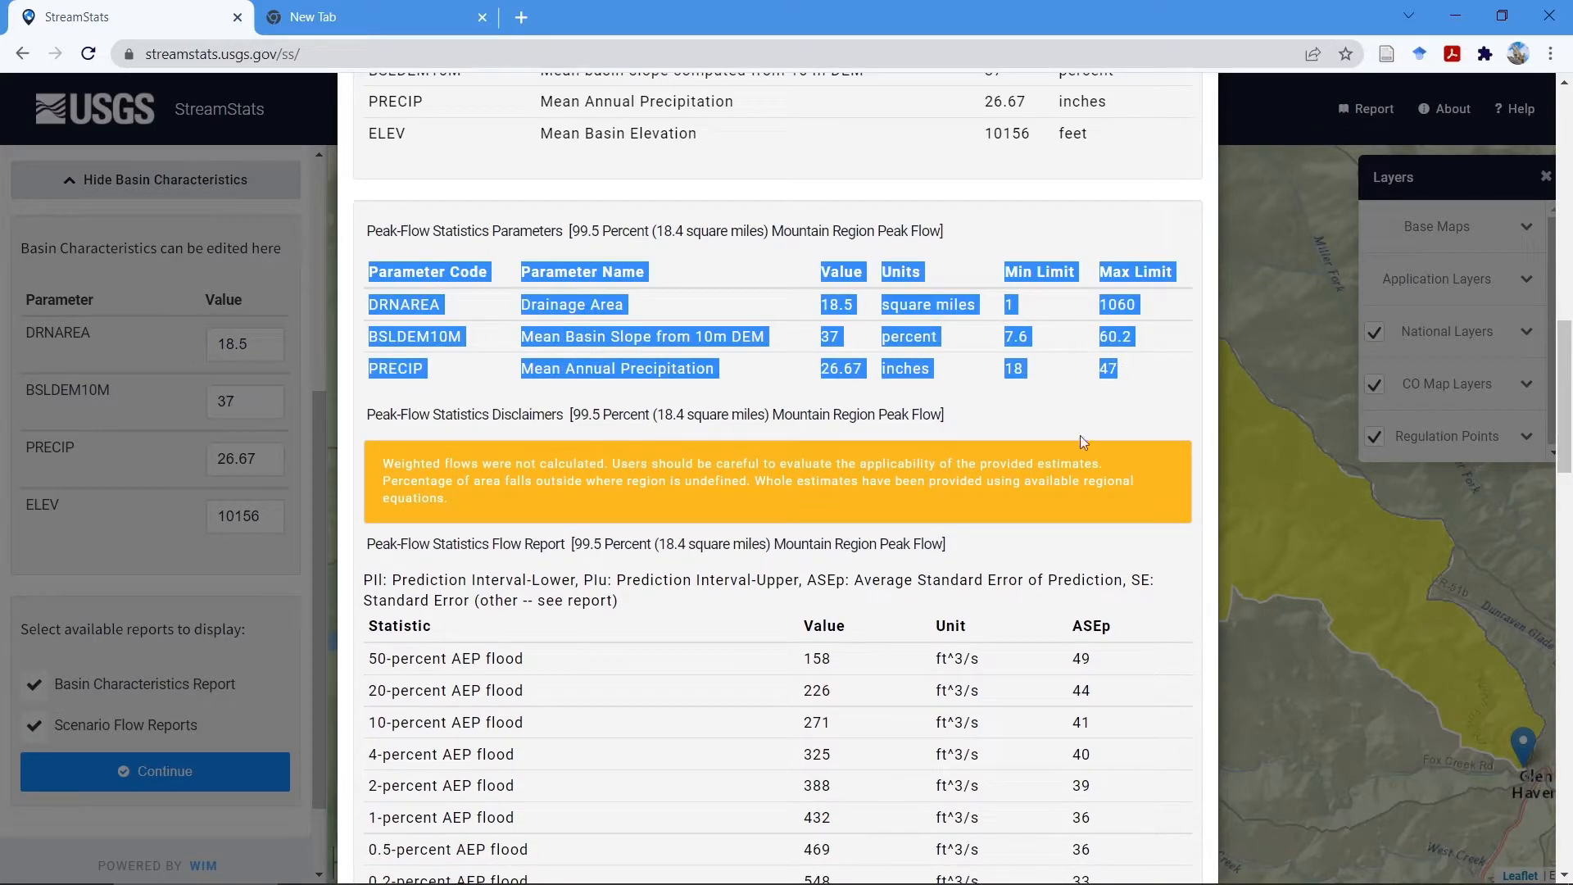
scroll(719, 610, "down", 3)
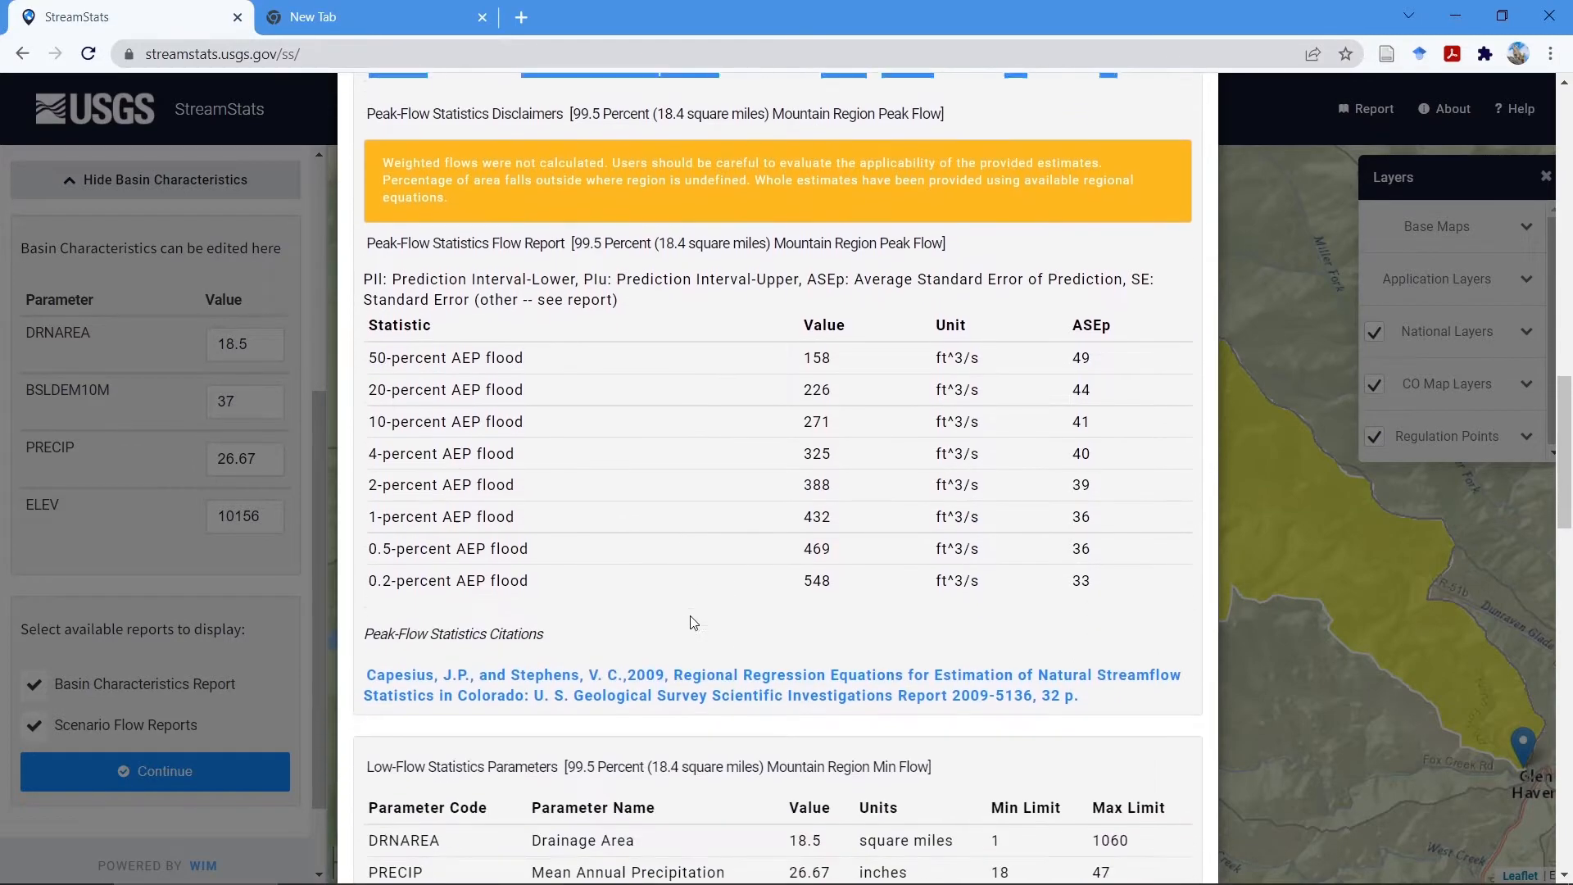
left_click_drag(369, 319, 1129, 576)
left_click(1106, 593)
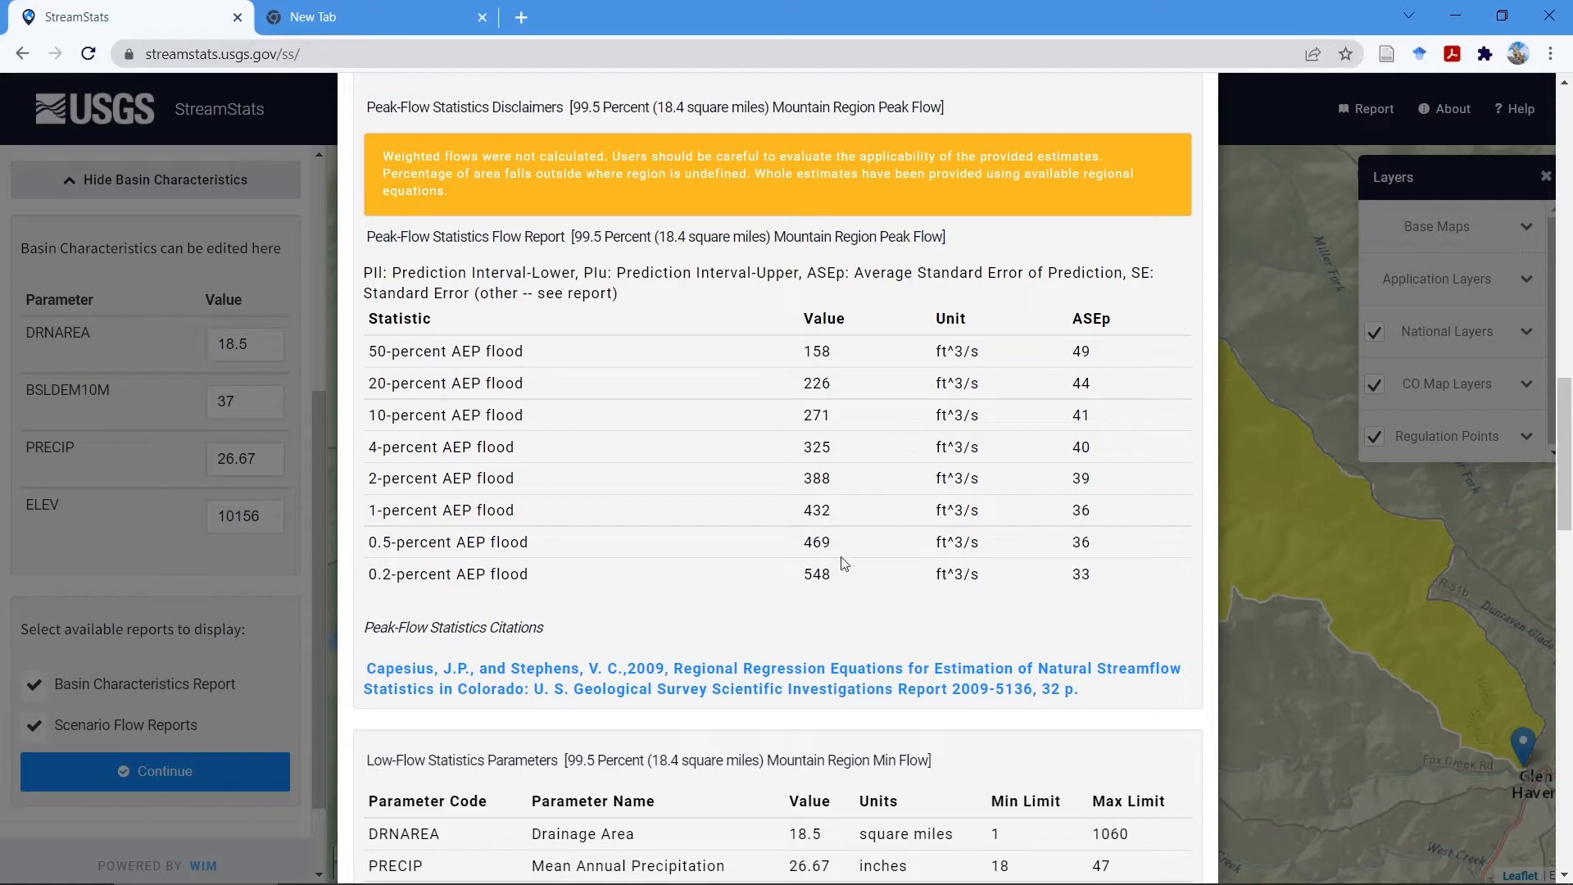
Examine the low-flow parameters and the 7-day low-flow estimates for the 2-, 10- and 50-year recurrence intervals
scroll(723, 508, "down", 3)
left_click_drag(557, 454, 368, 453)
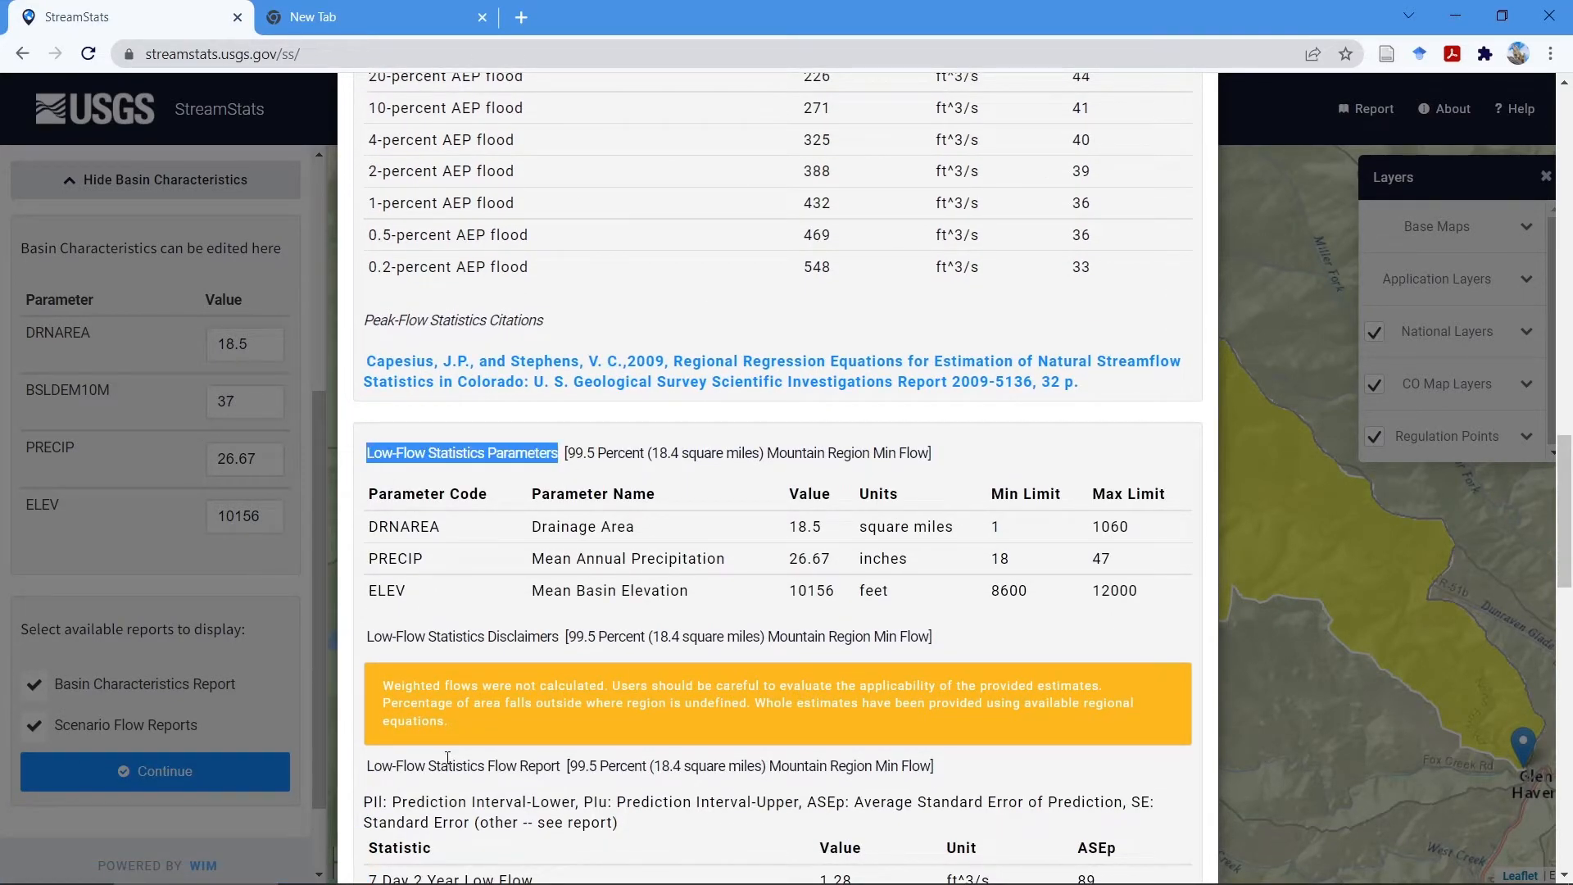
scroll(453, 521, "down", 2)
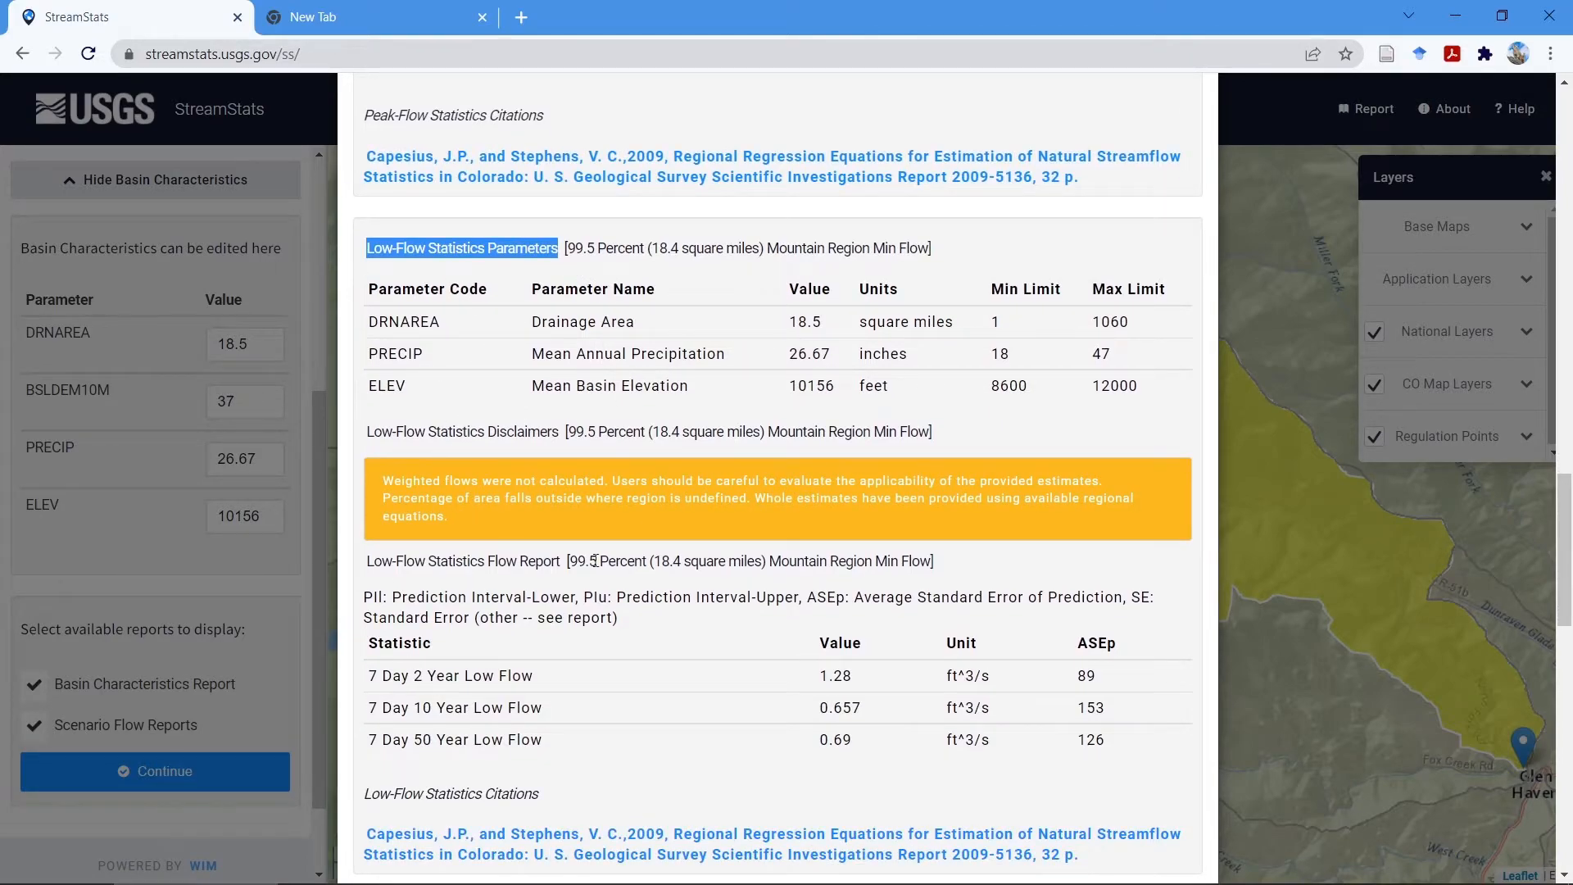
scroll(595, 561, "down", 2)
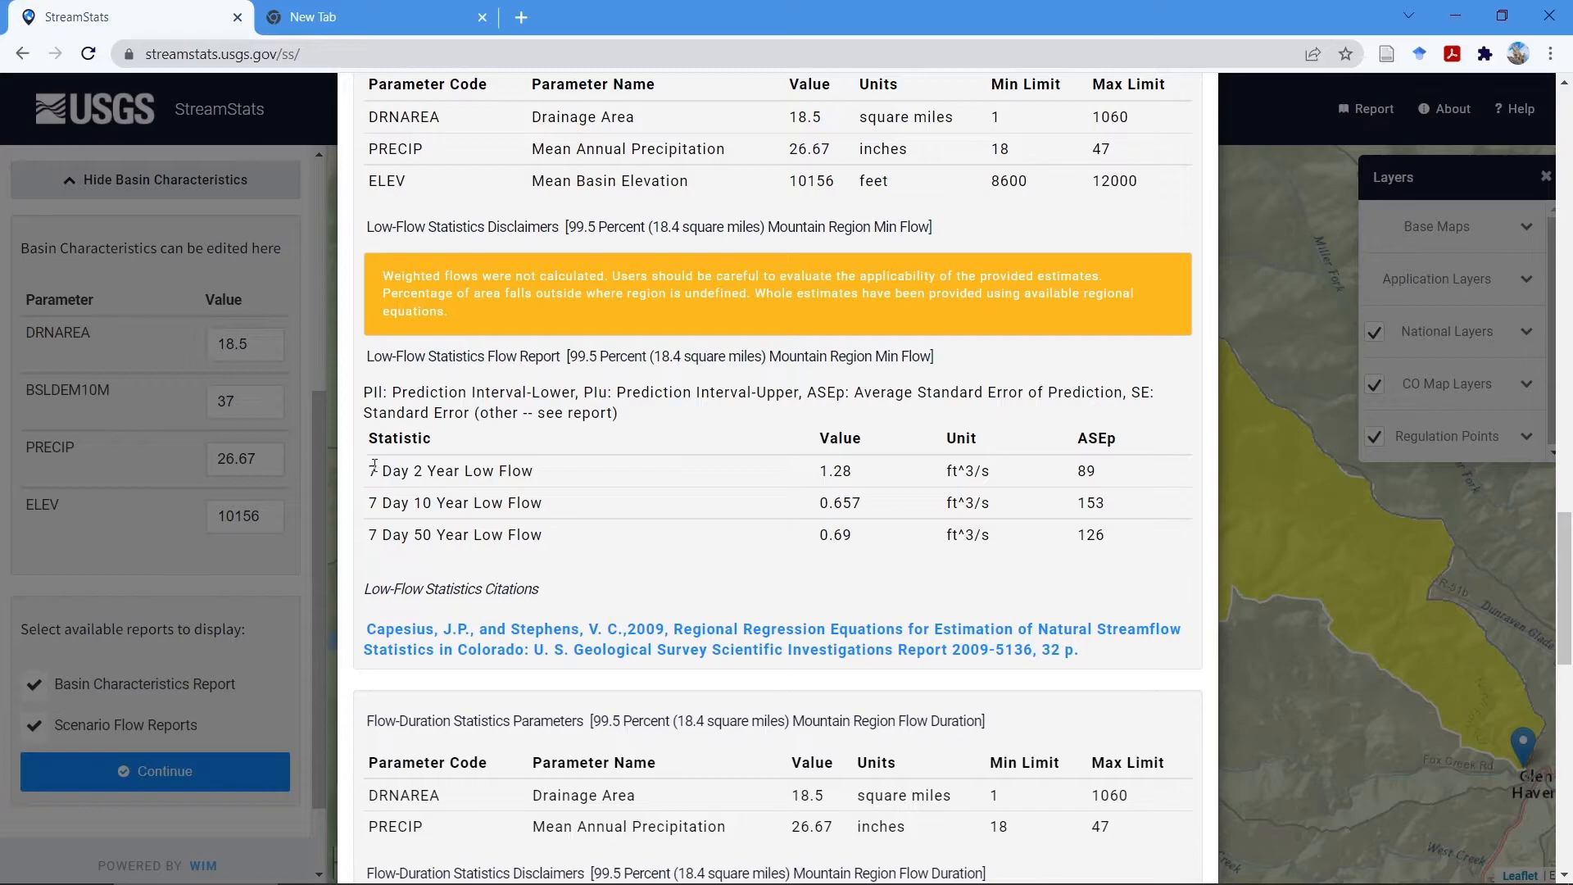
left_click_drag(373, 465, 899, 537)
left_click(705, 499)
scroll(549, 365, "up", 1)
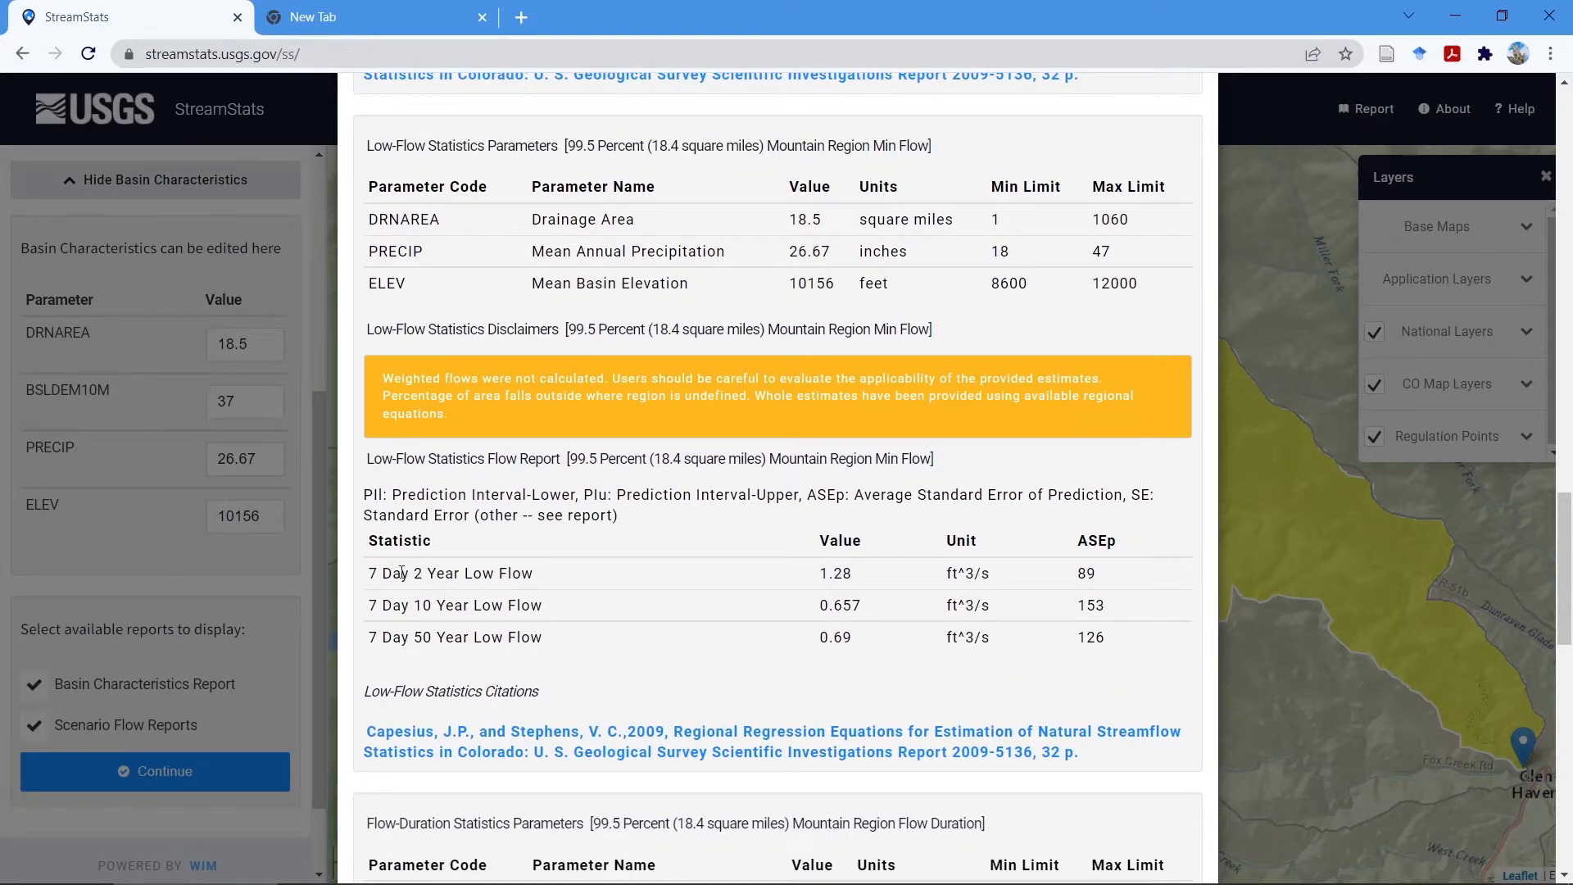
left_click_drag(373, 572, 884, 571)
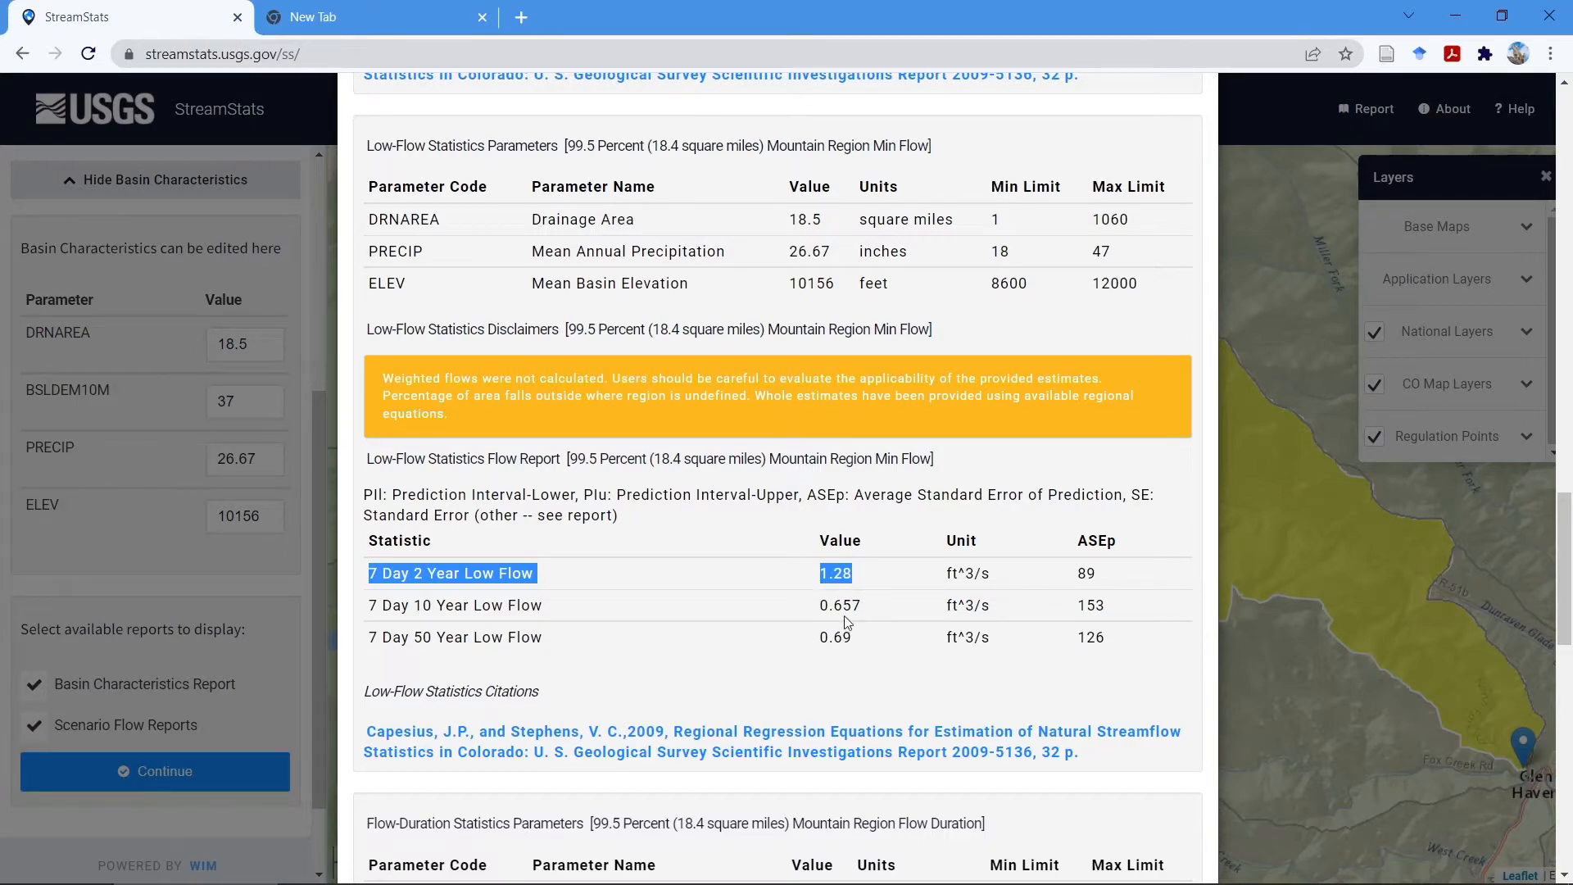
left_click_drag(875, 575, 786, 571)
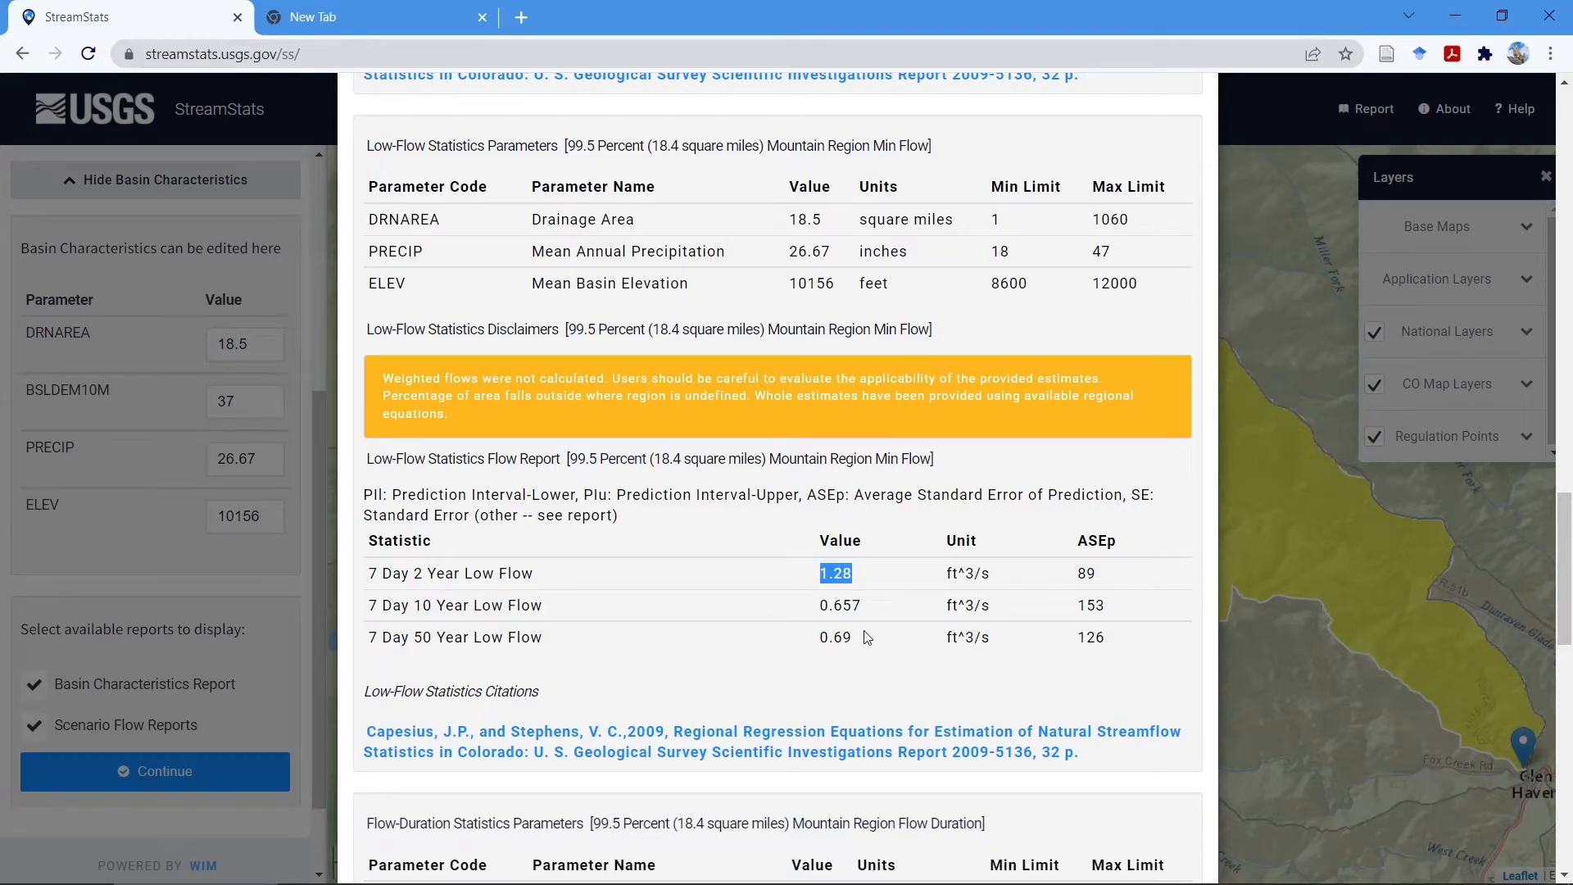
left_click_drag(867, 638, 805, 642)
Examine the flow-duration parameters and the estimates for the 90, 50 and 10 percent durations
scroll(926, 309, "down", 5)
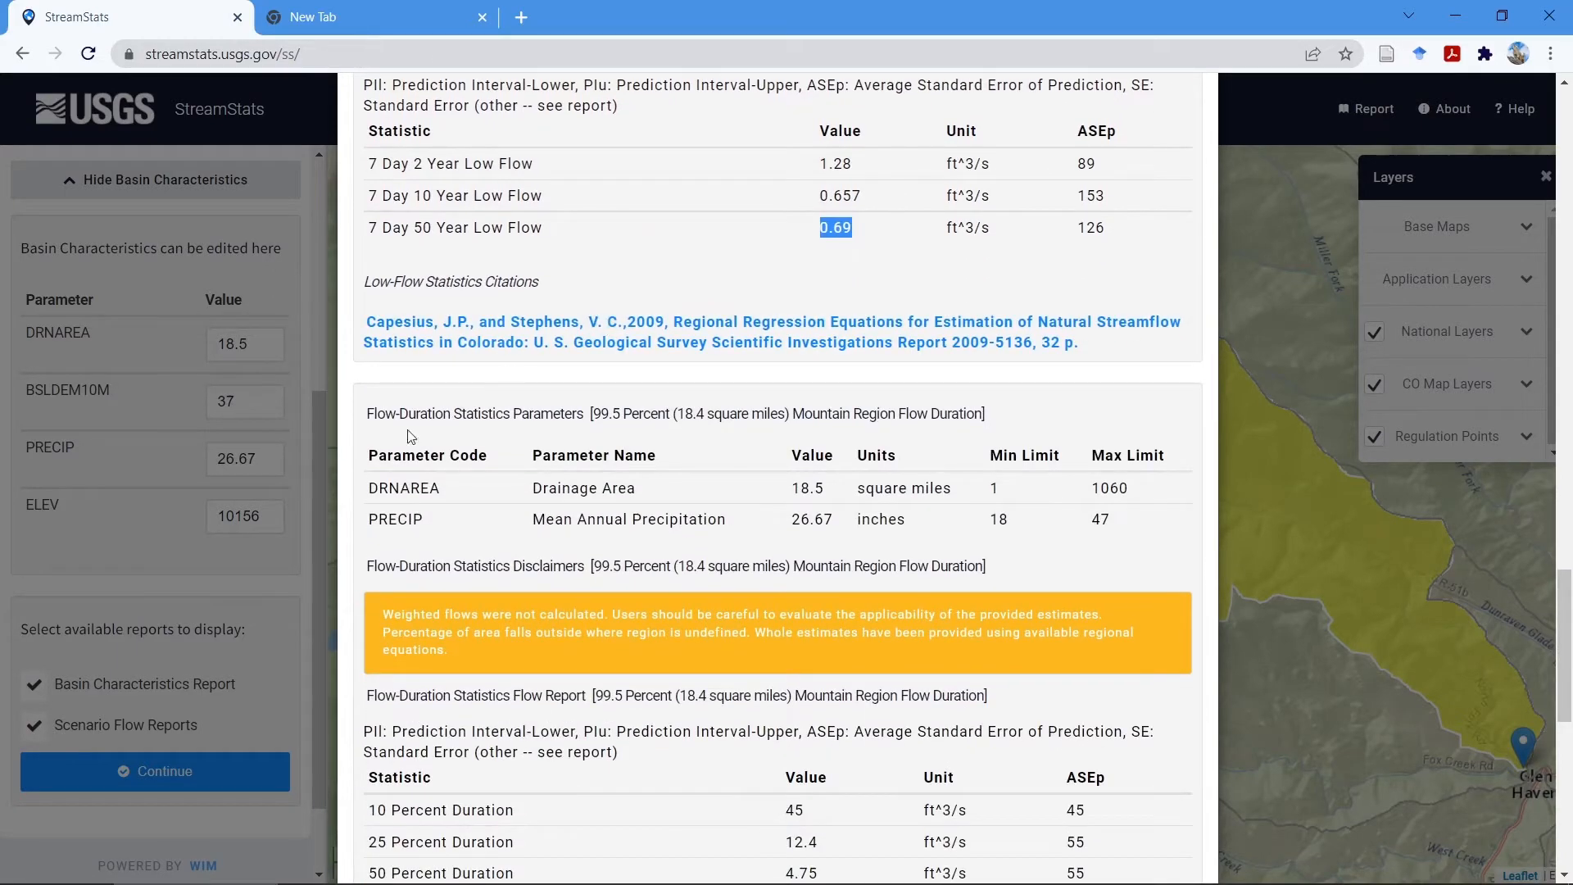
left_click_drag(371, 415, 578, 416)
scroll(579, 415, "down", 3)
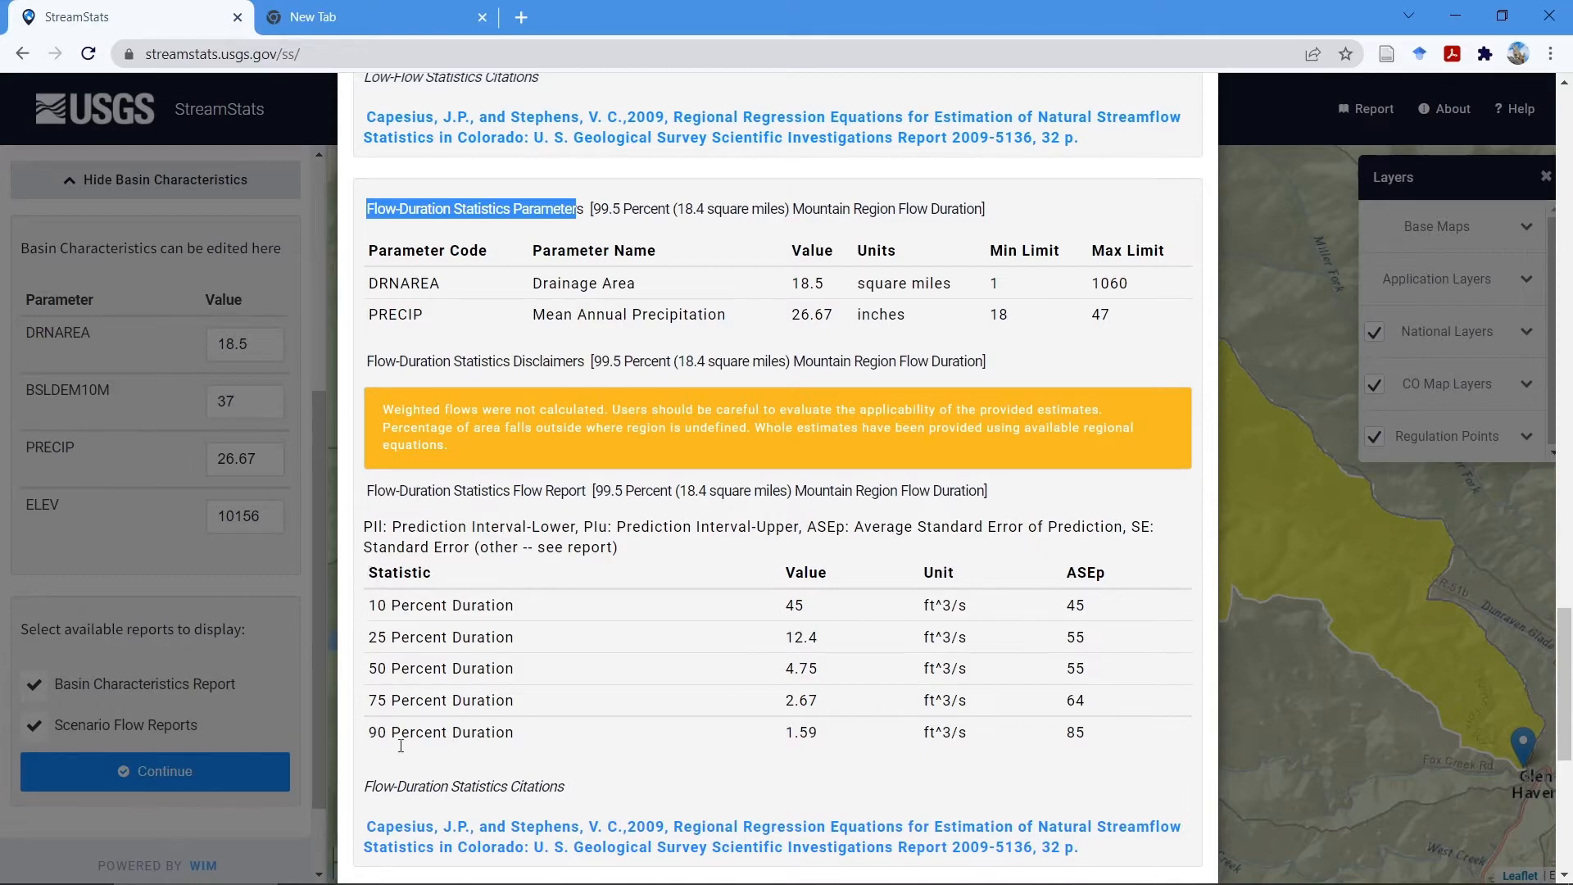
left_click_drag(372, 731, 555, 734)
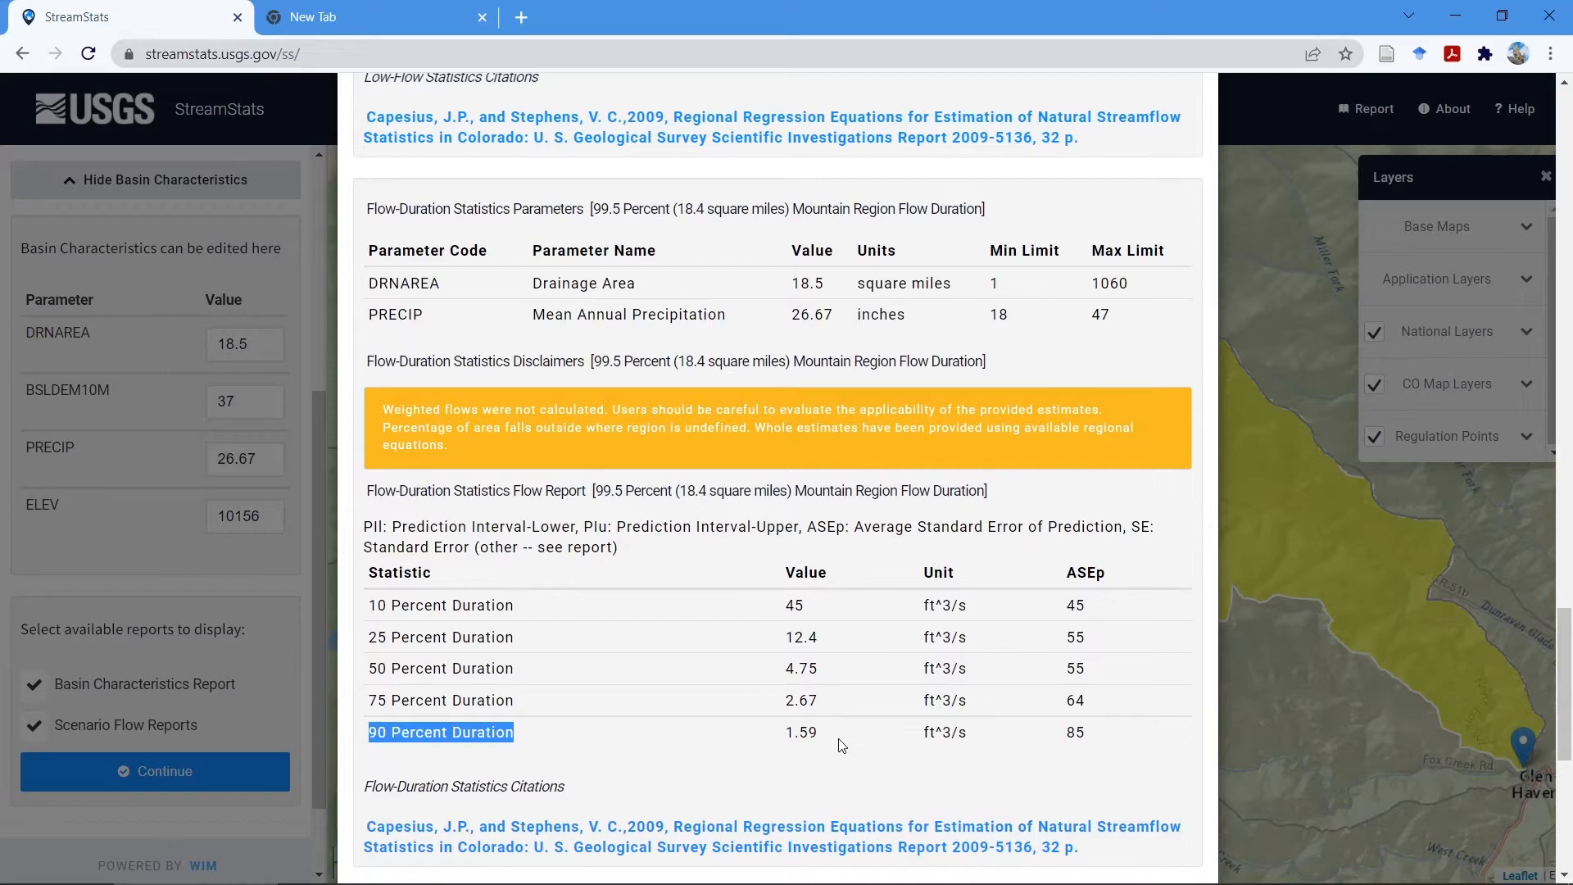
left_click_drag(821, 735, 770, 730)
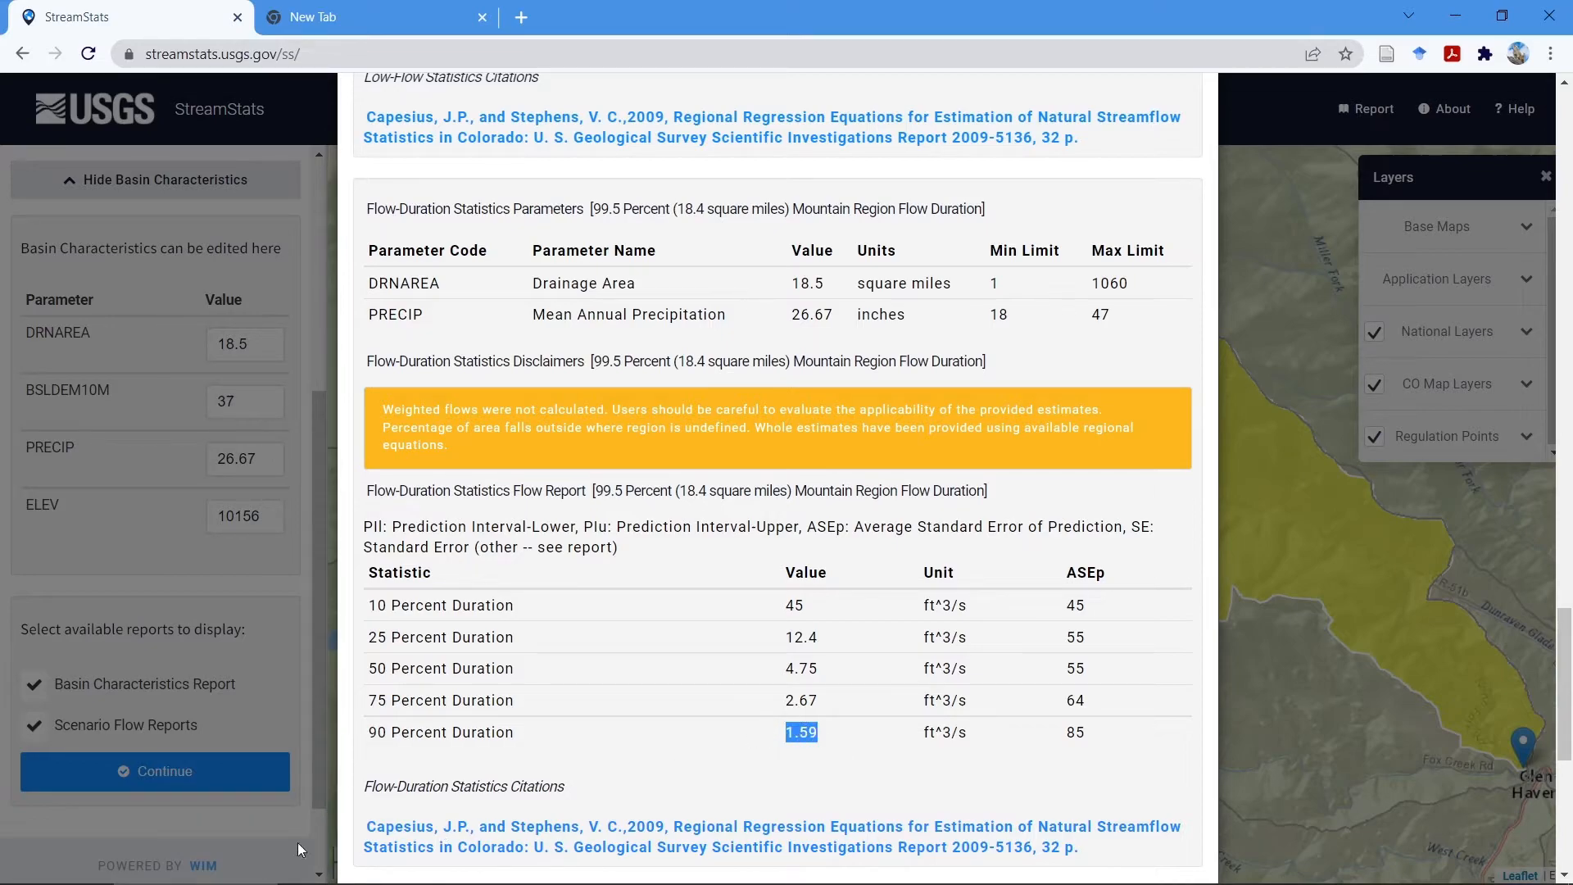
left_click_drag(525, 668, 371, 670)
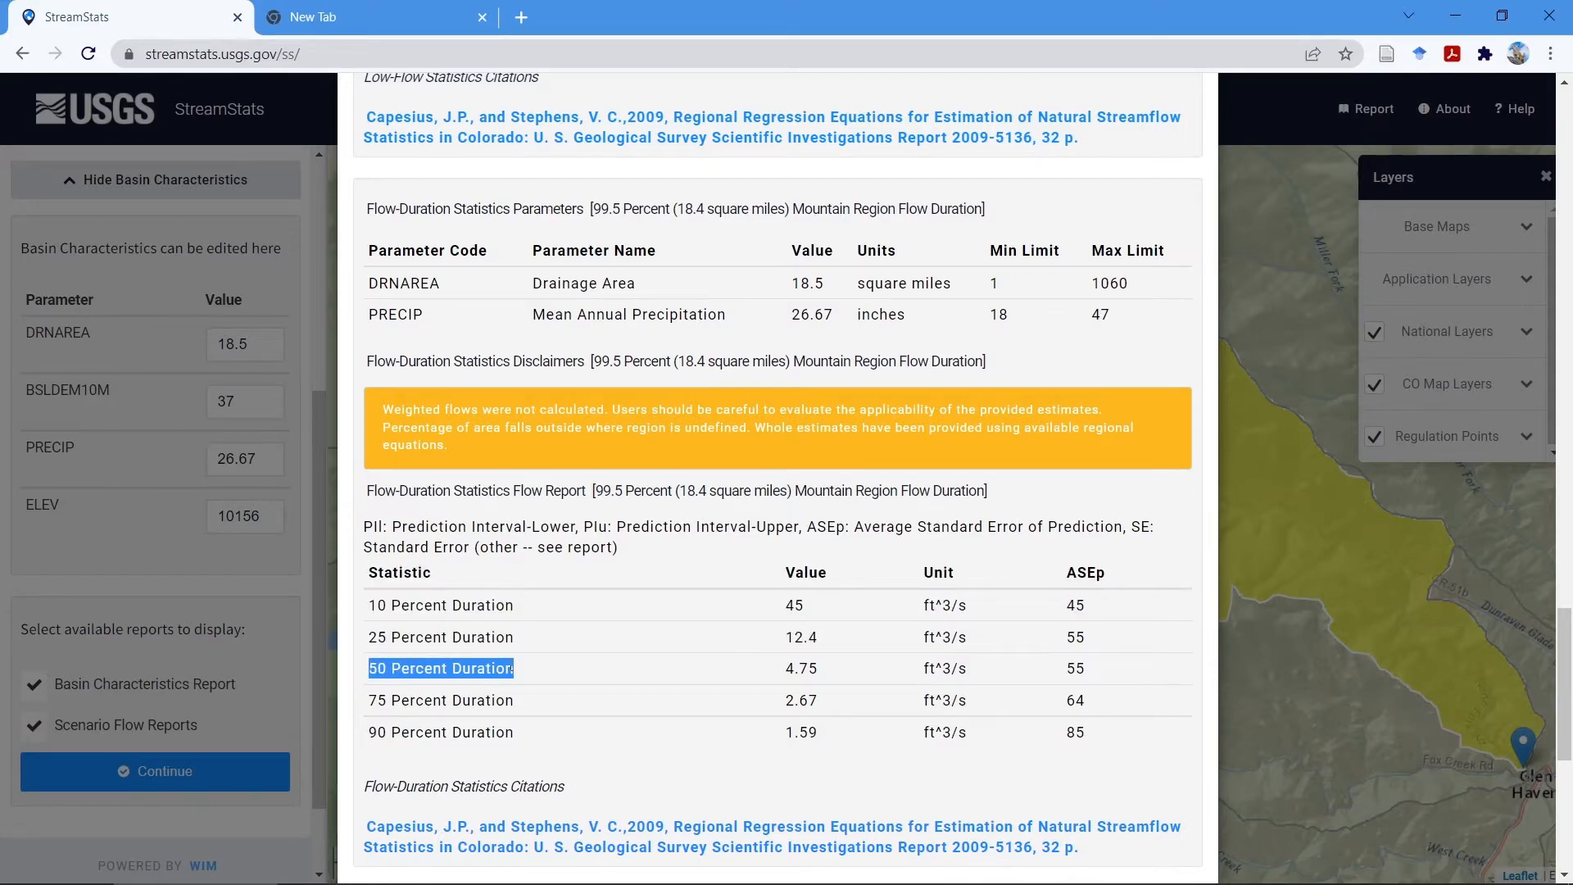
left_click_drag(826, 669, 755, 675)
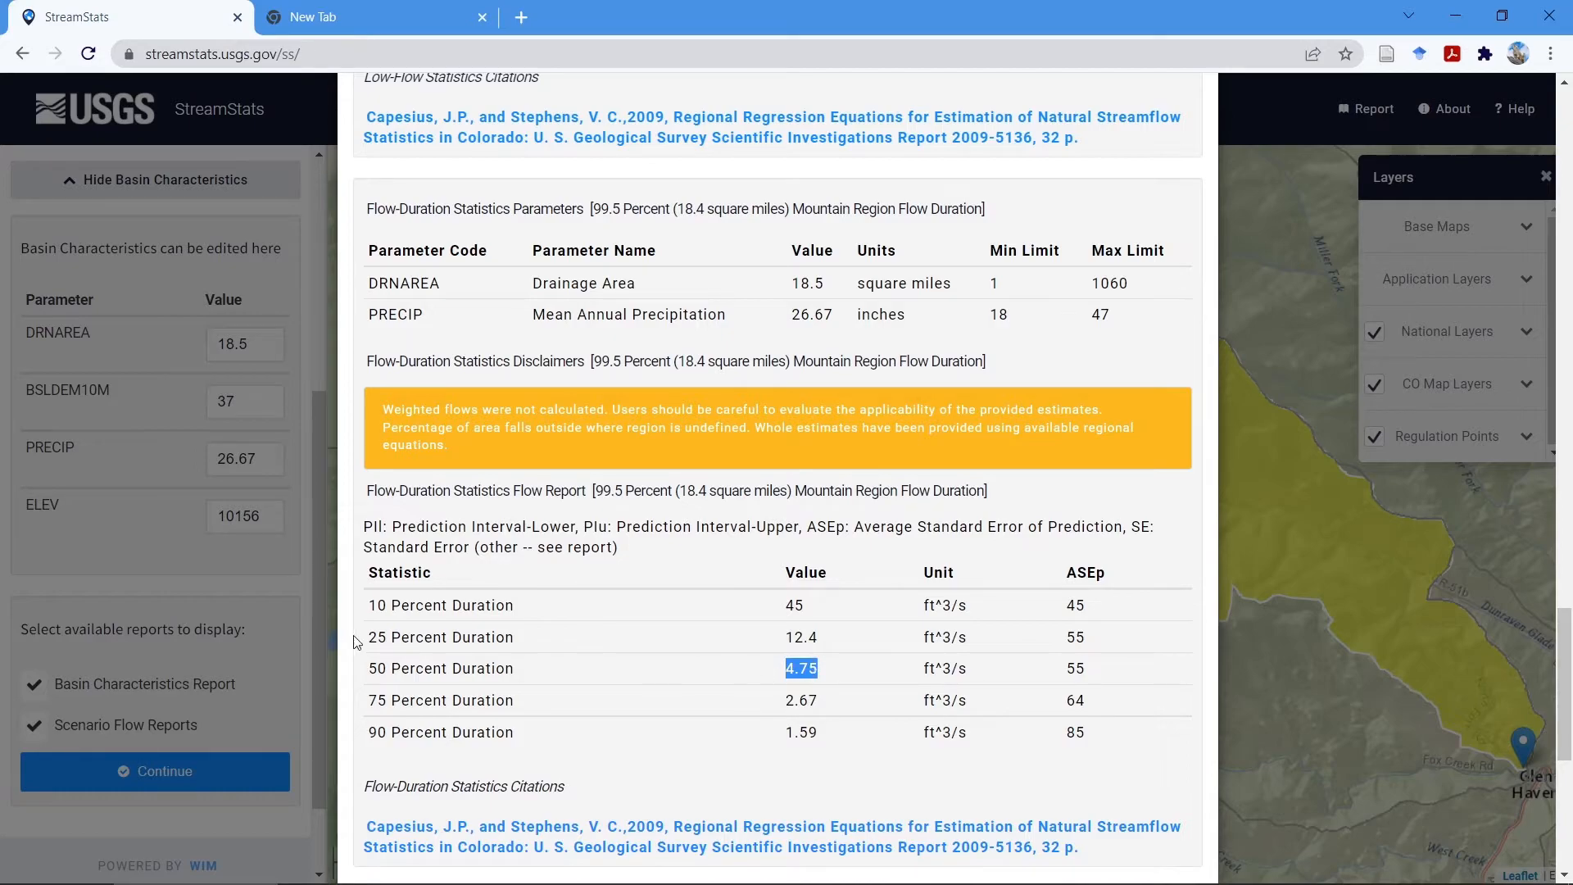
left_click_drag(366, 608, 518, 590)
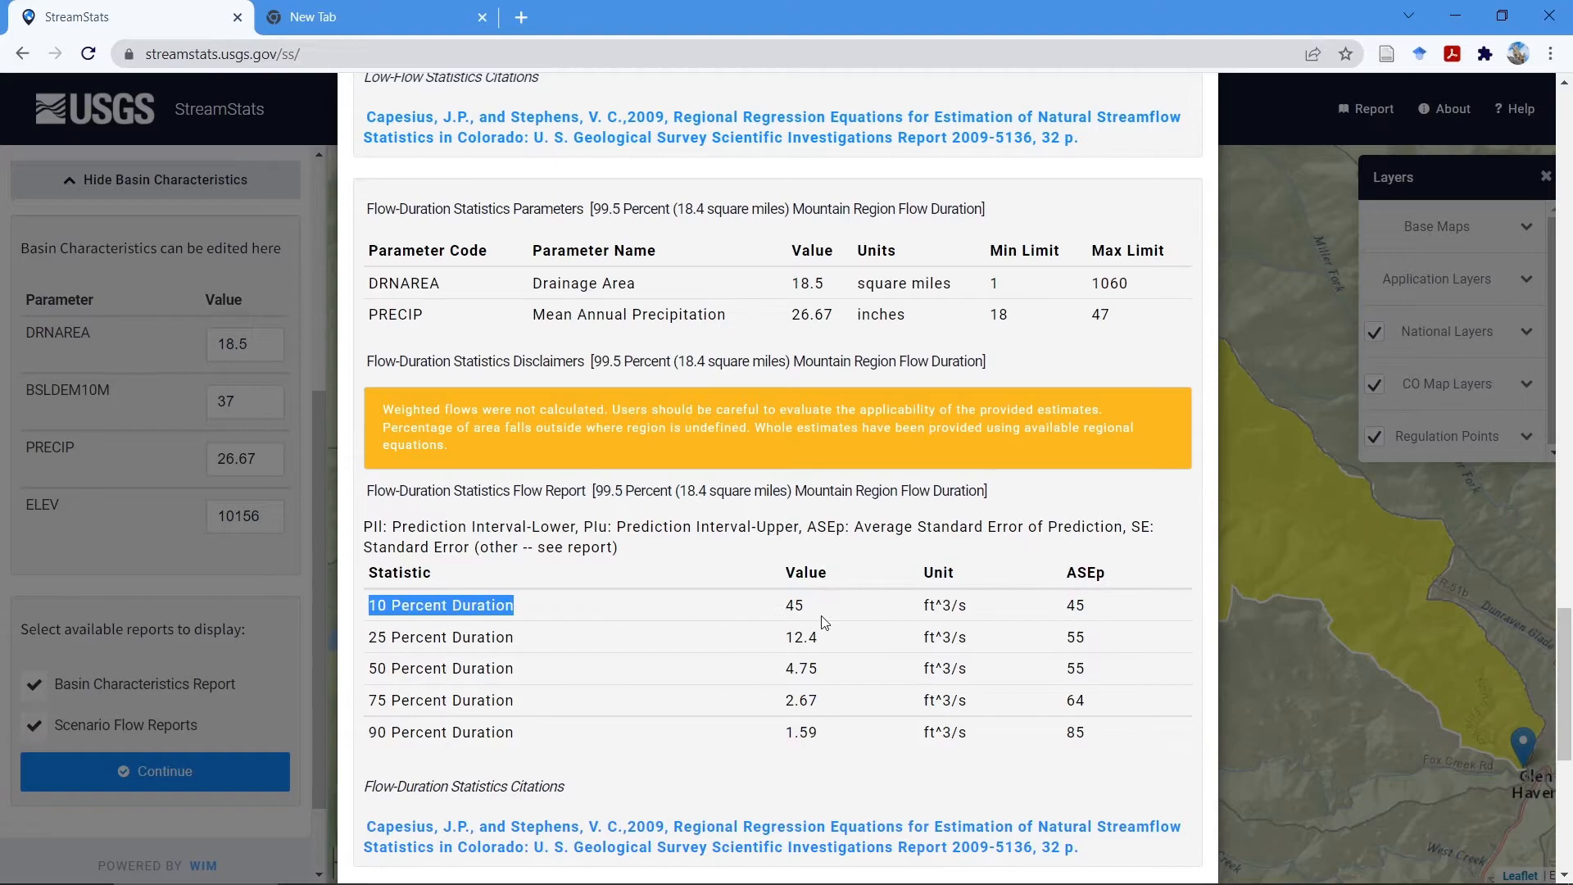
left_click_drag(822, 617, 785, 607)
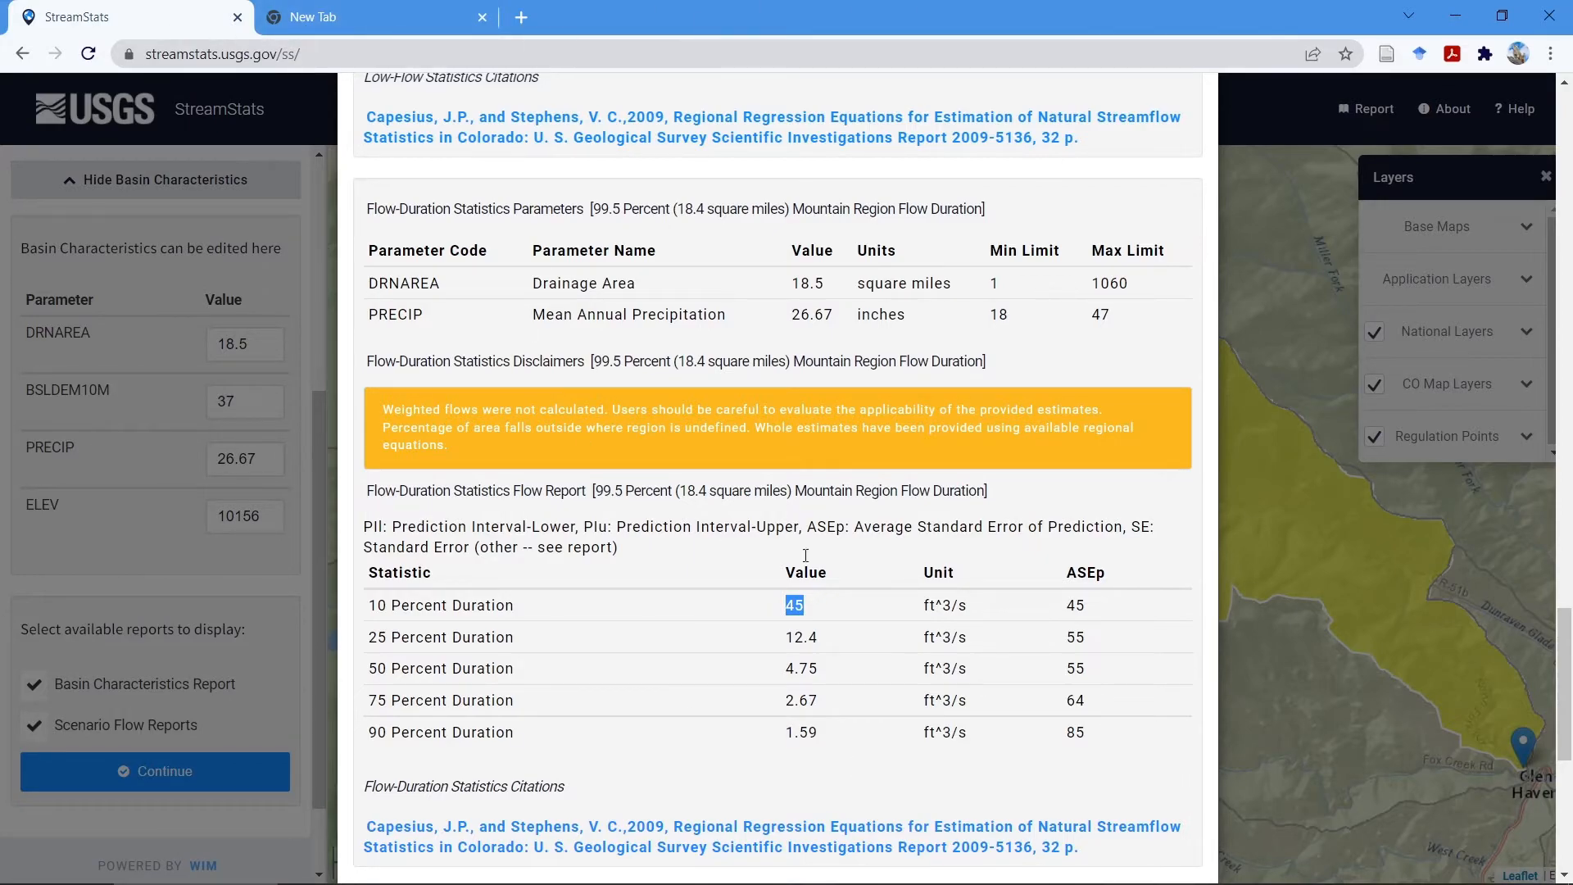
Return to the peak-flow parameters heading and check which regression region applies and what percentage of the basin it covers
scroll(692, 426, "down", 3)
scroll(696, 443, "down", 2)
scroll(698, 444, "up", 10)
scroll(701, 445, "up", 15)
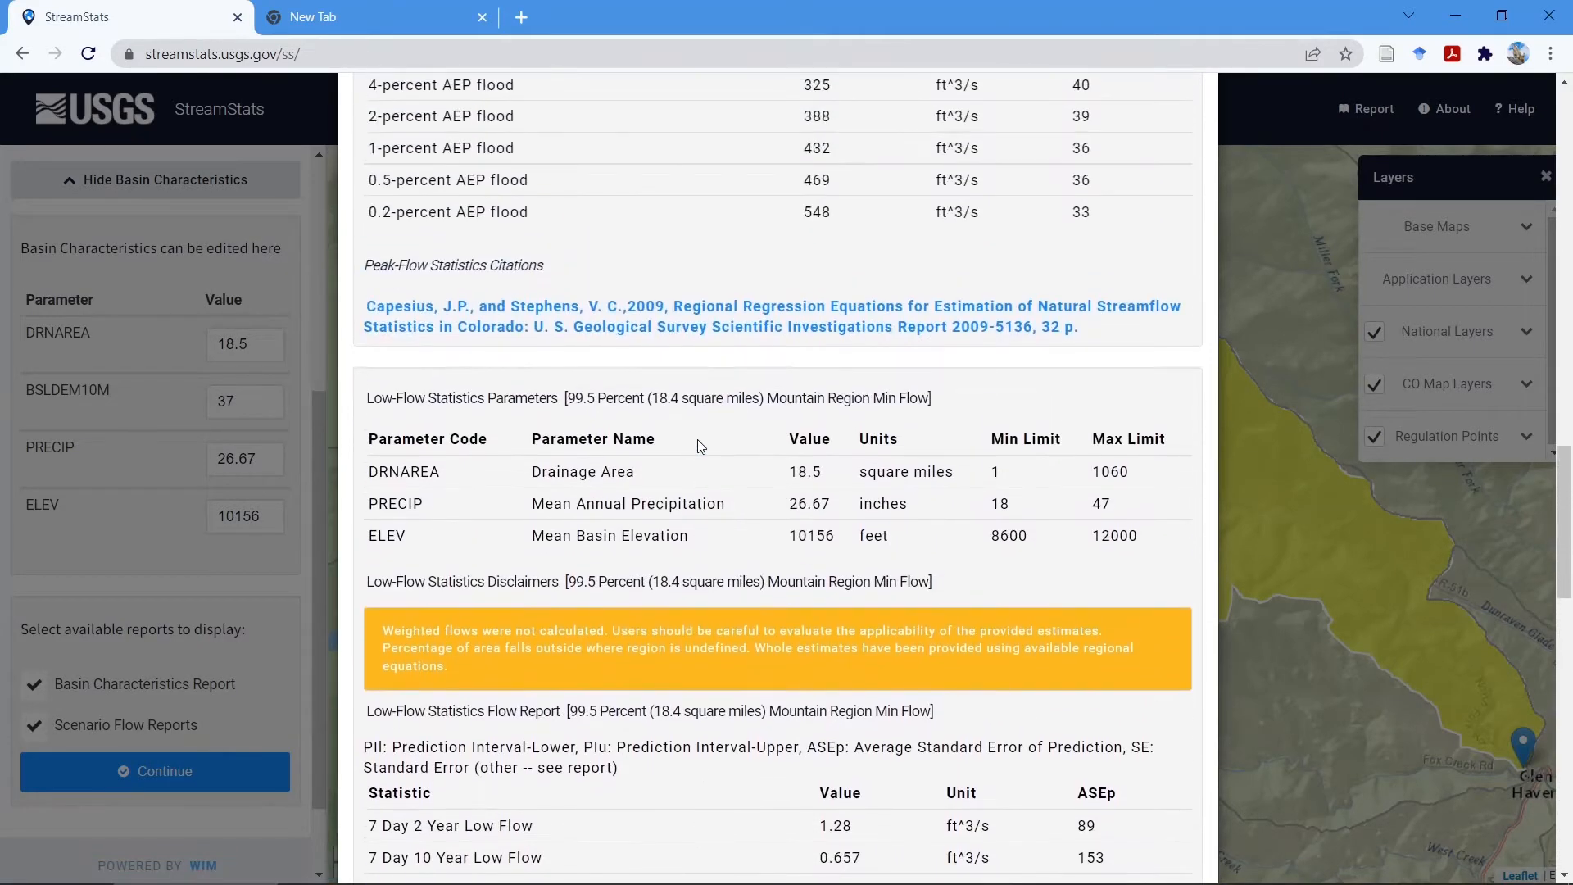
scroll(715, 479, "up", 3)
scroll(715, 479, "down", 3)
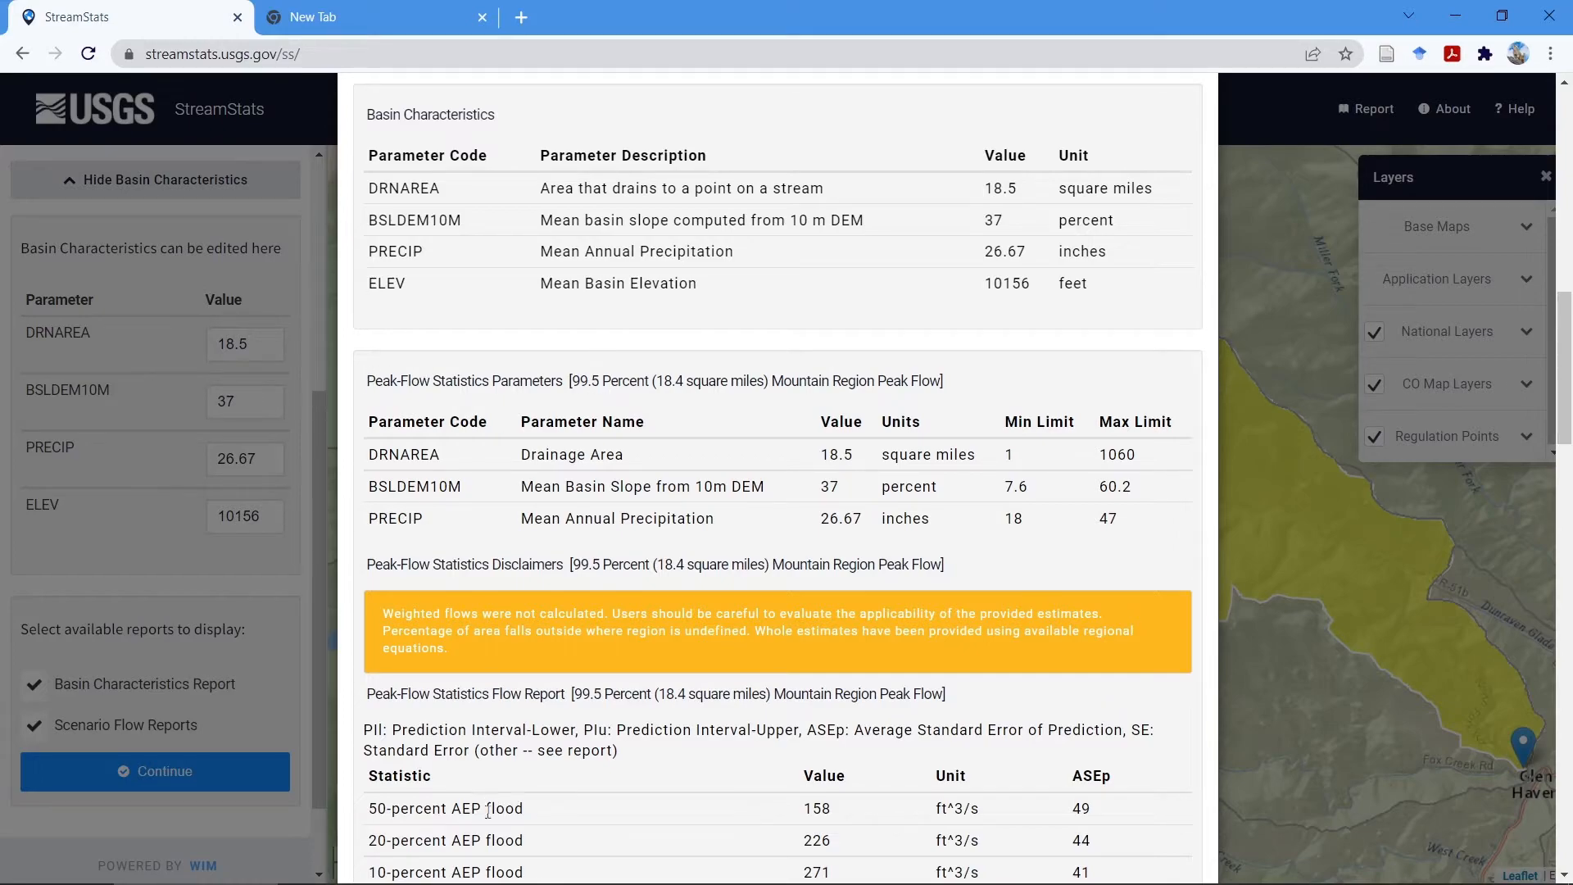
mouse_move(787, 878)
left_click_drag(569, 381, 964, 383)
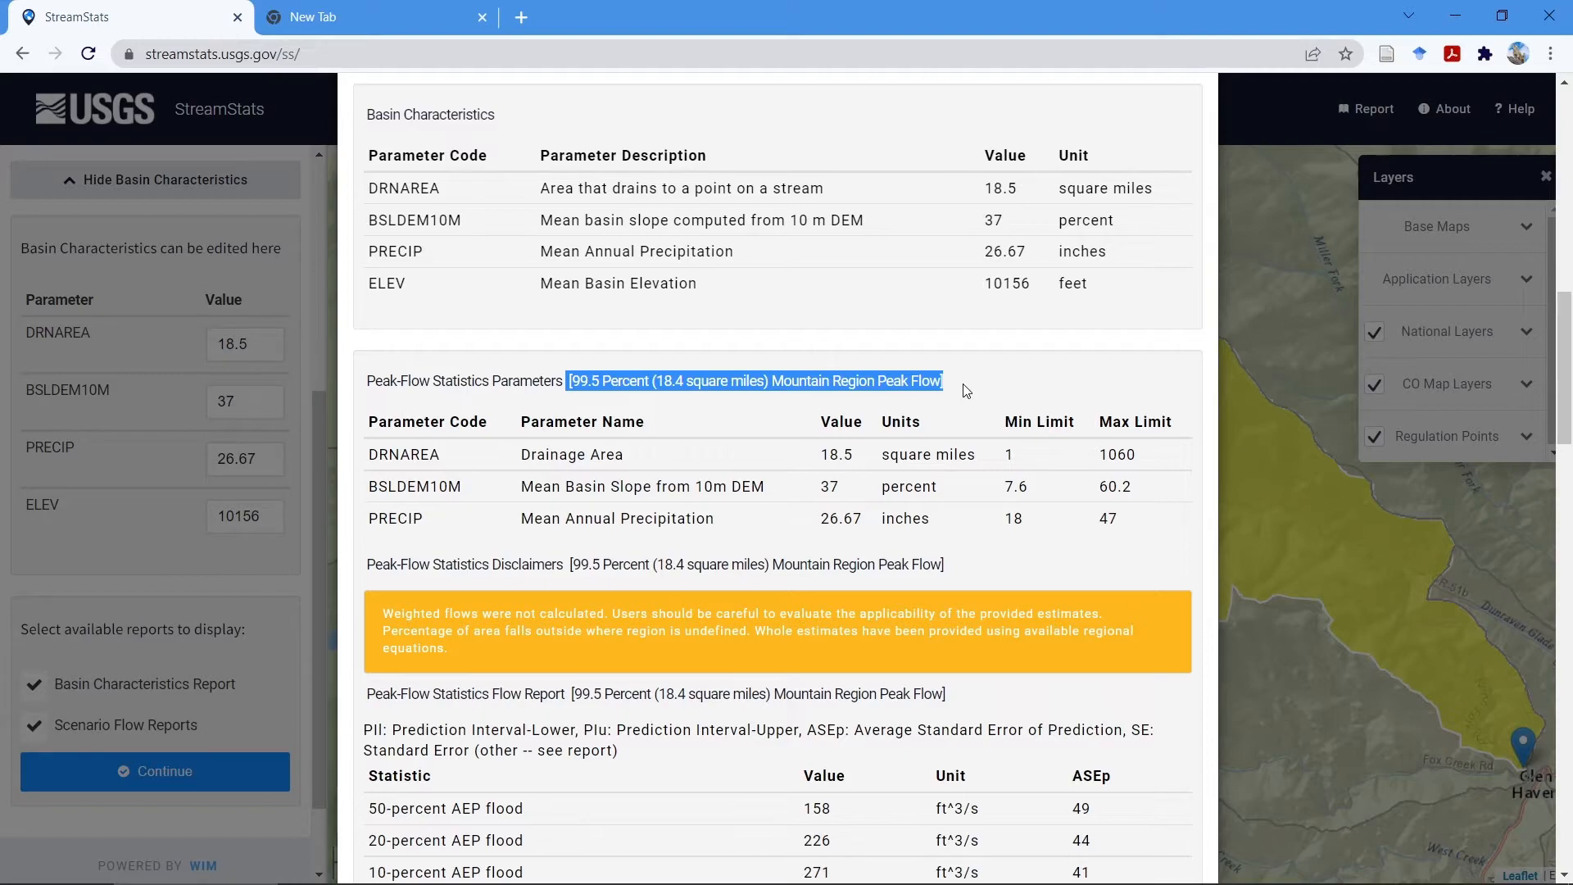
left_click(571, 385)
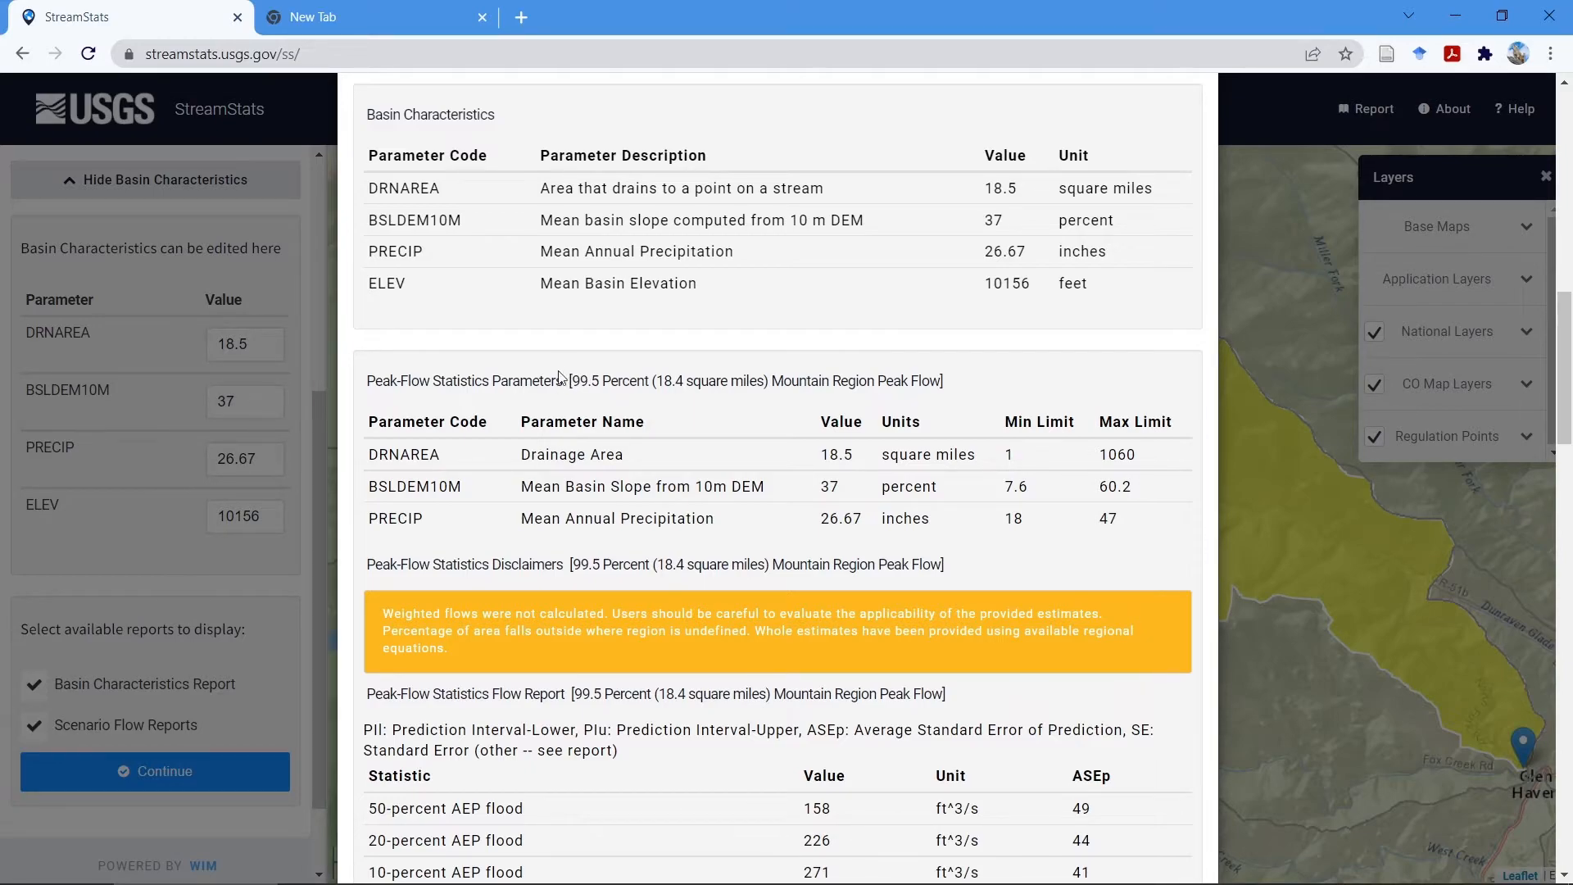
left_click_drag(563, 381, 933, 370)
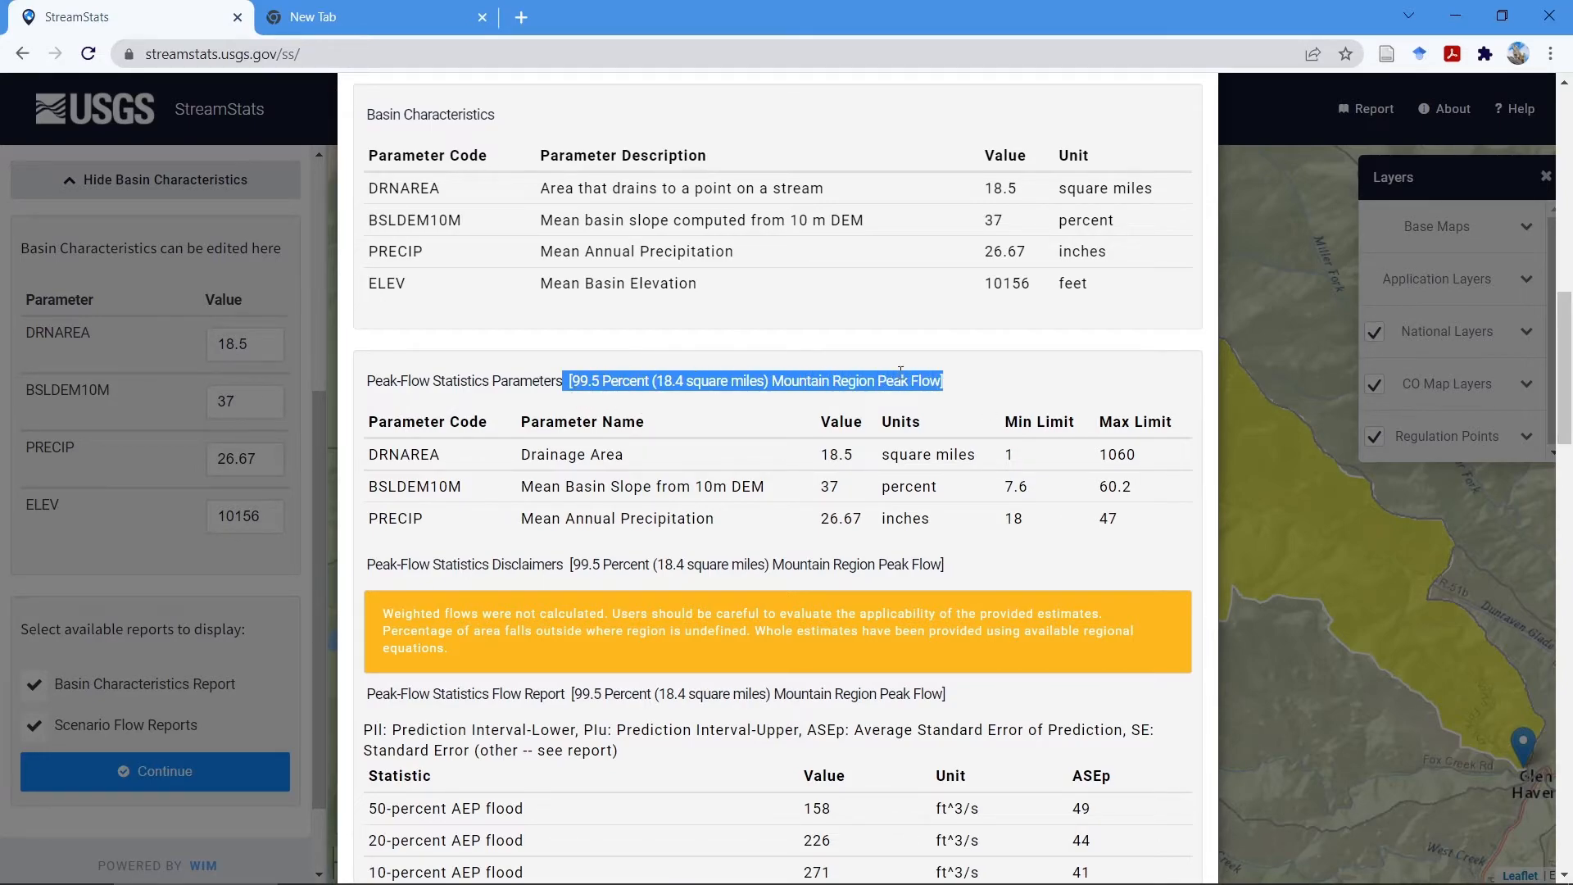
left_click(549, 360)
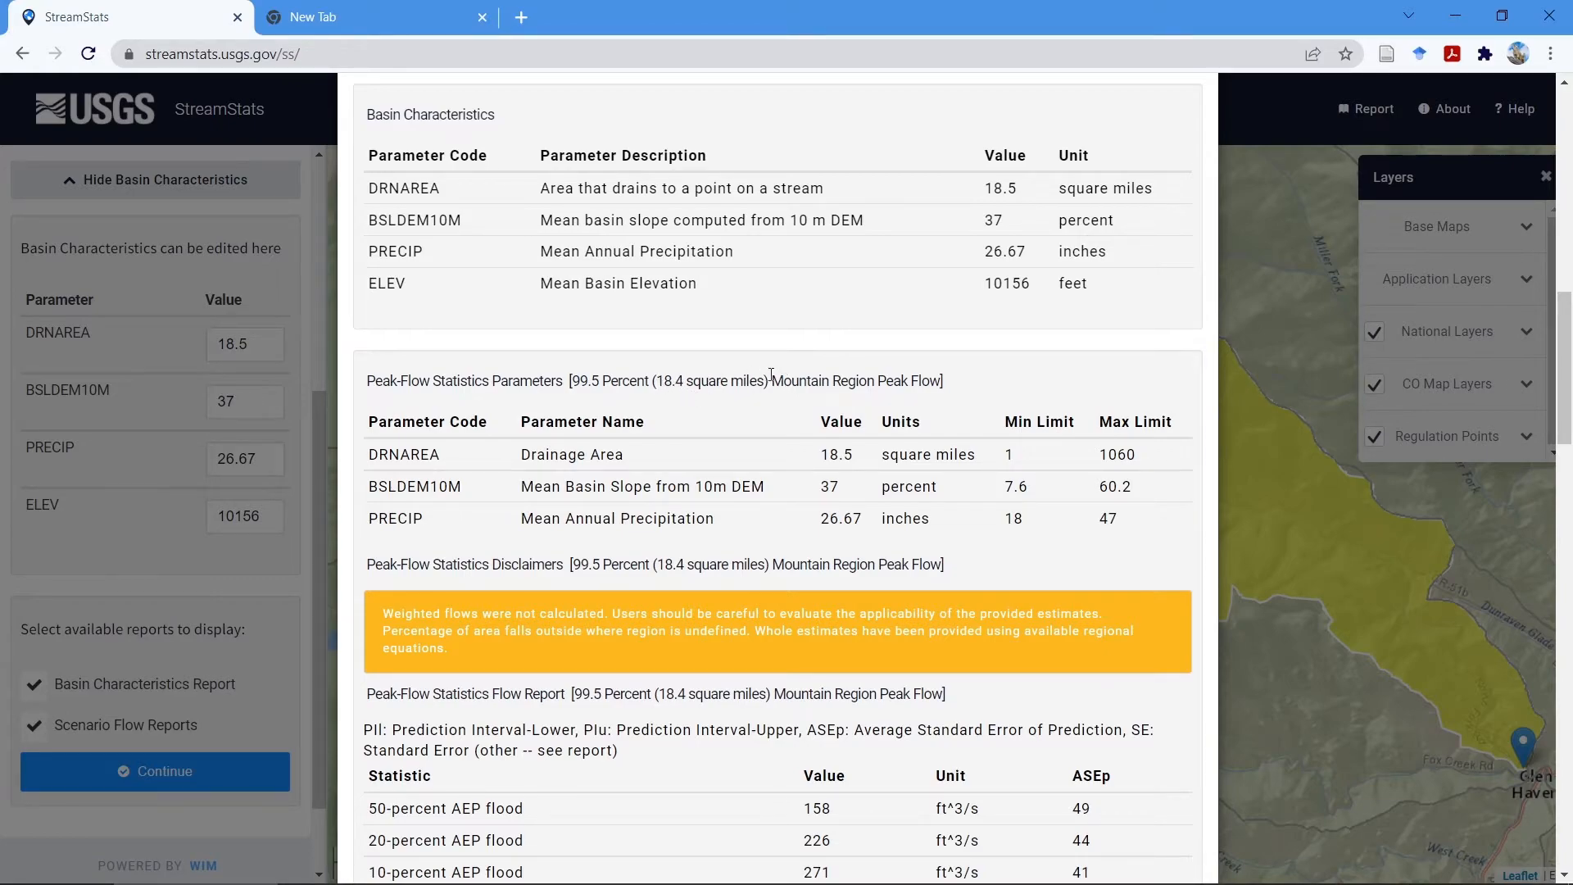
left_click_drag(776, 384, 947, 399)
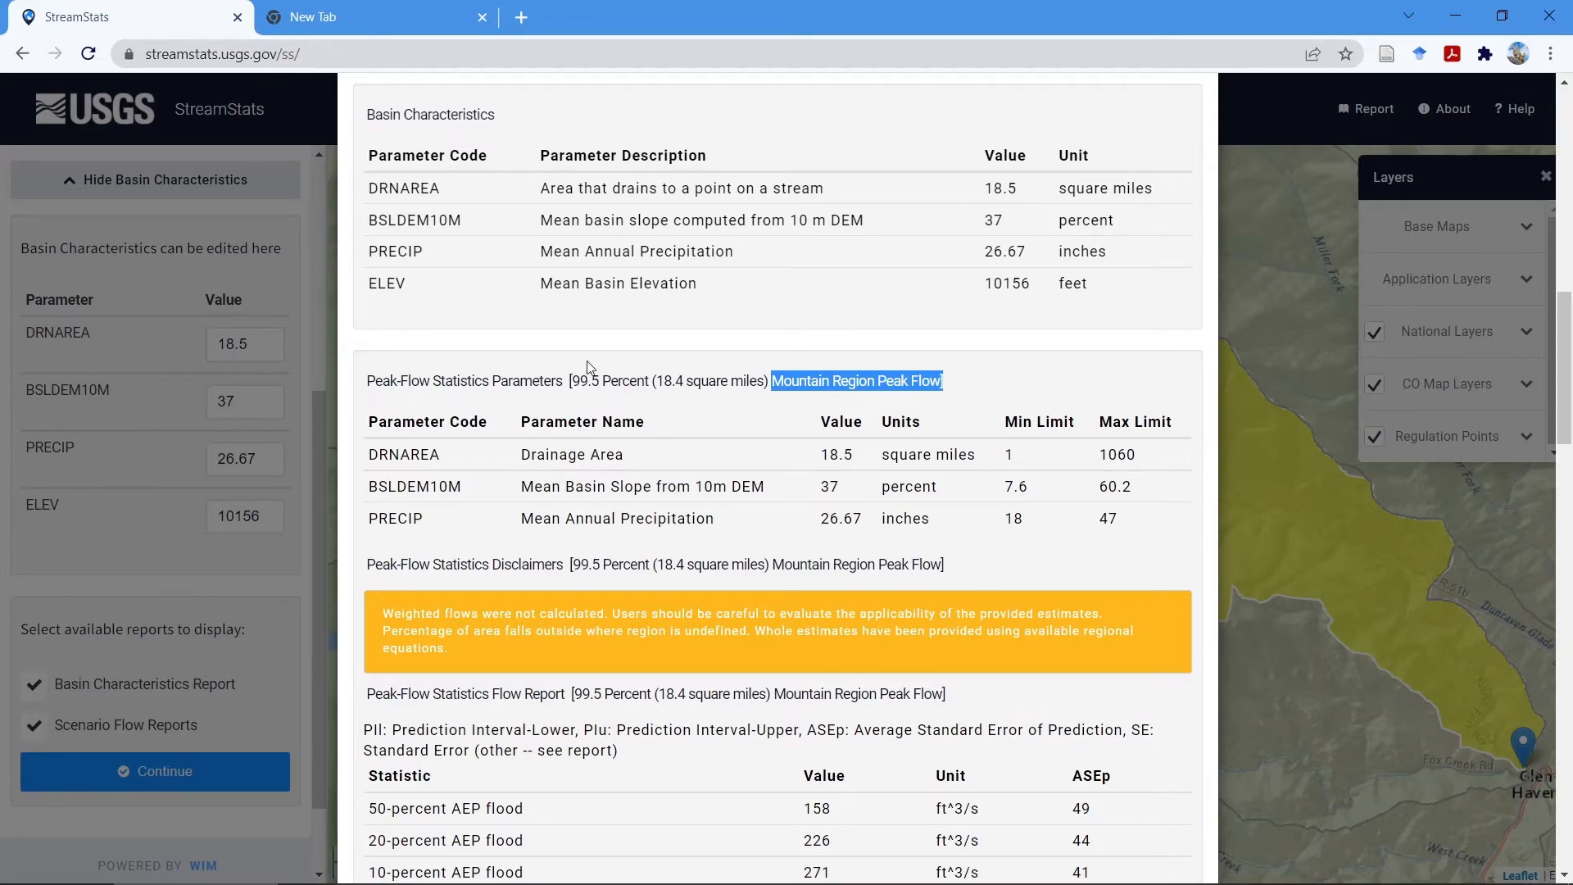
left_click_drag(572, 380, 652, 383)
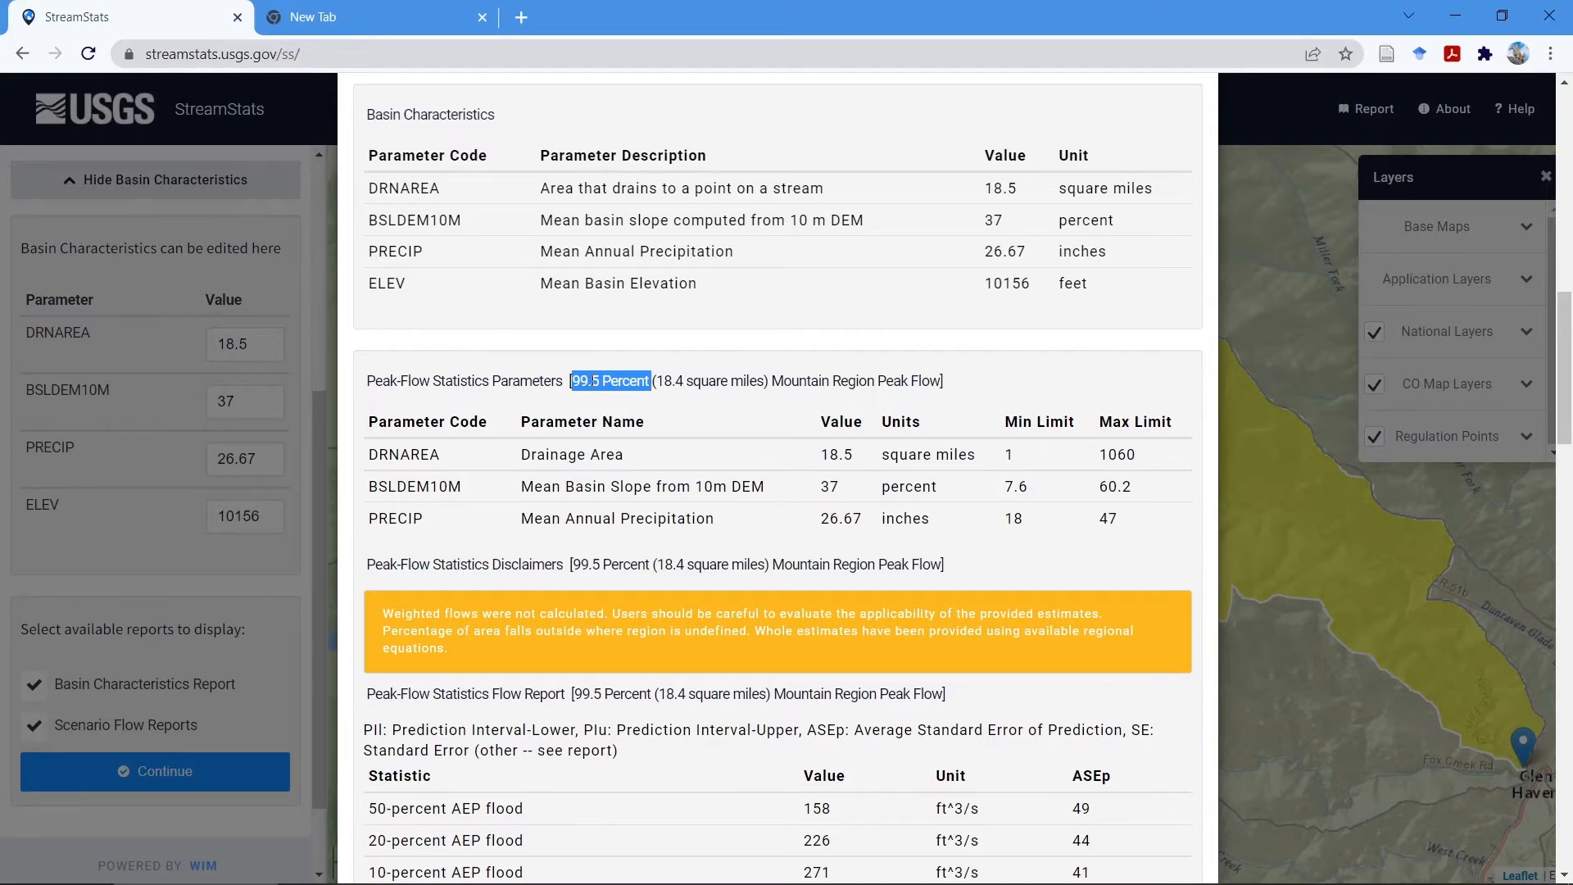
Download the report in CSV format to the Desktop as data.csv, and close the report
scroll(776, 475, "down", 1)
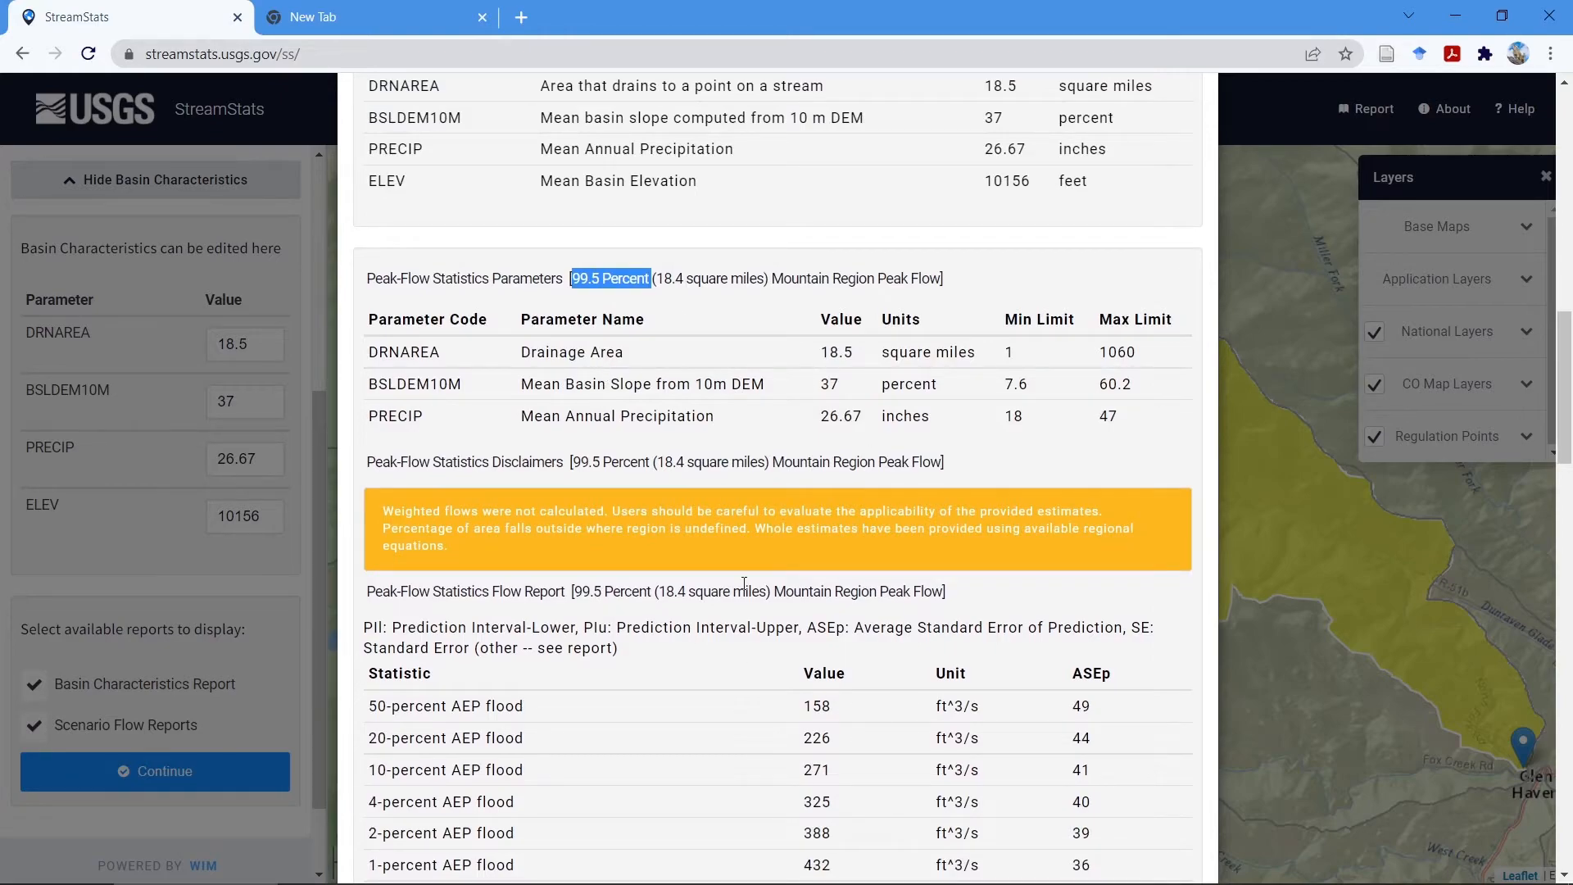
scroll(743, 583, "down", 13)
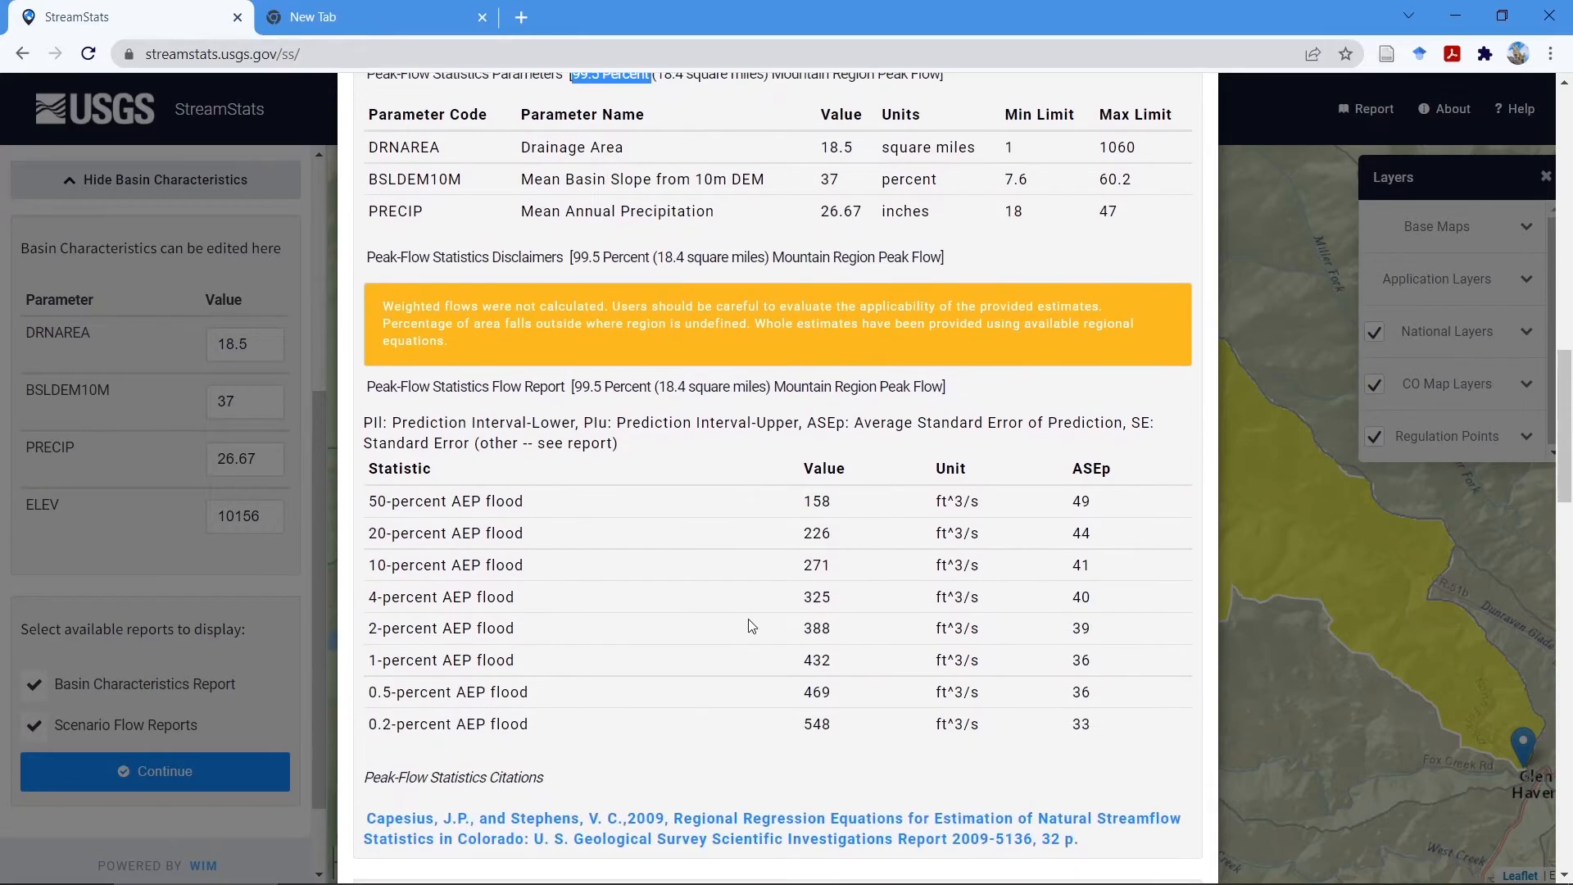
scroll(771, 616, "down", 9)
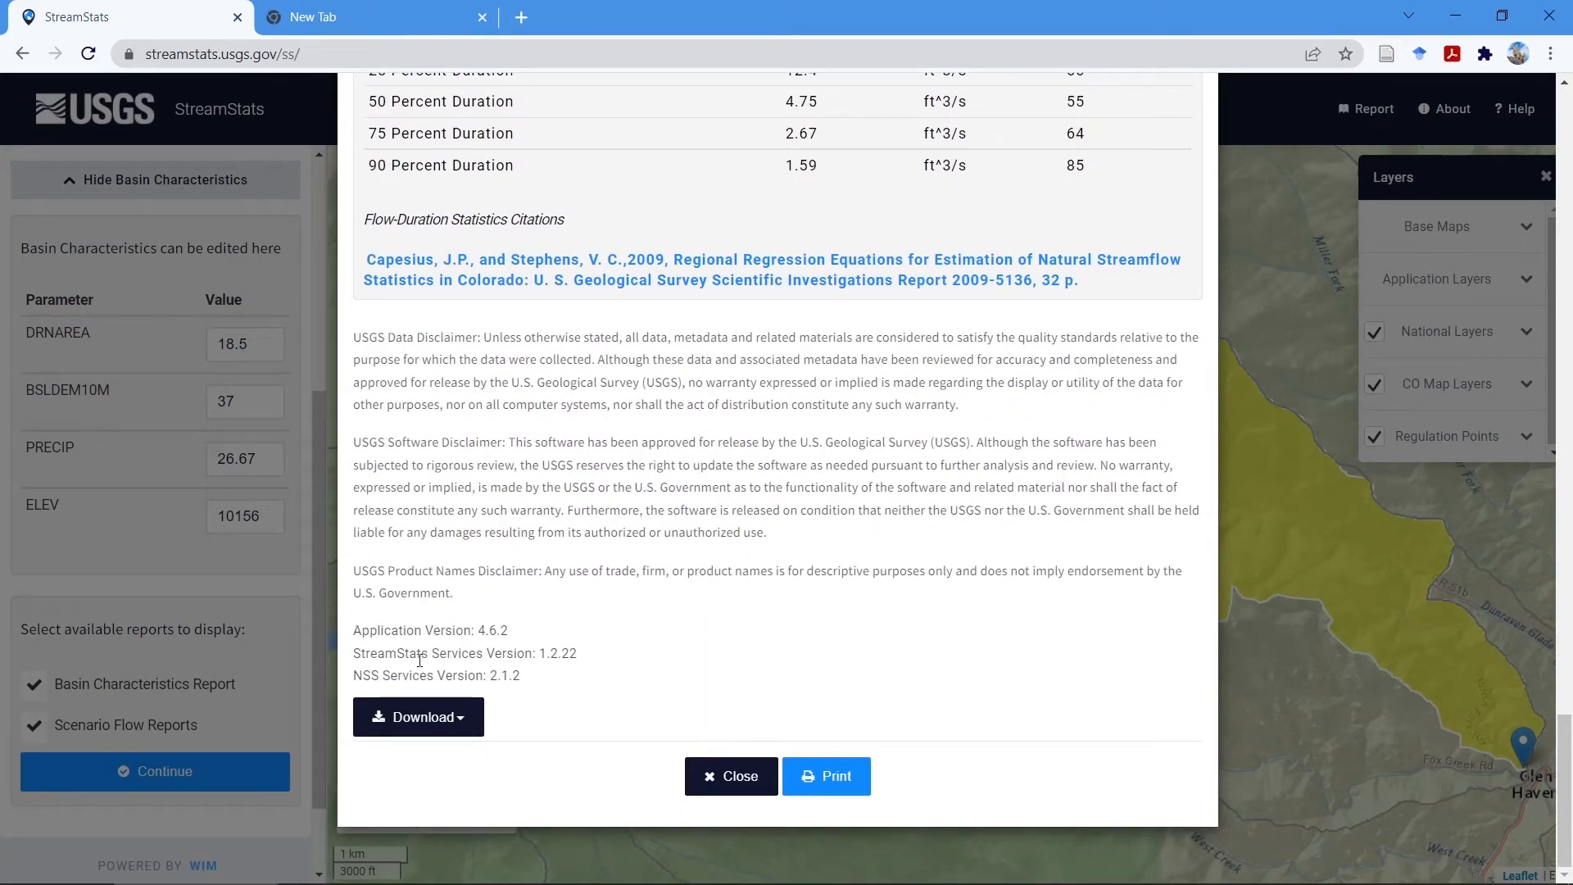
left_click(462, 724)
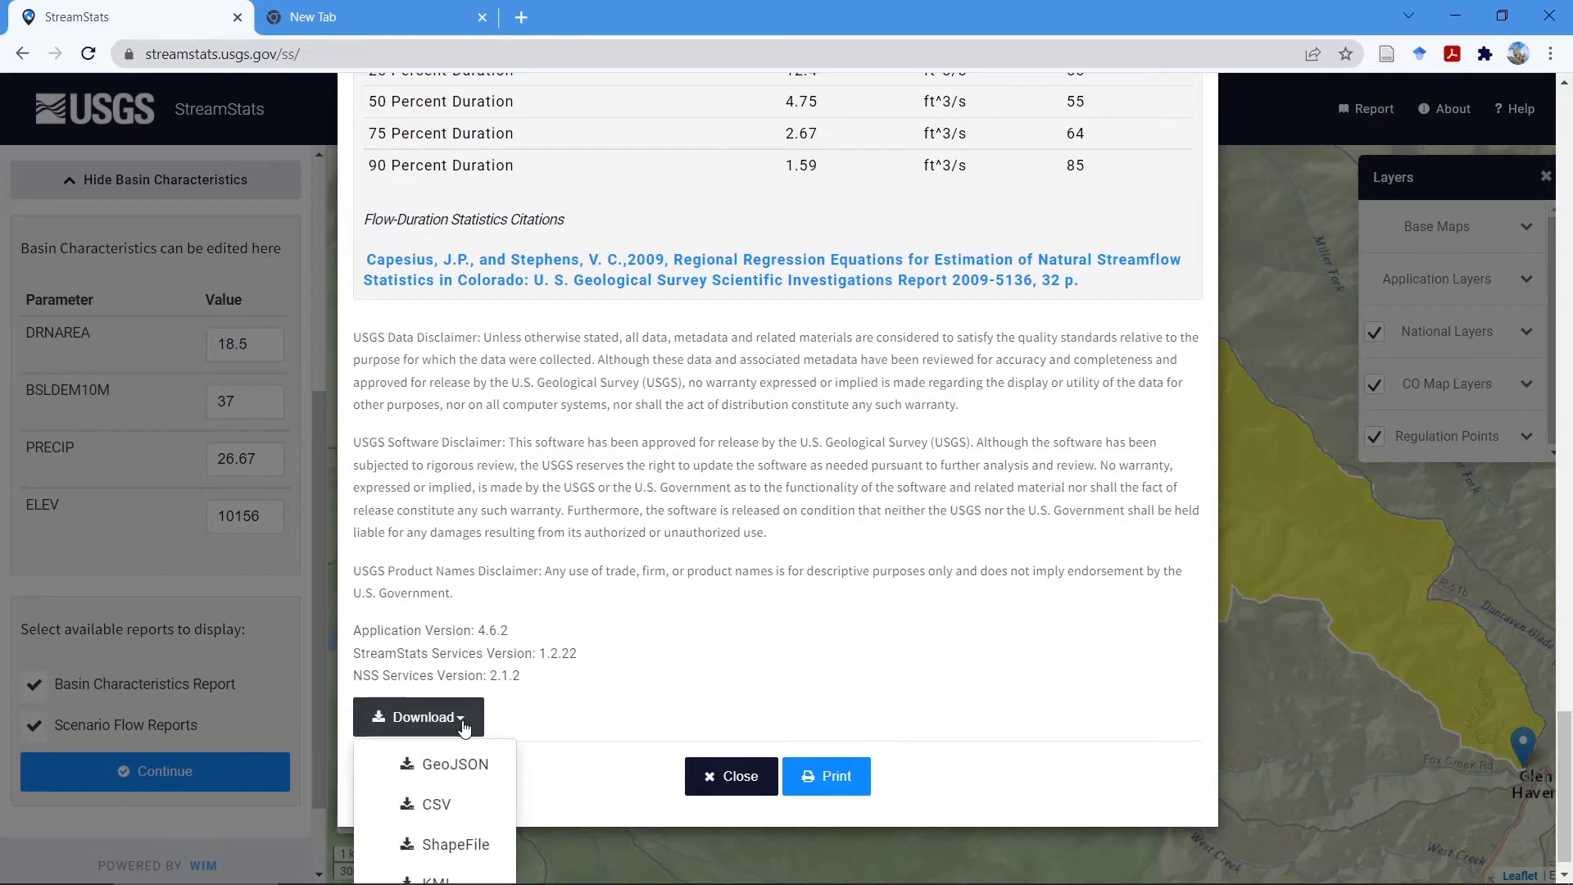
left_click(450, 806)
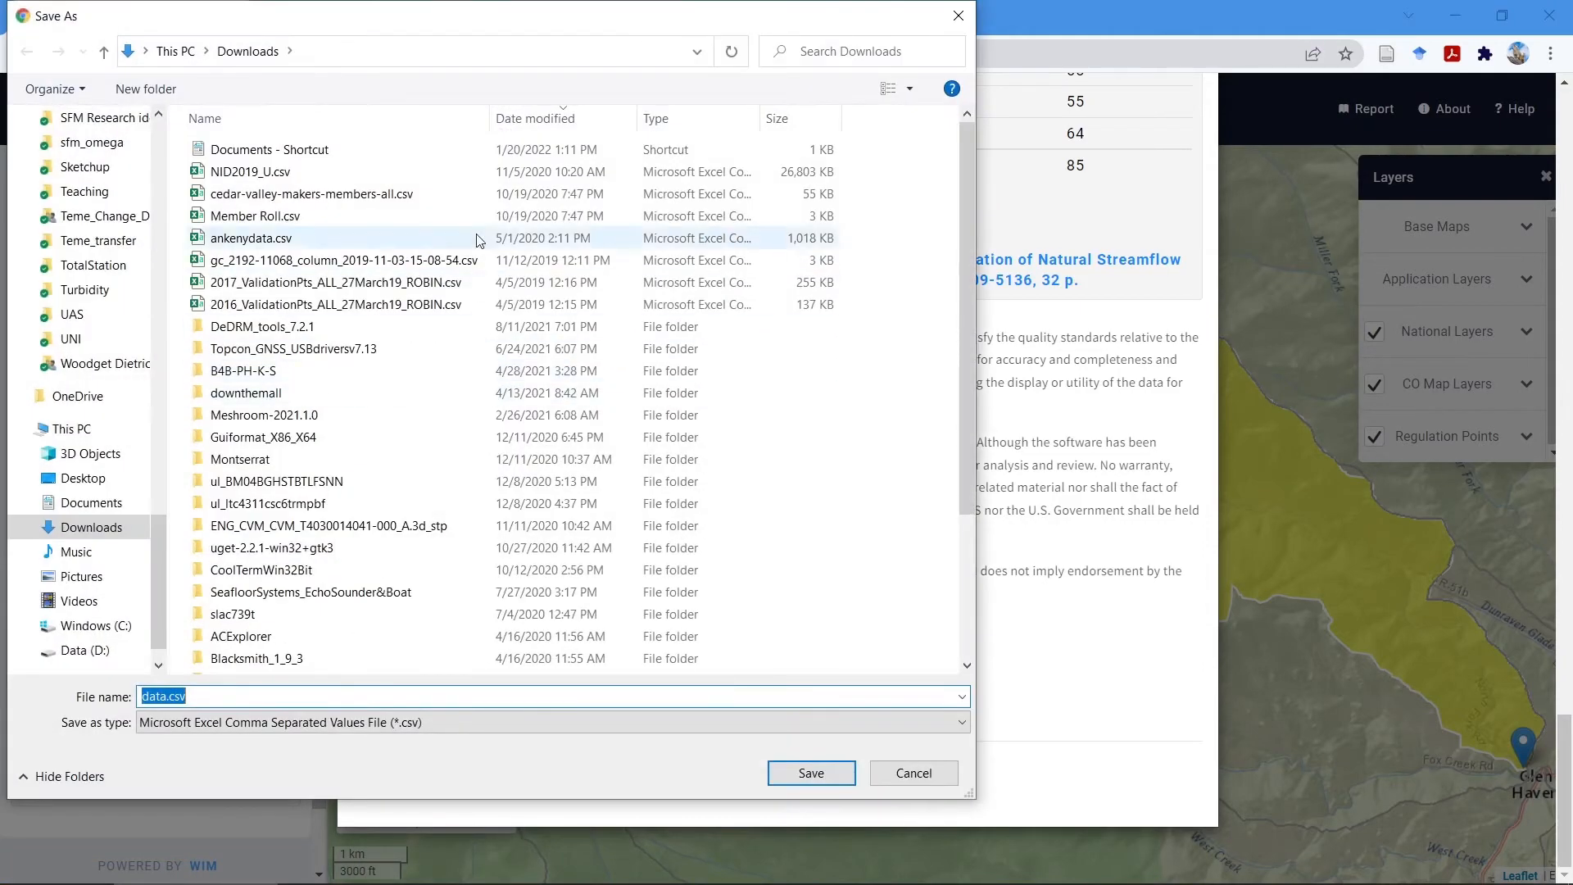
left_click(119, 478)
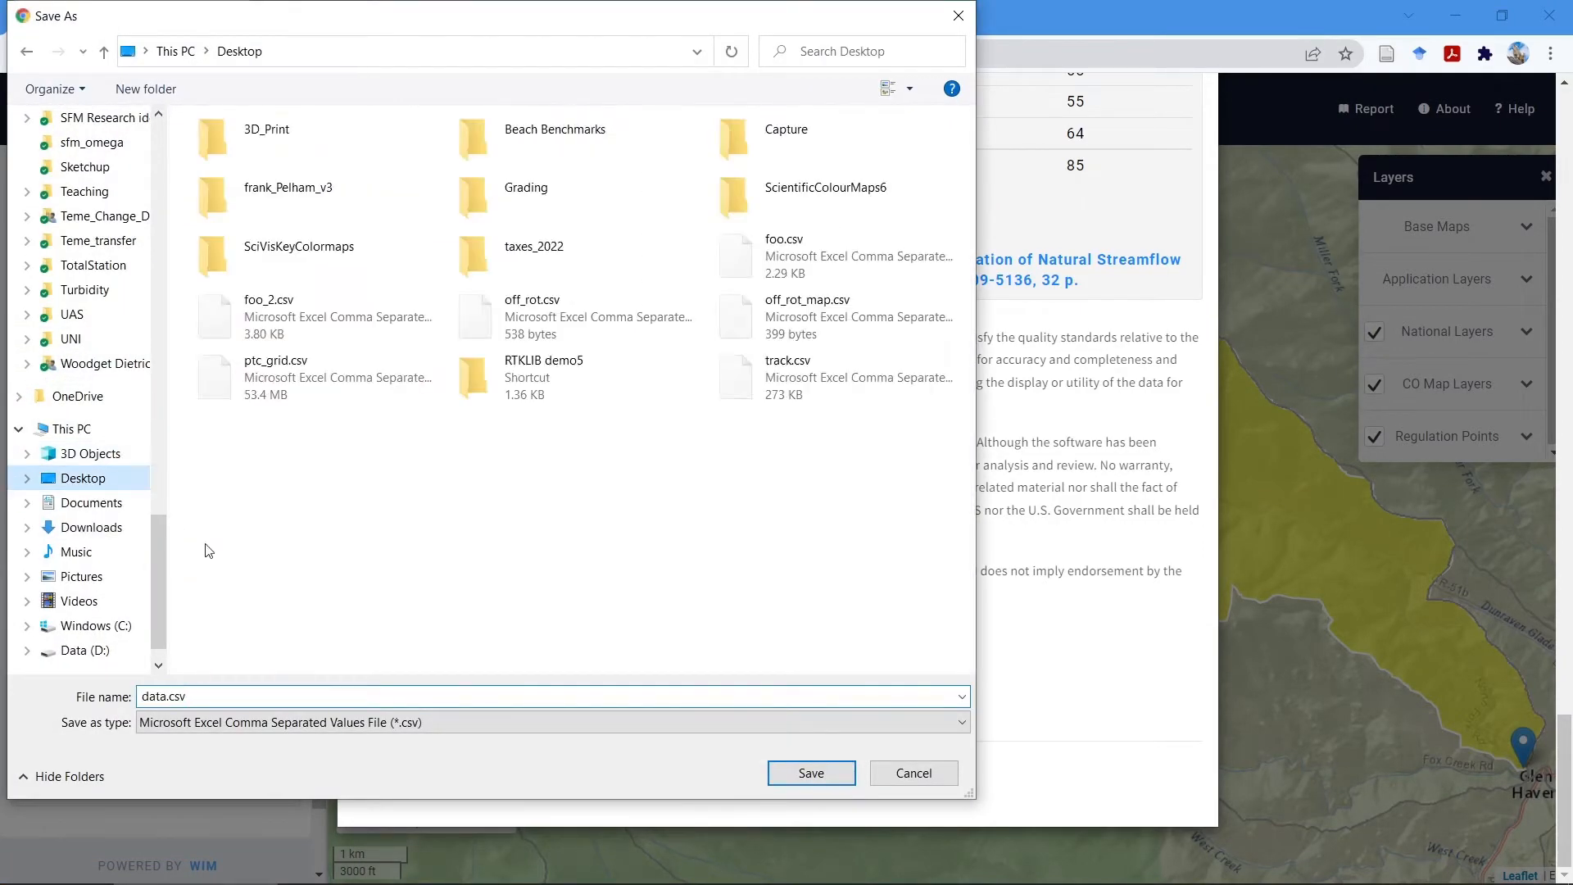
left_click(811, 782)
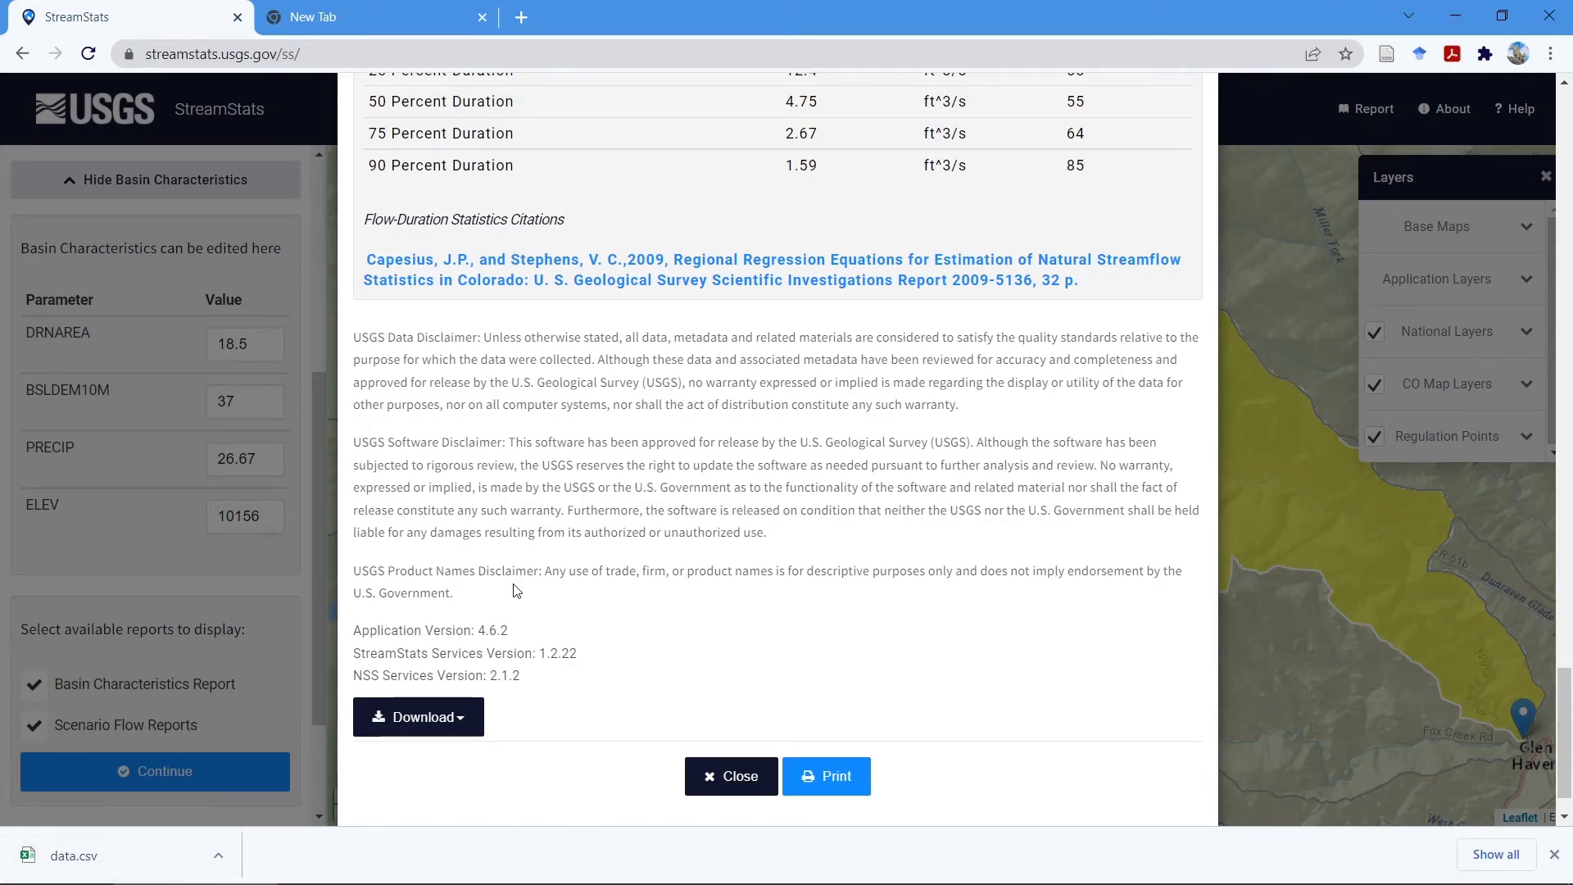
left_click(728, 777)
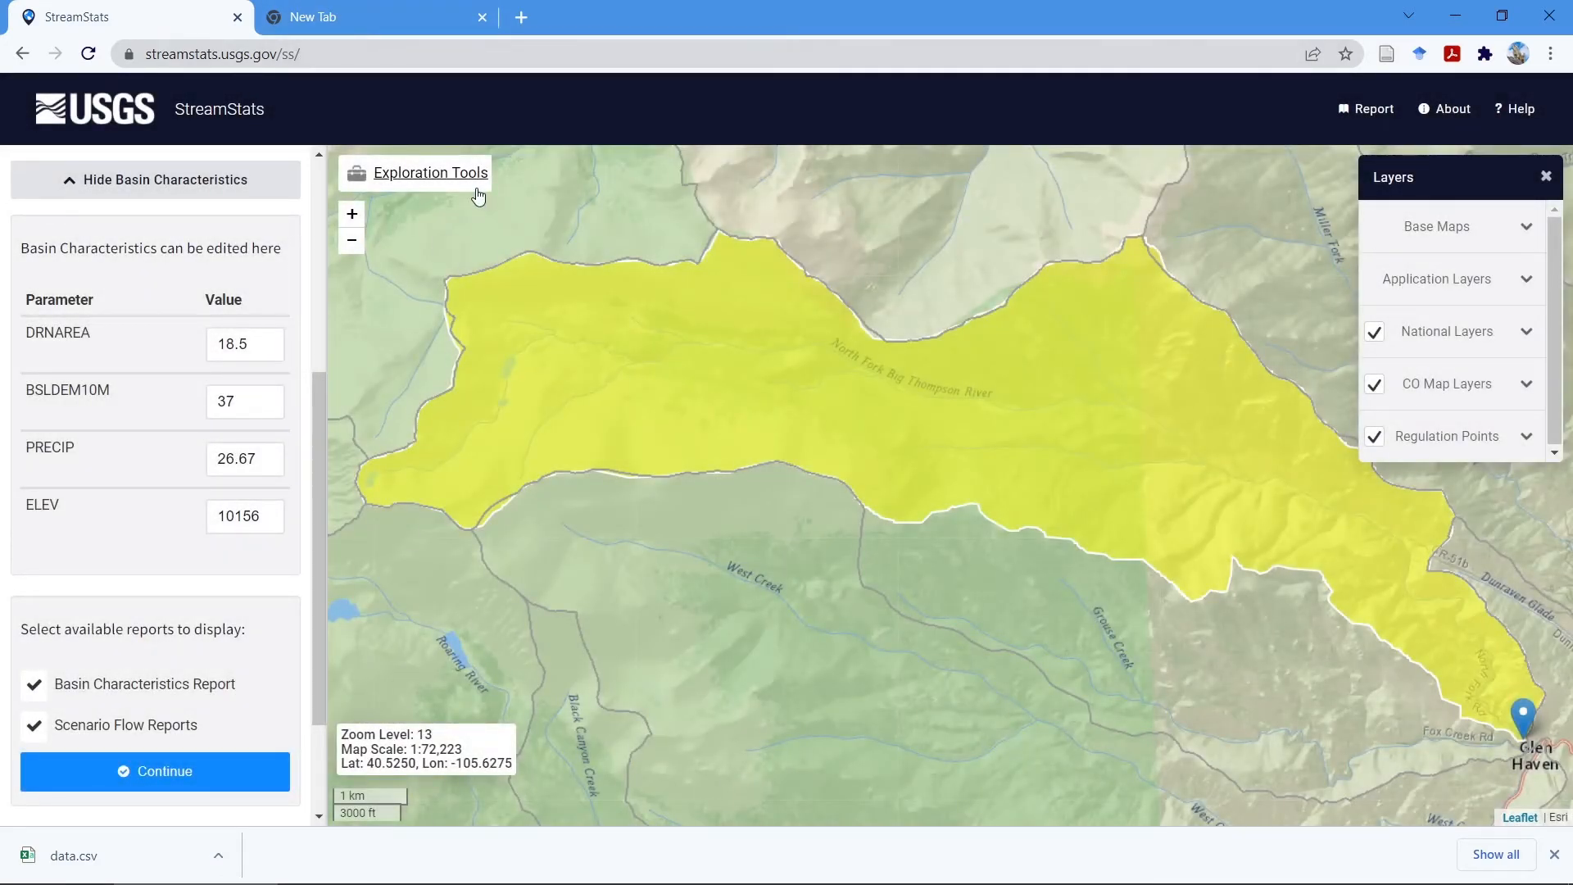
Switch to File Explorer and open the Desktop folder containing the downloaded data.csv
left_click(266, 57)
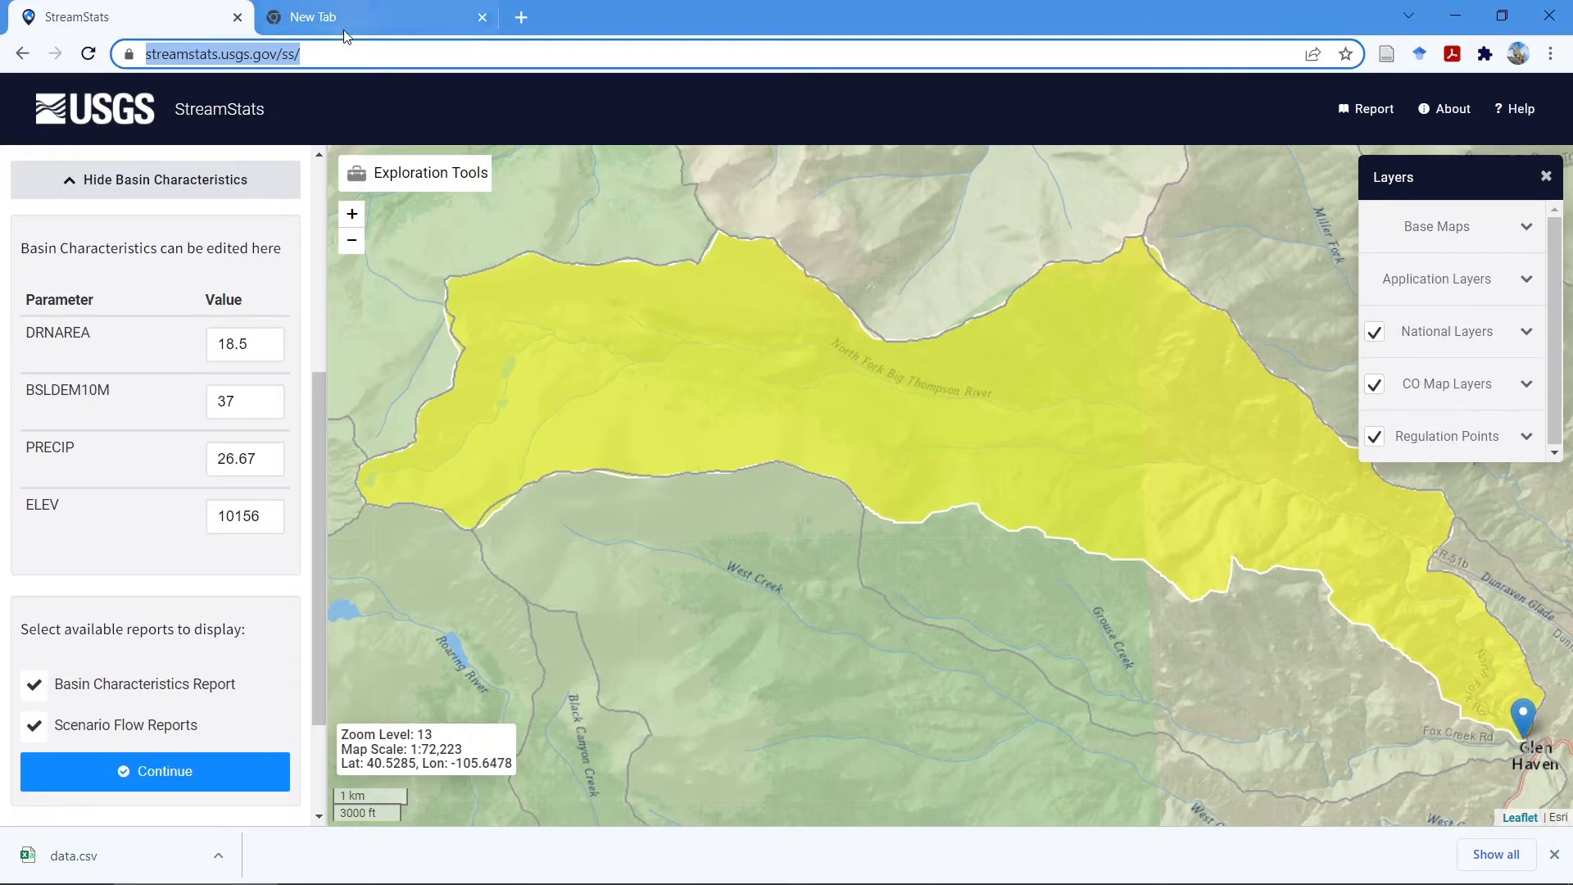
mouse_move(283, 881)
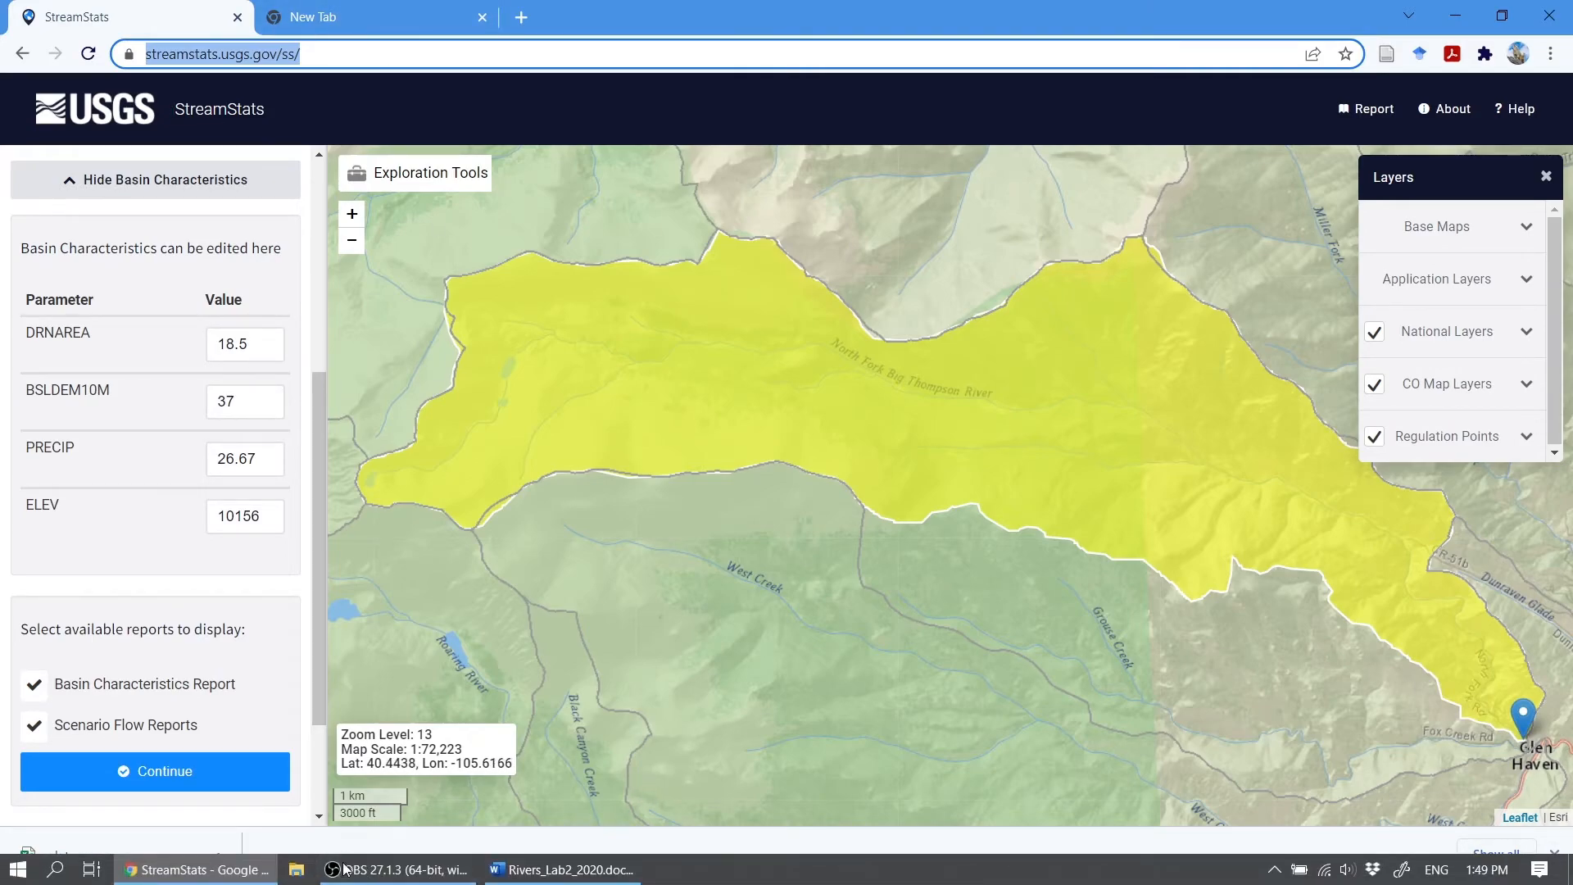
left_click(293, 878)
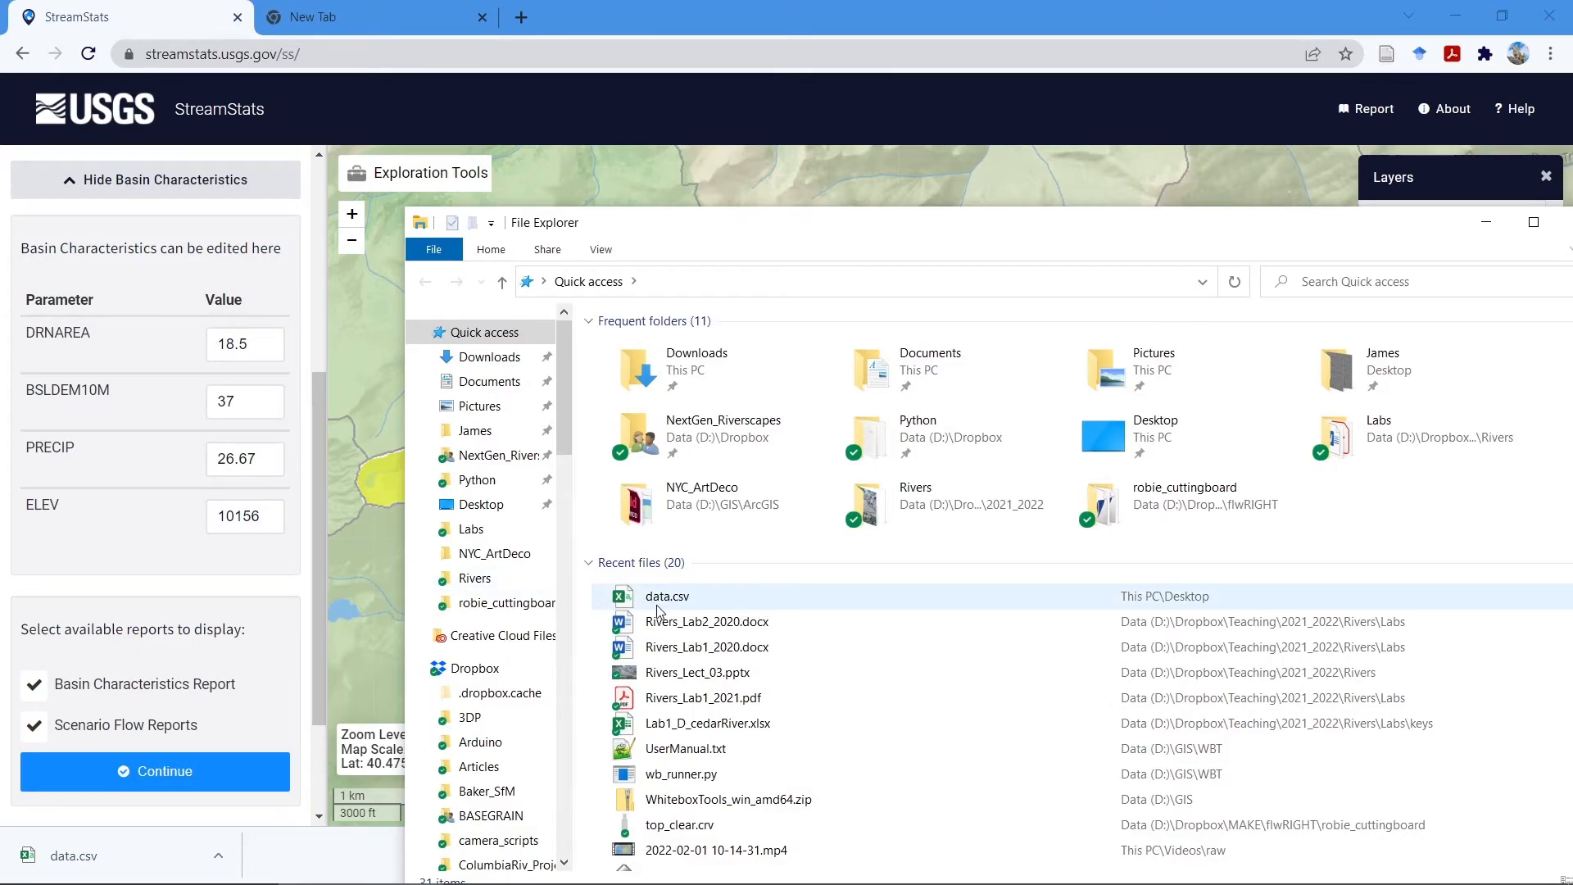
left_click(658, 605)
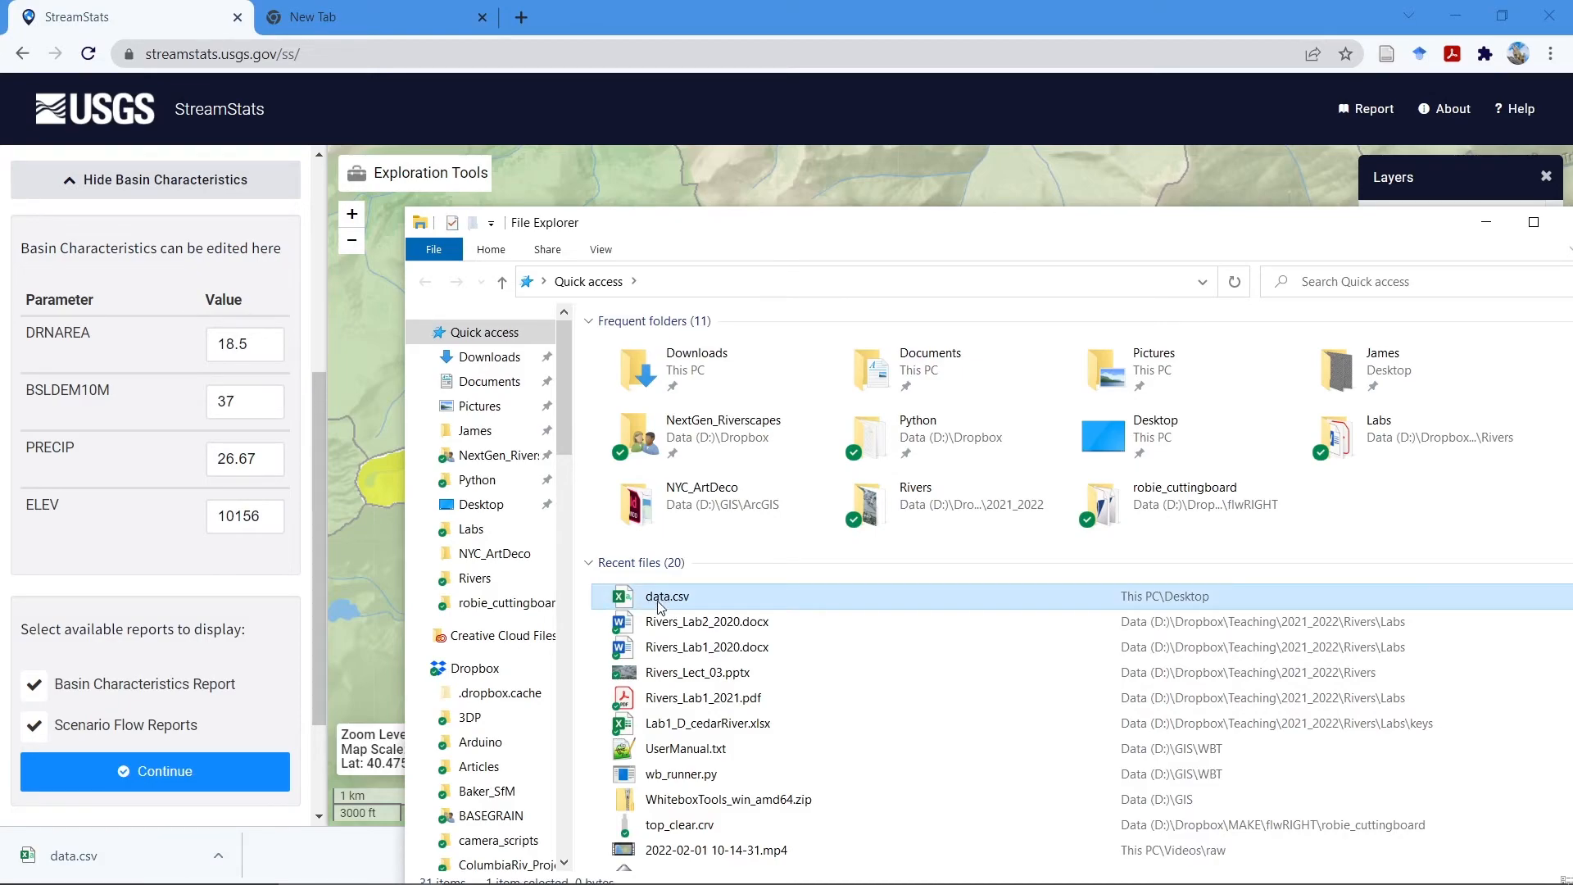
right_click(659, 605)
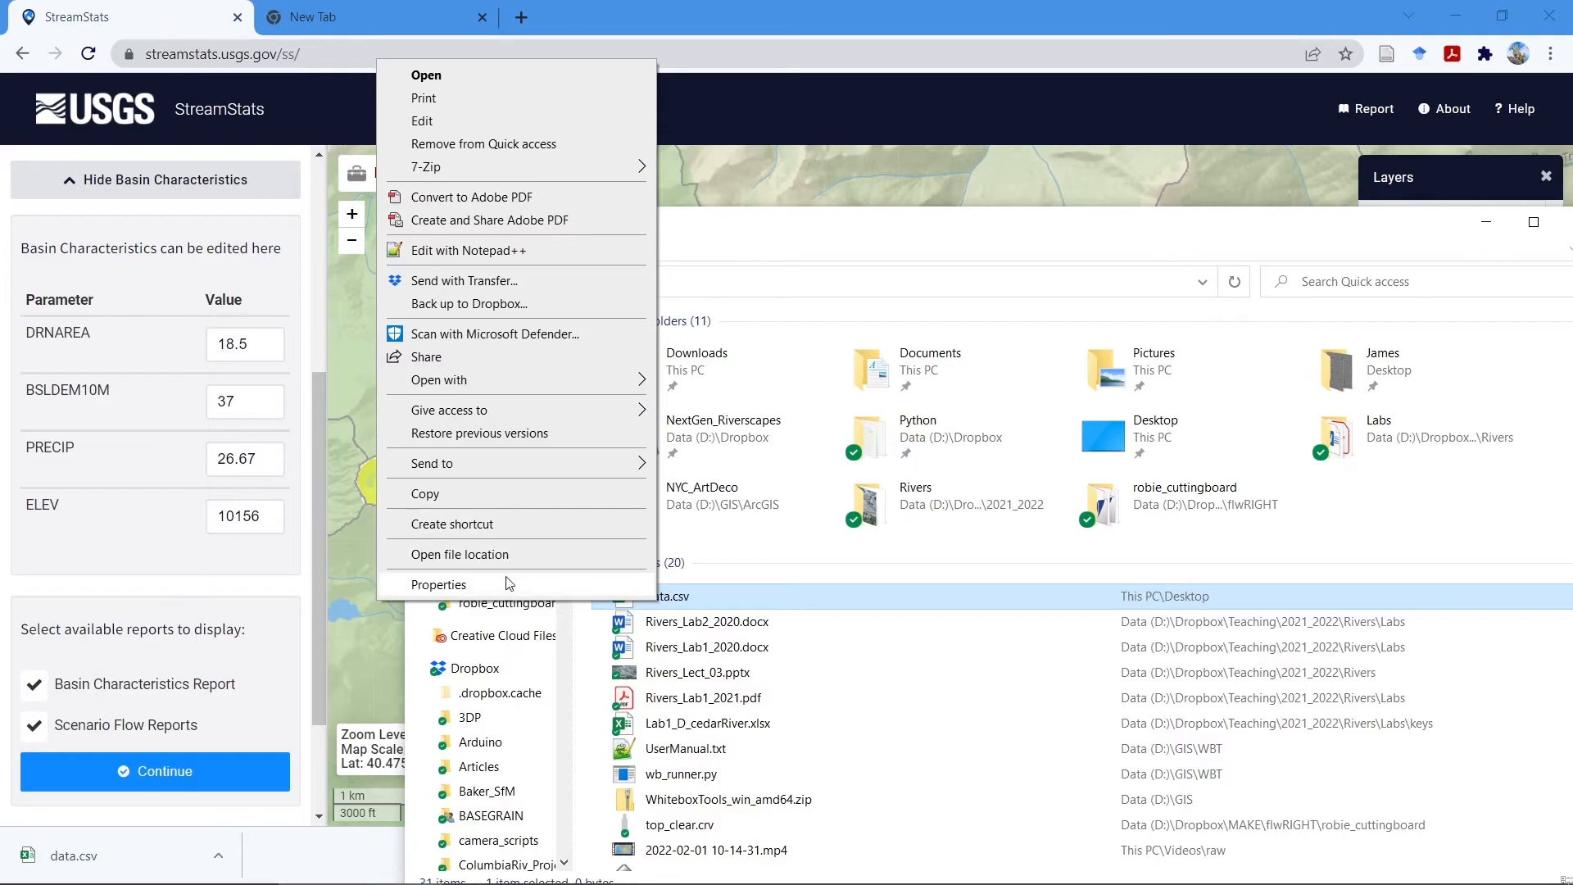
left_click(513, 554)
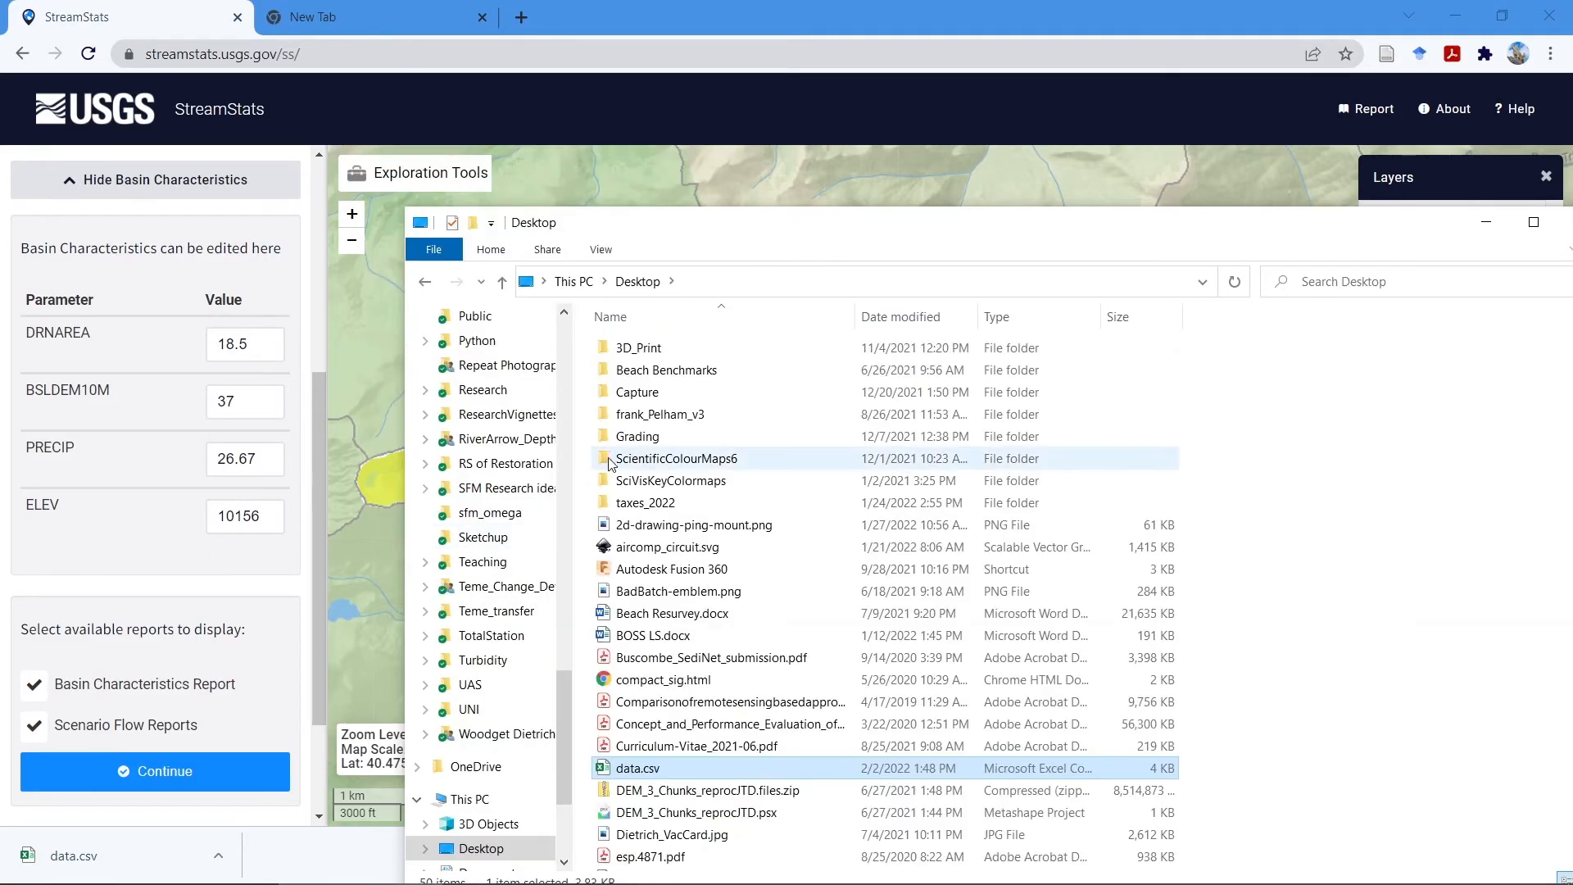
Rename data.csv on the Desktop as NFBigthomp_GlenHaven.csv and locate it in the file list
right_click(662, 763)
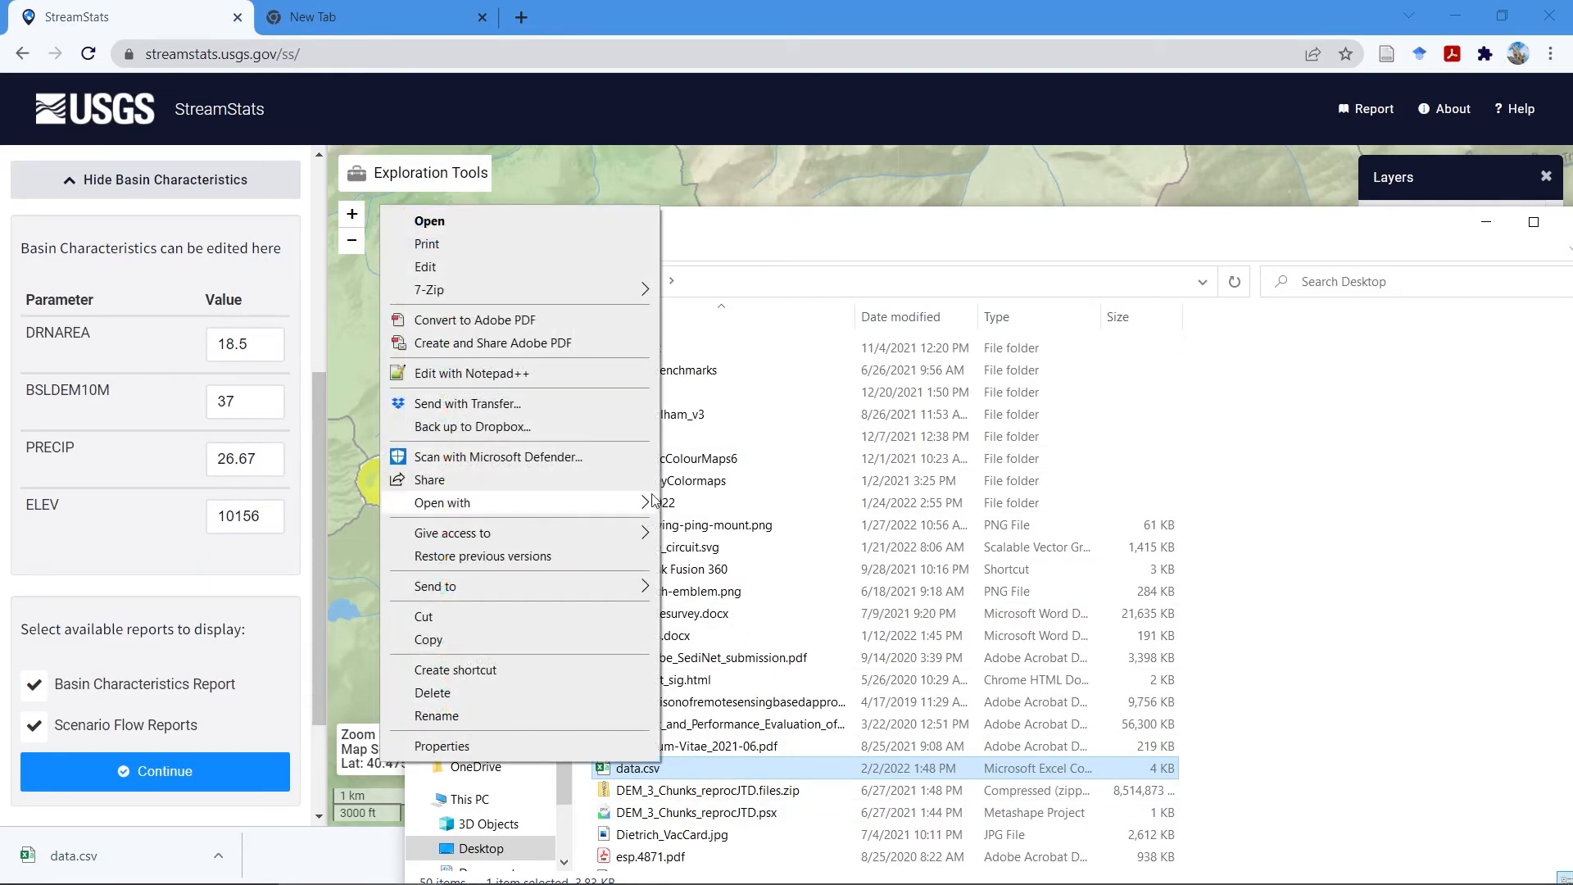
left_click(524, 714)
type("NFBig Thomp")
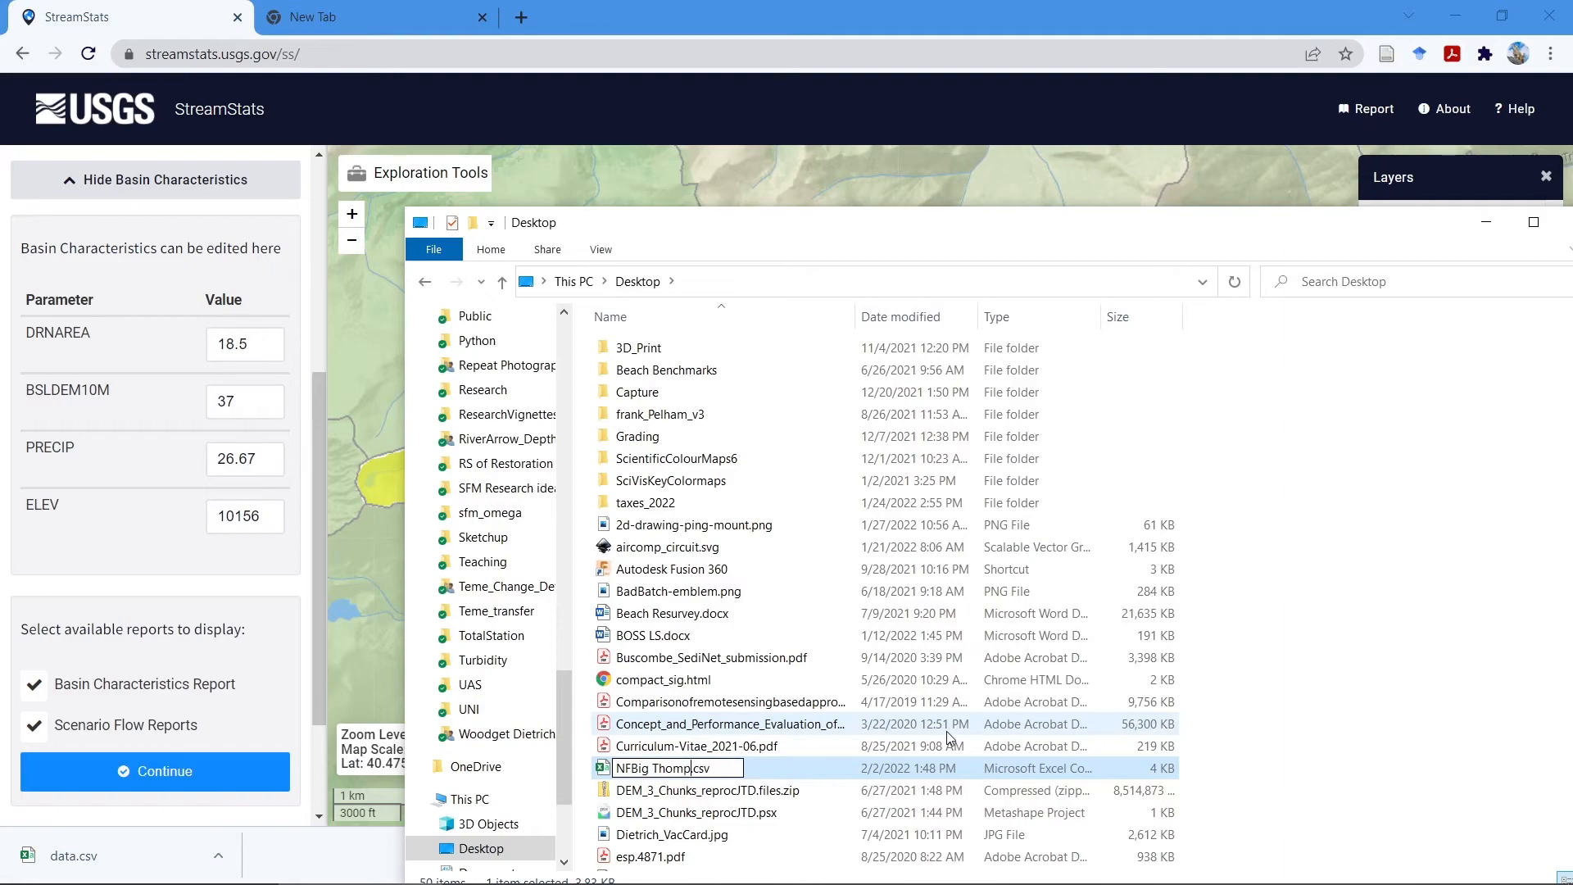
key("BackSpace")
type("nHaven")
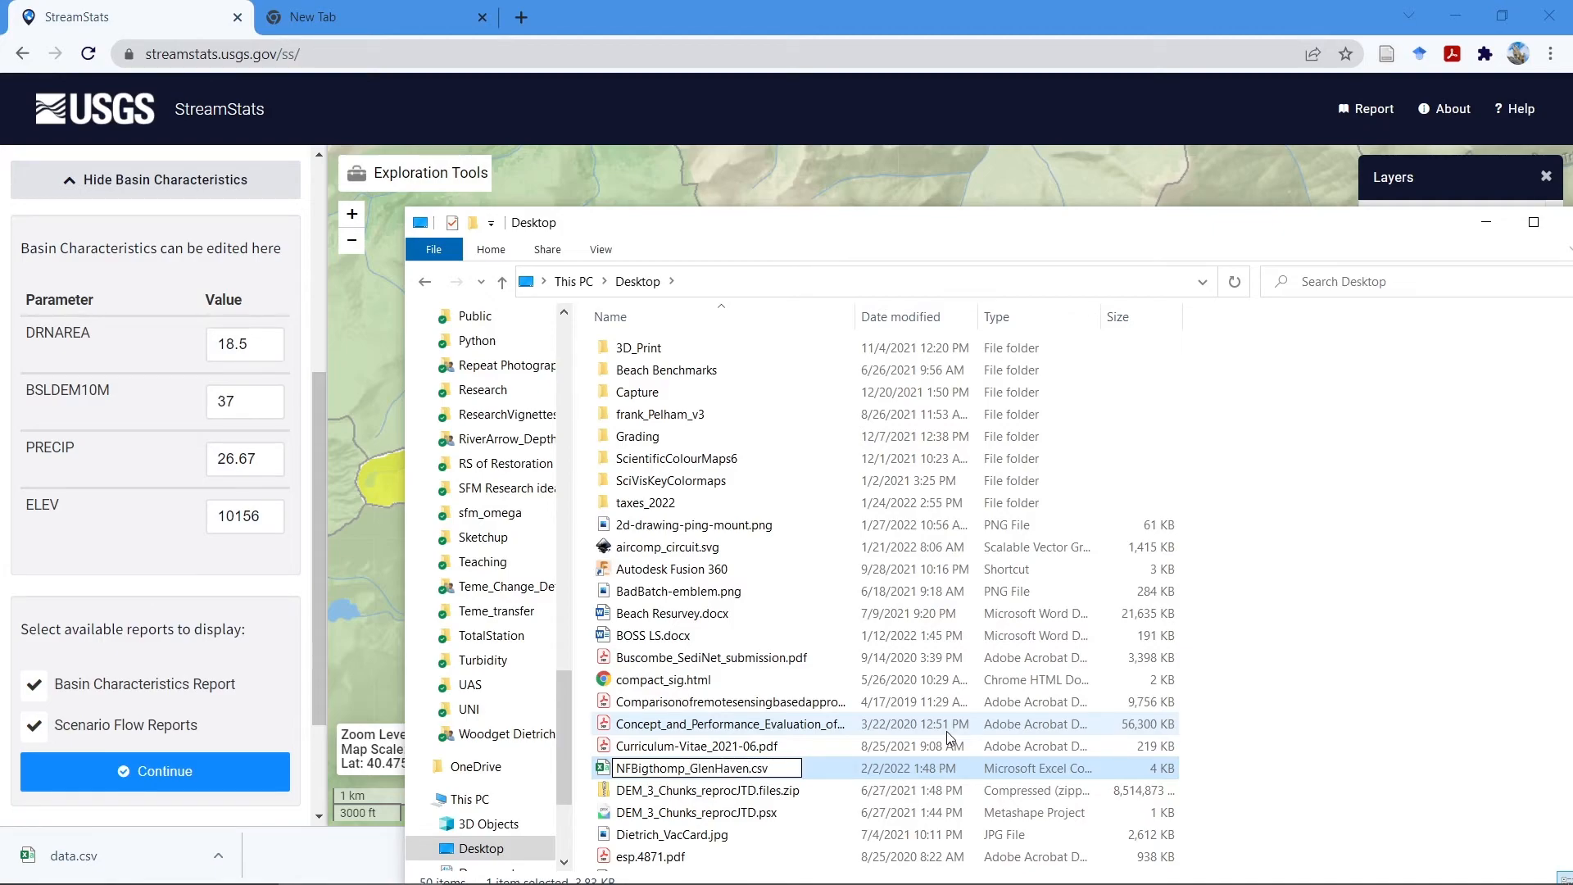
key("Return")
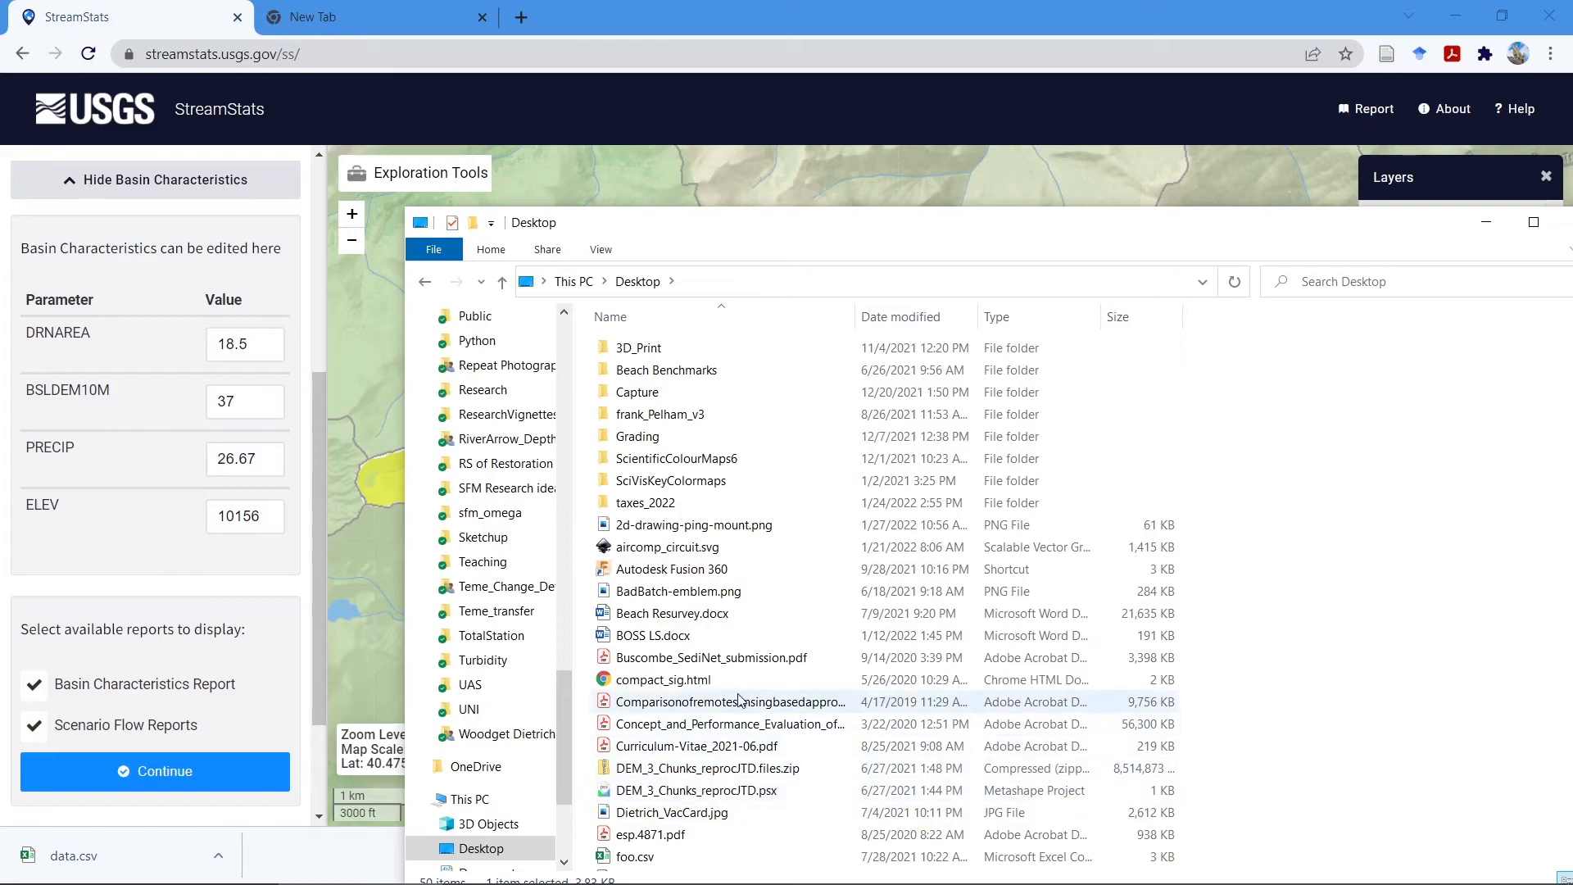
scroll(741, 700, "down", 5)
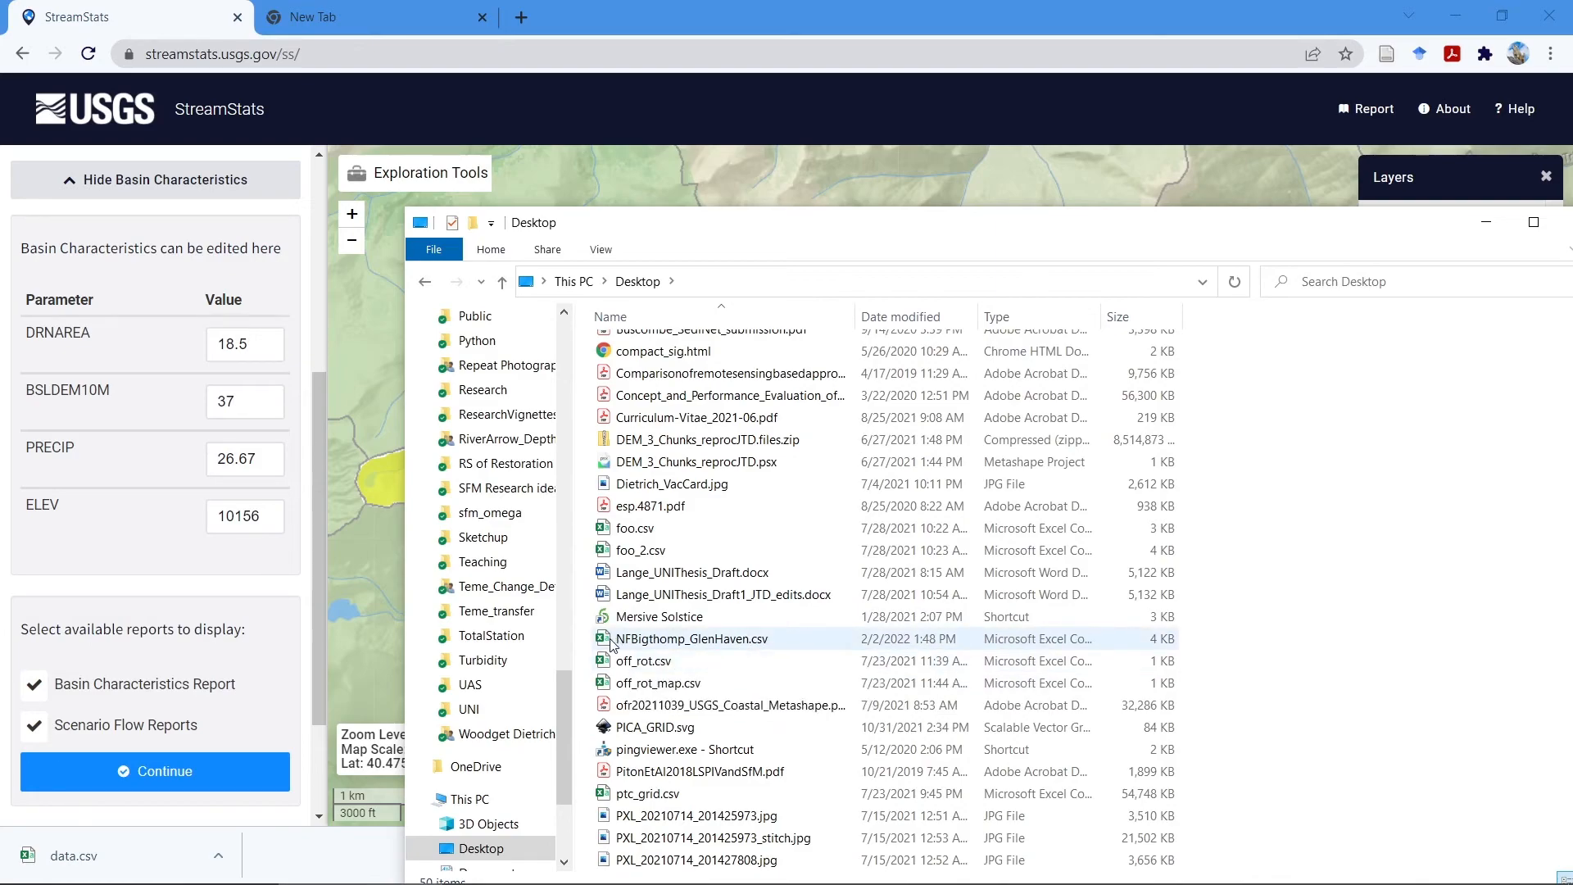
scroll(639, 639, "up", 1)
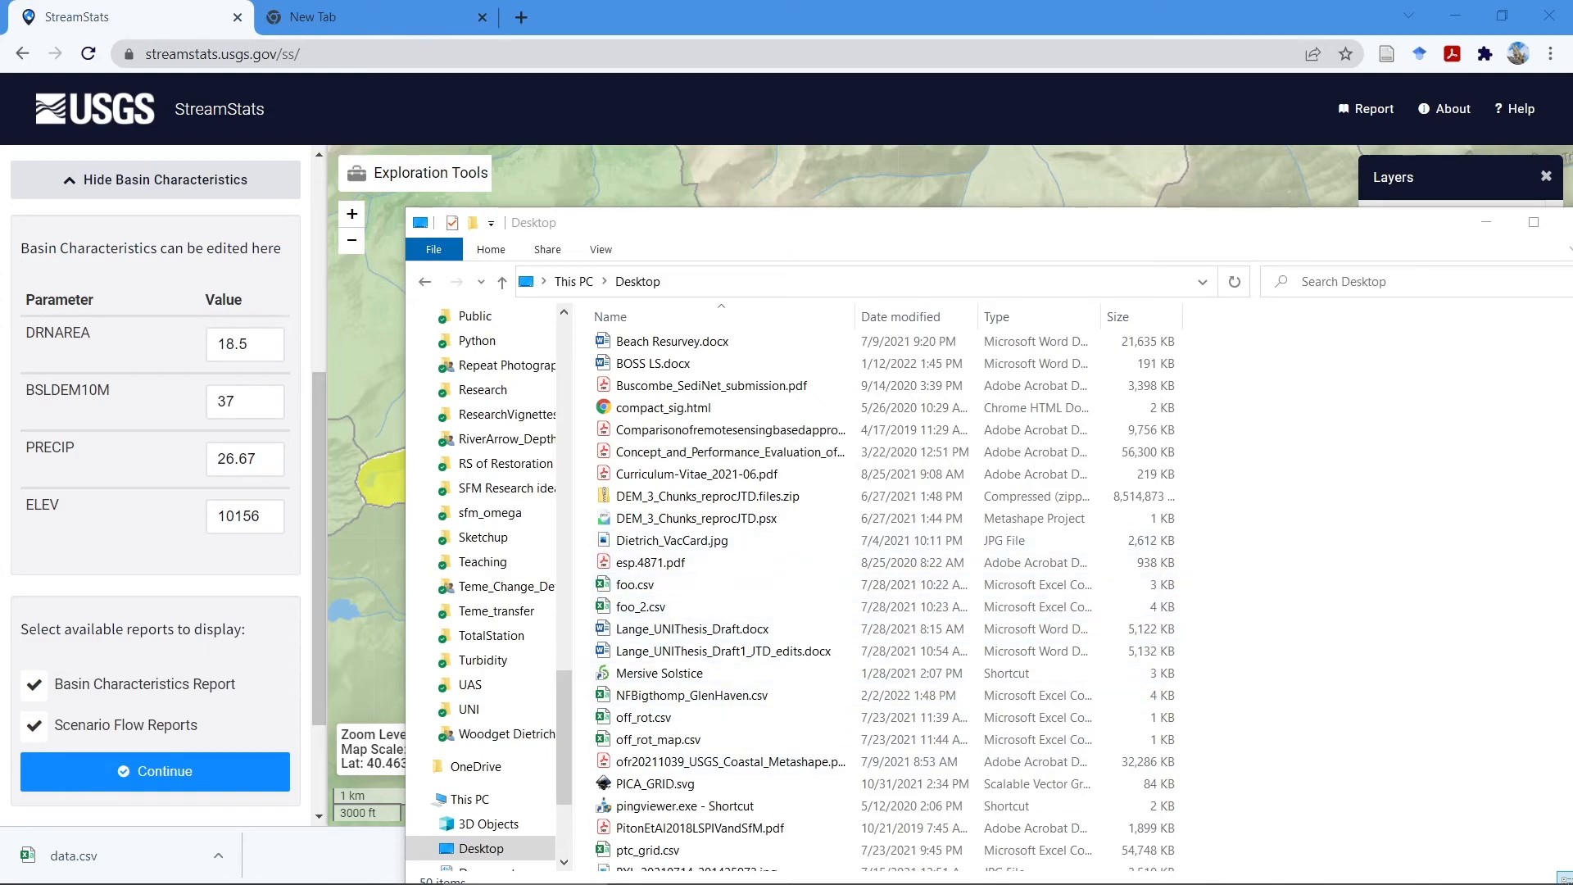
Launch Excel and browse to the Desktop folder for a file to open
key("super")
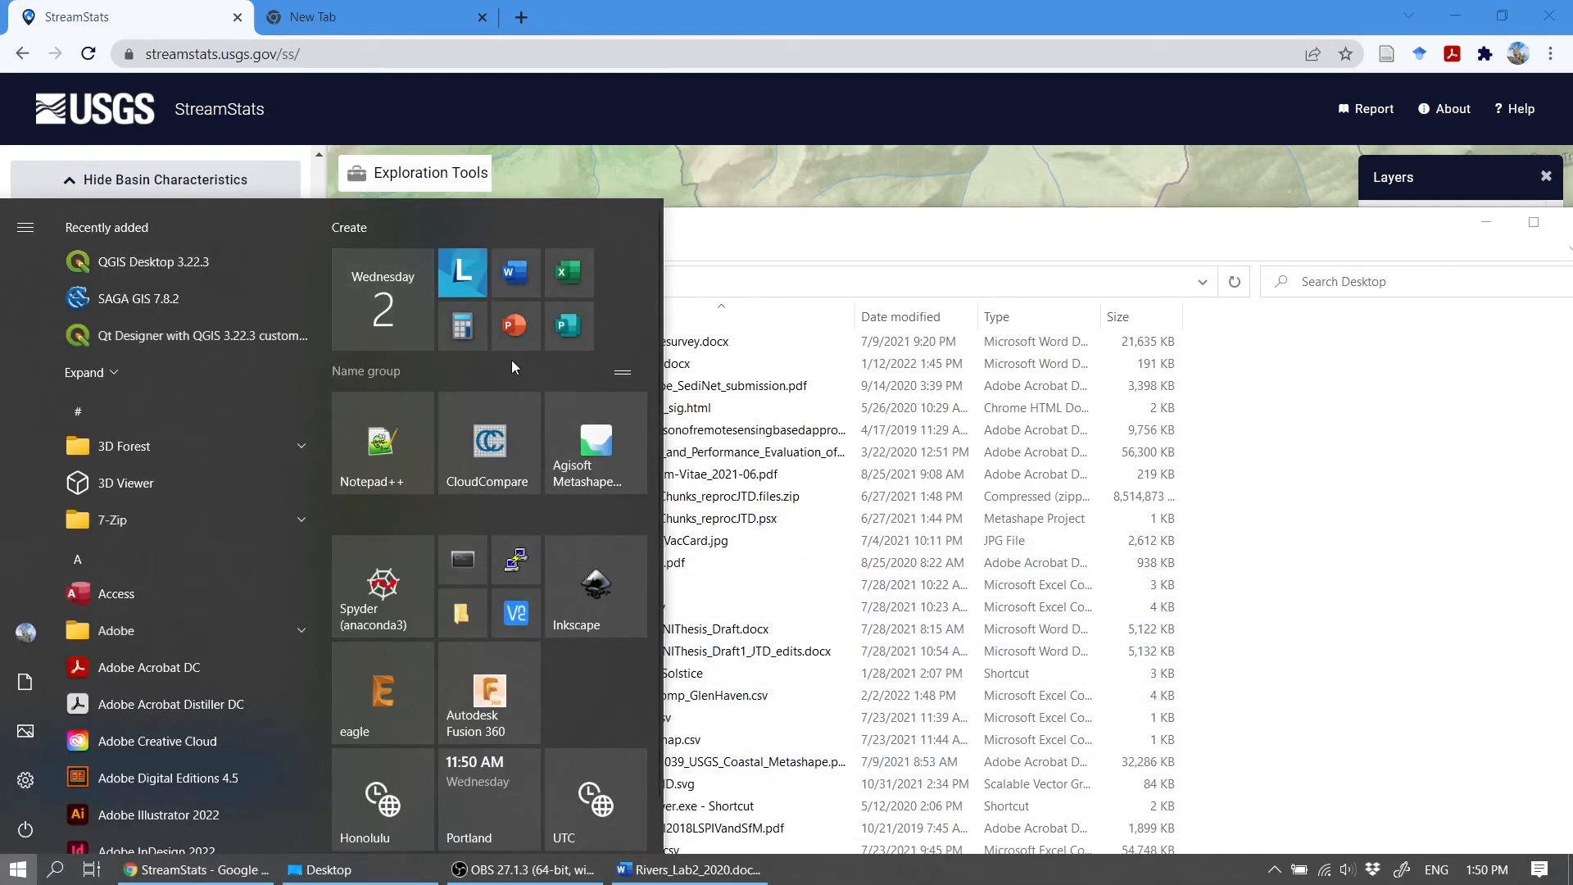
left_click(568, 272)
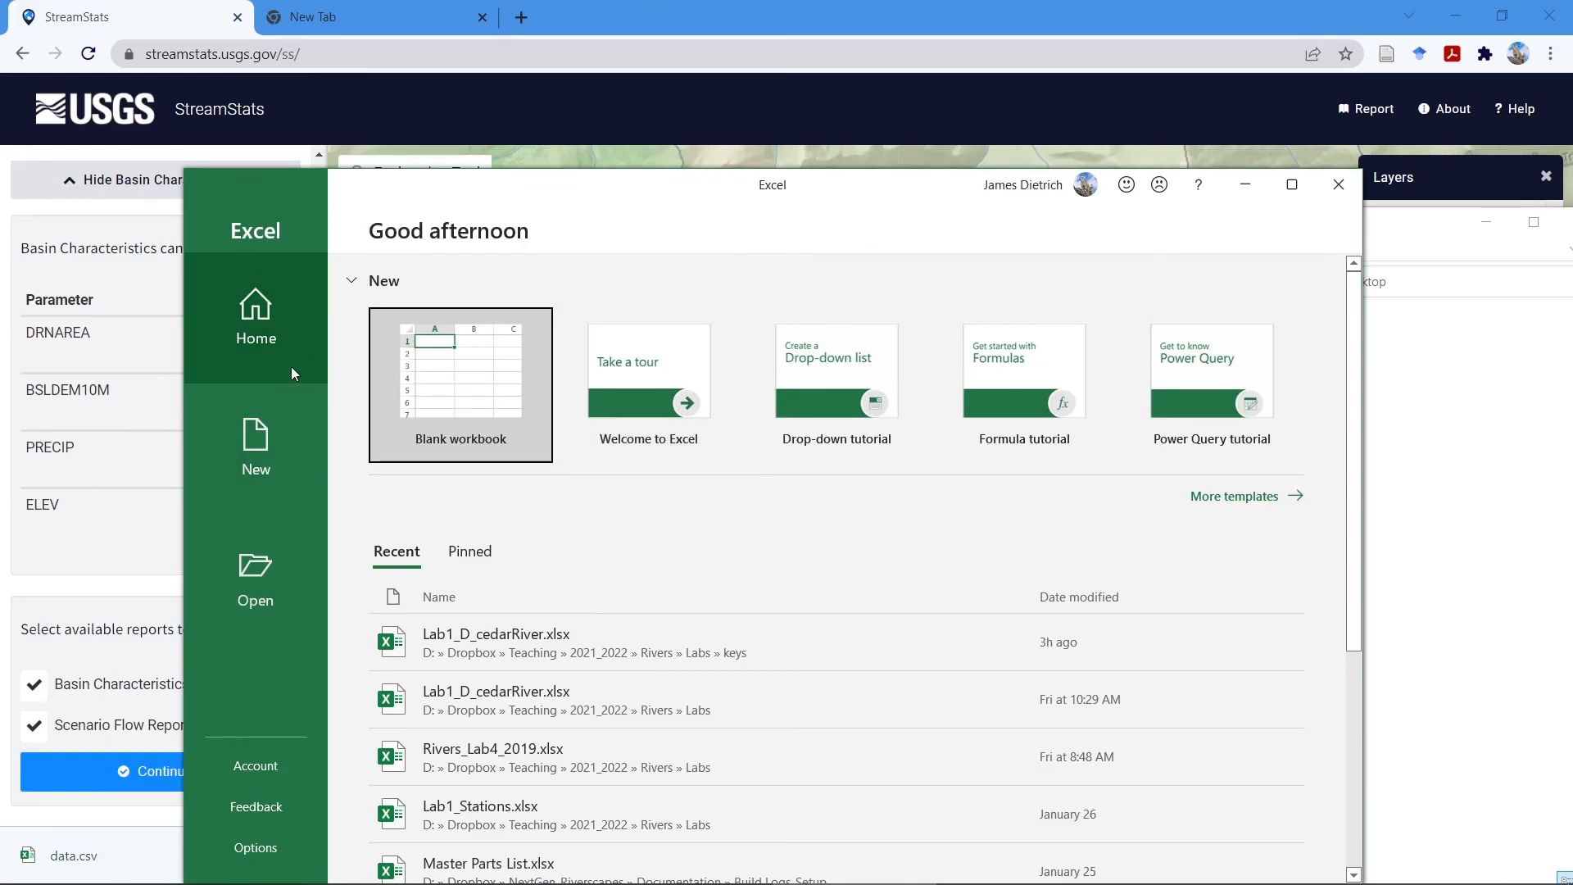
left_click(255, 580)
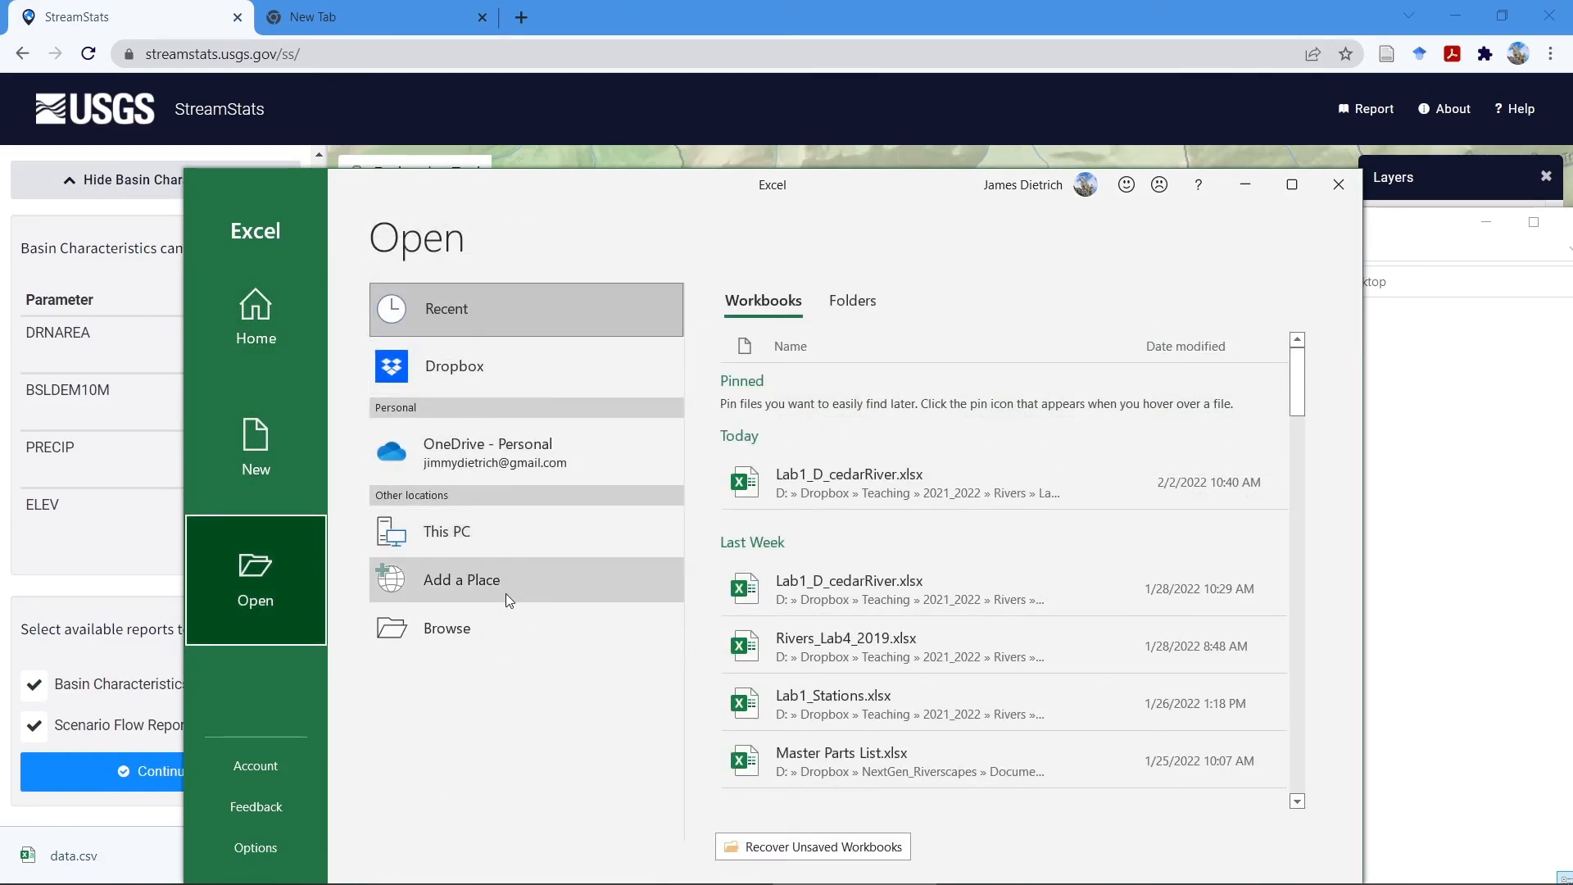
left_click(665, 606)
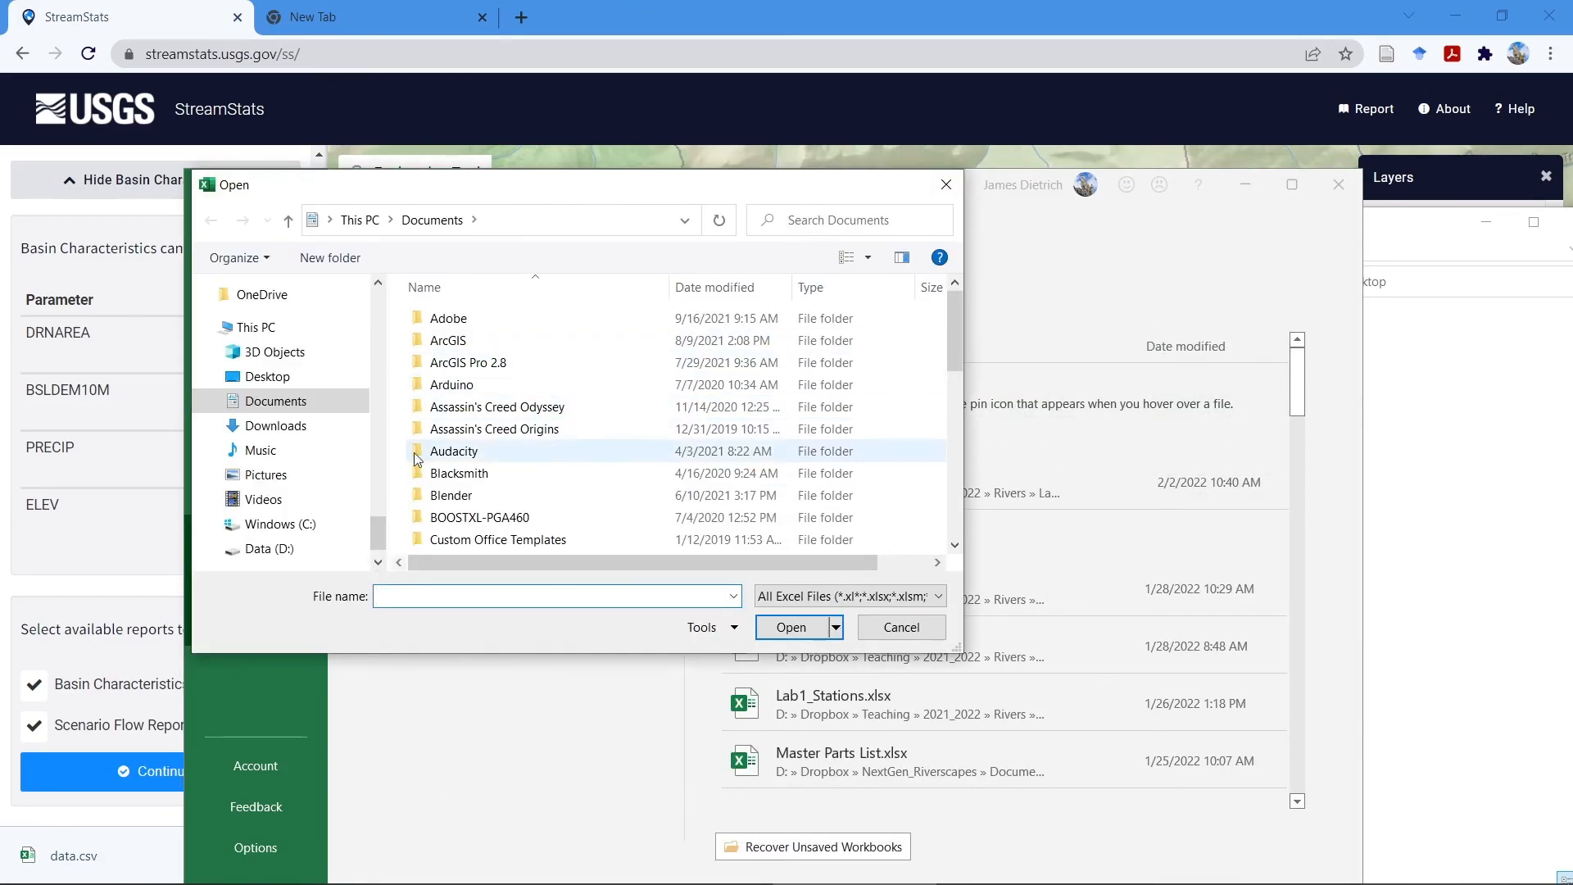
left_click(277, 378)
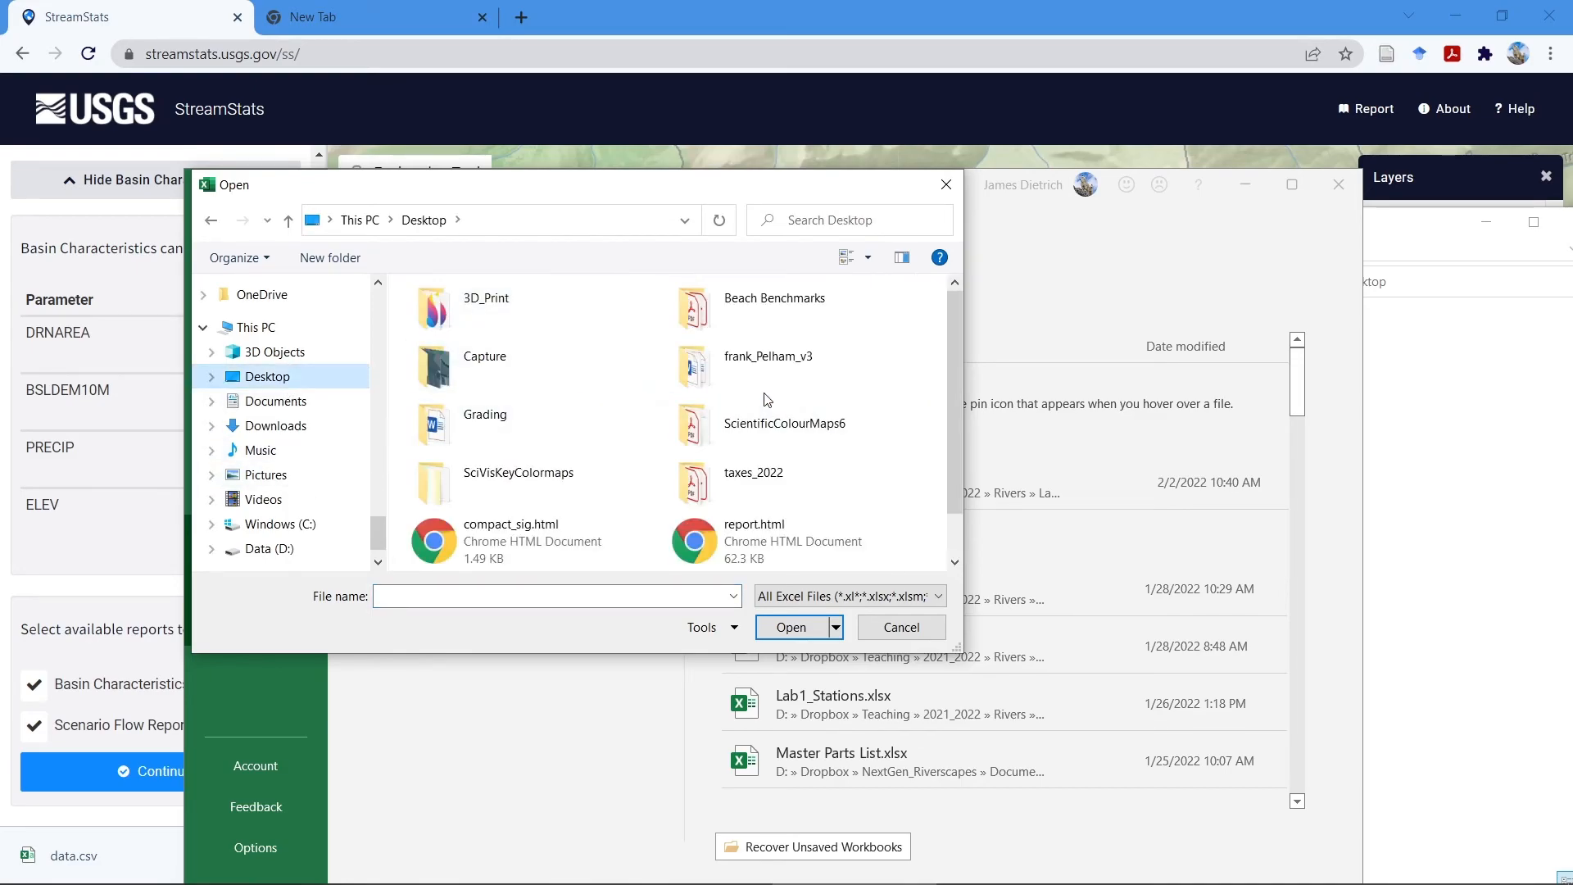
scroll(768, 399, "down", 1)
scroll(565, 399, "up", 1)
Set the file filter to All Files and open NFBigthomp_GlenHaven.csv from the Desktop
left_click(810, 596)
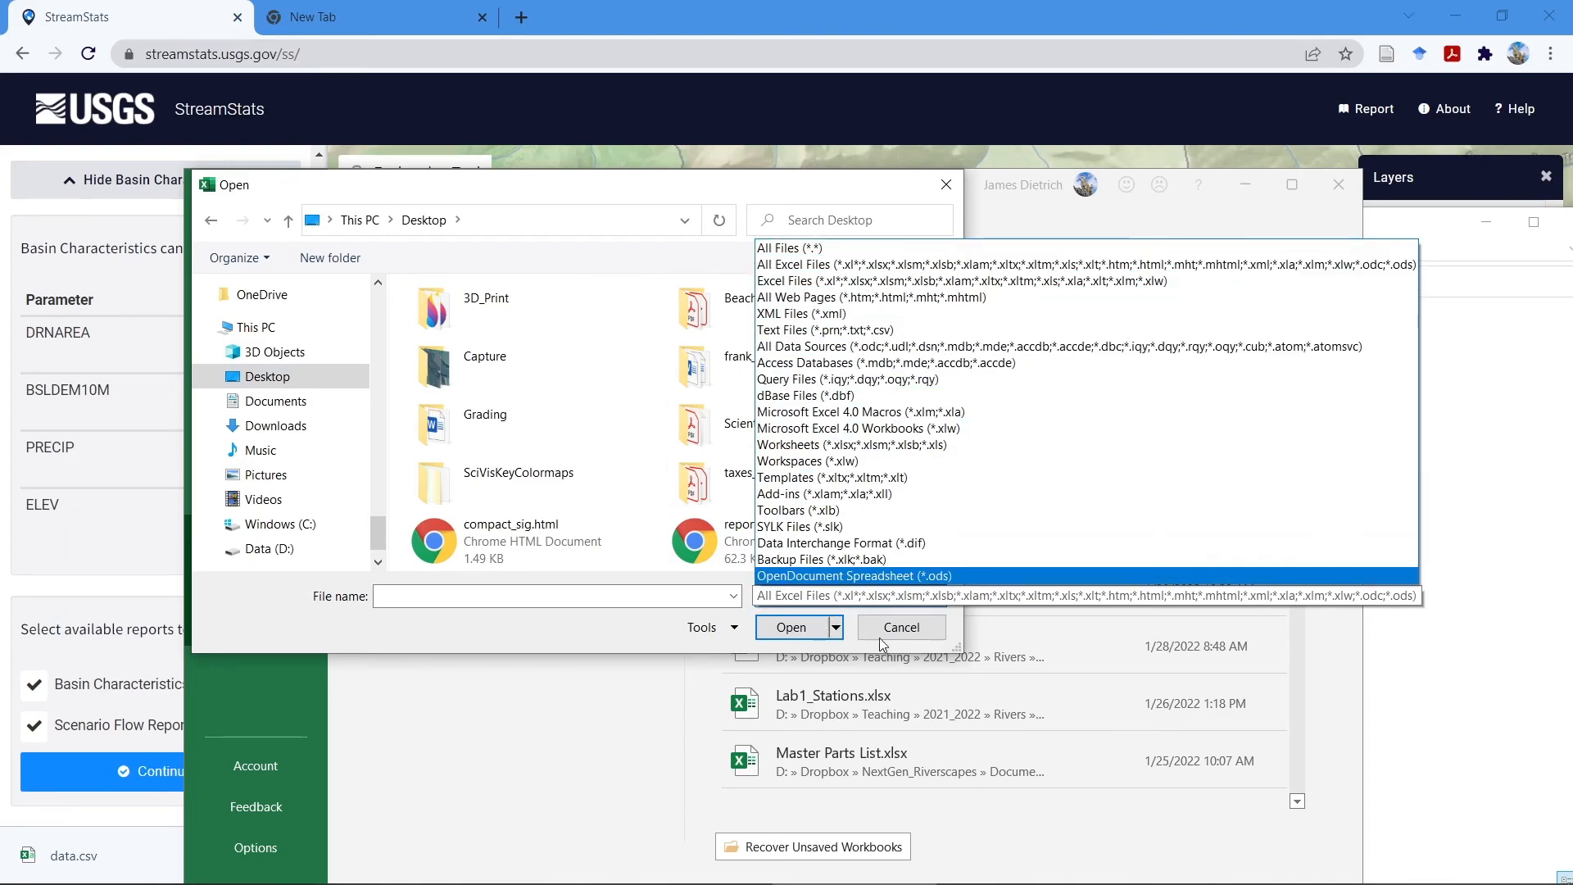
left_click(819, 247)
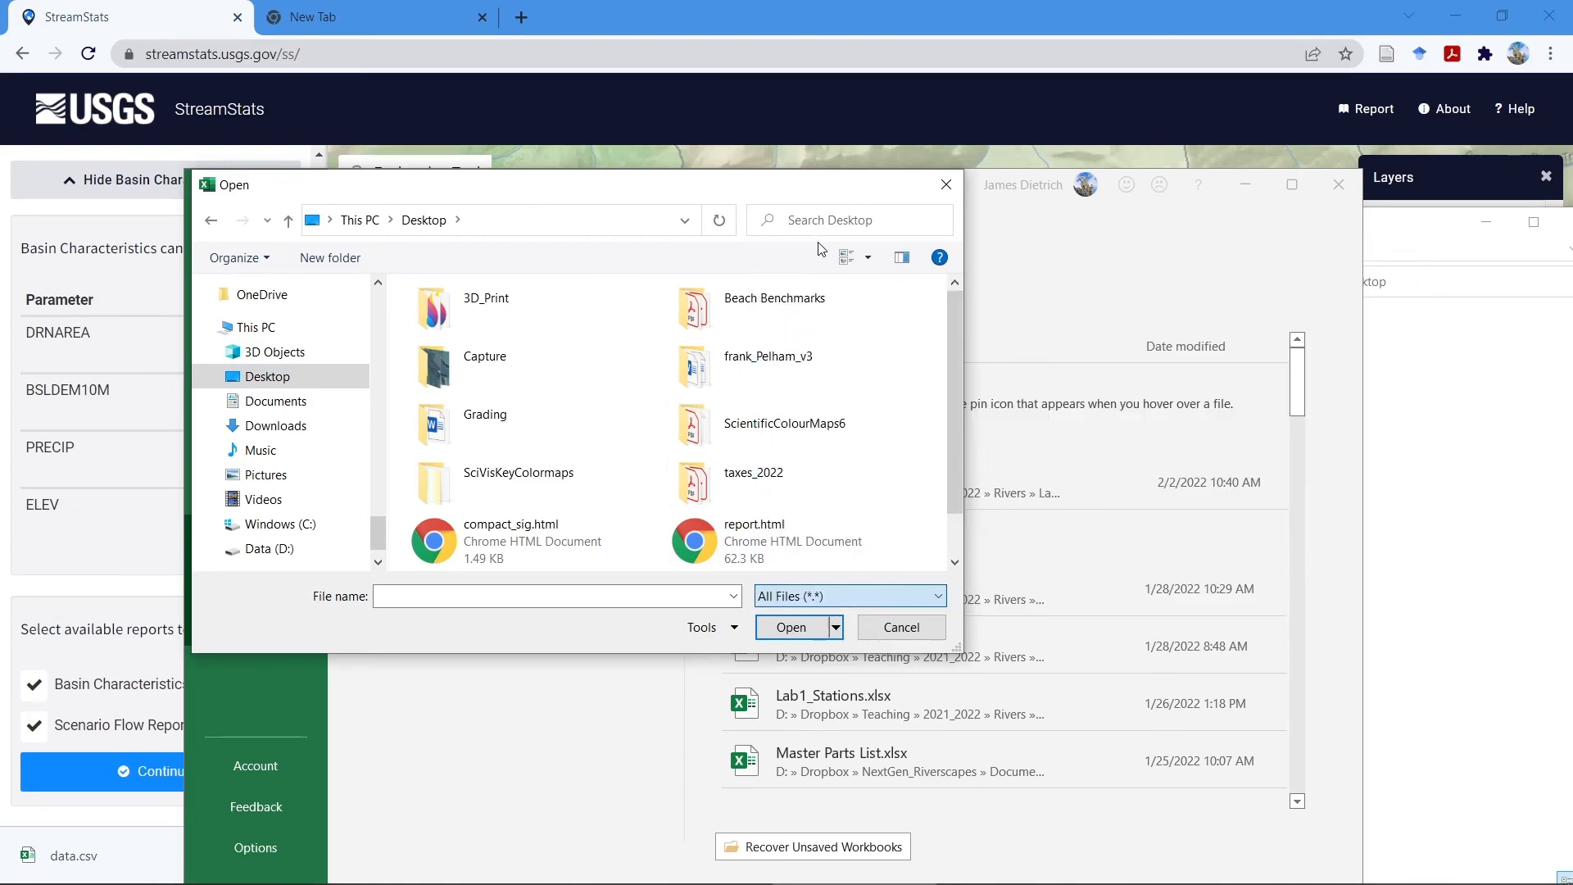
scroll(869, 356, "down", 5)
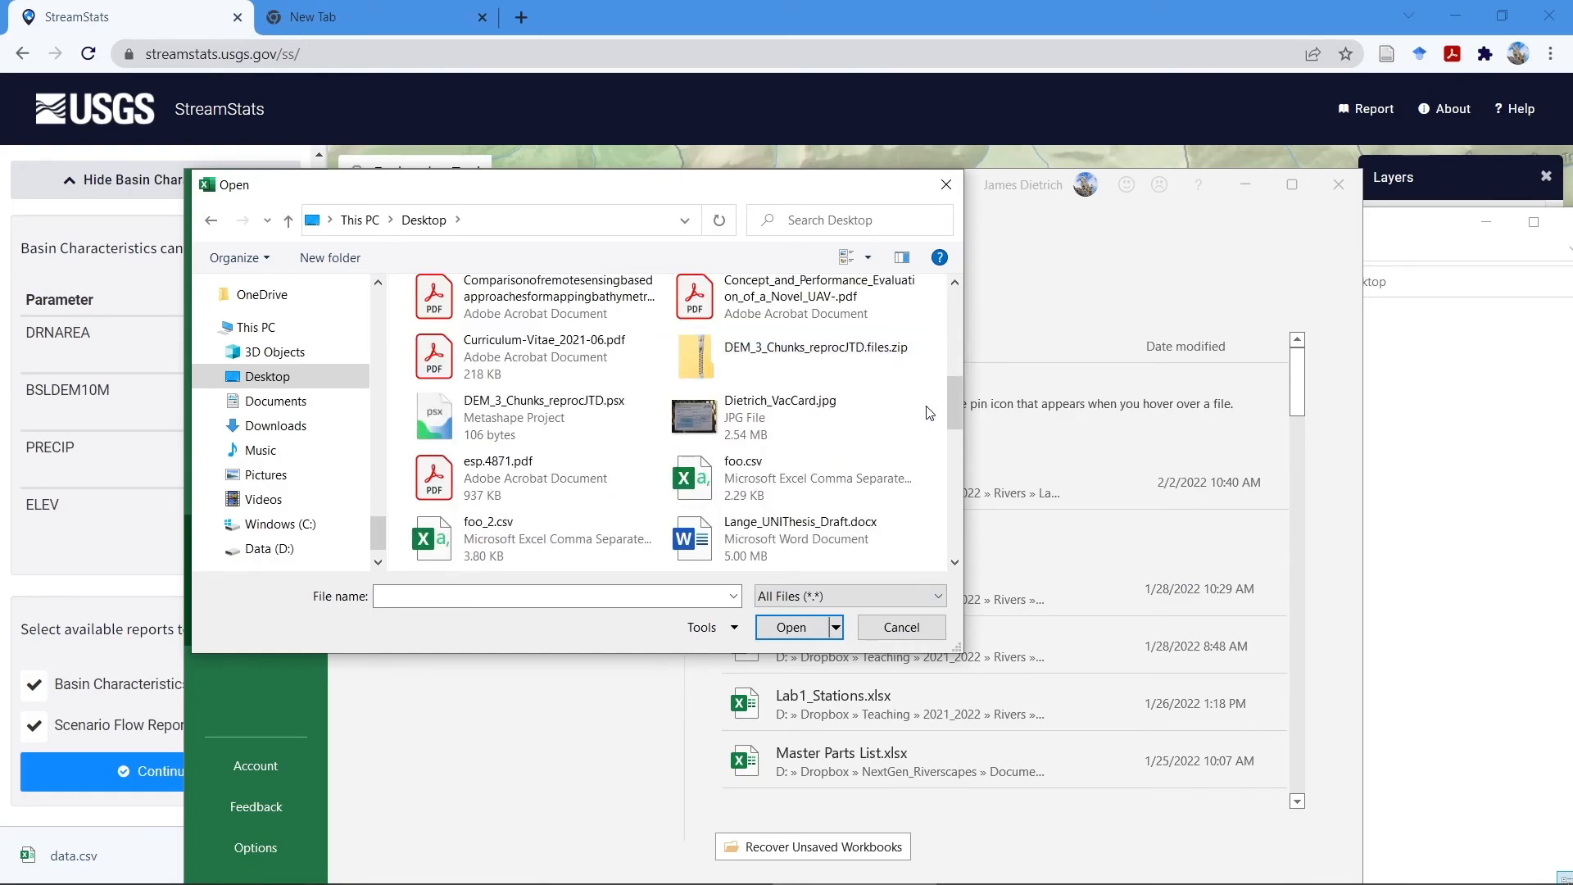
left_click_drag(959, 412, 982, 457)
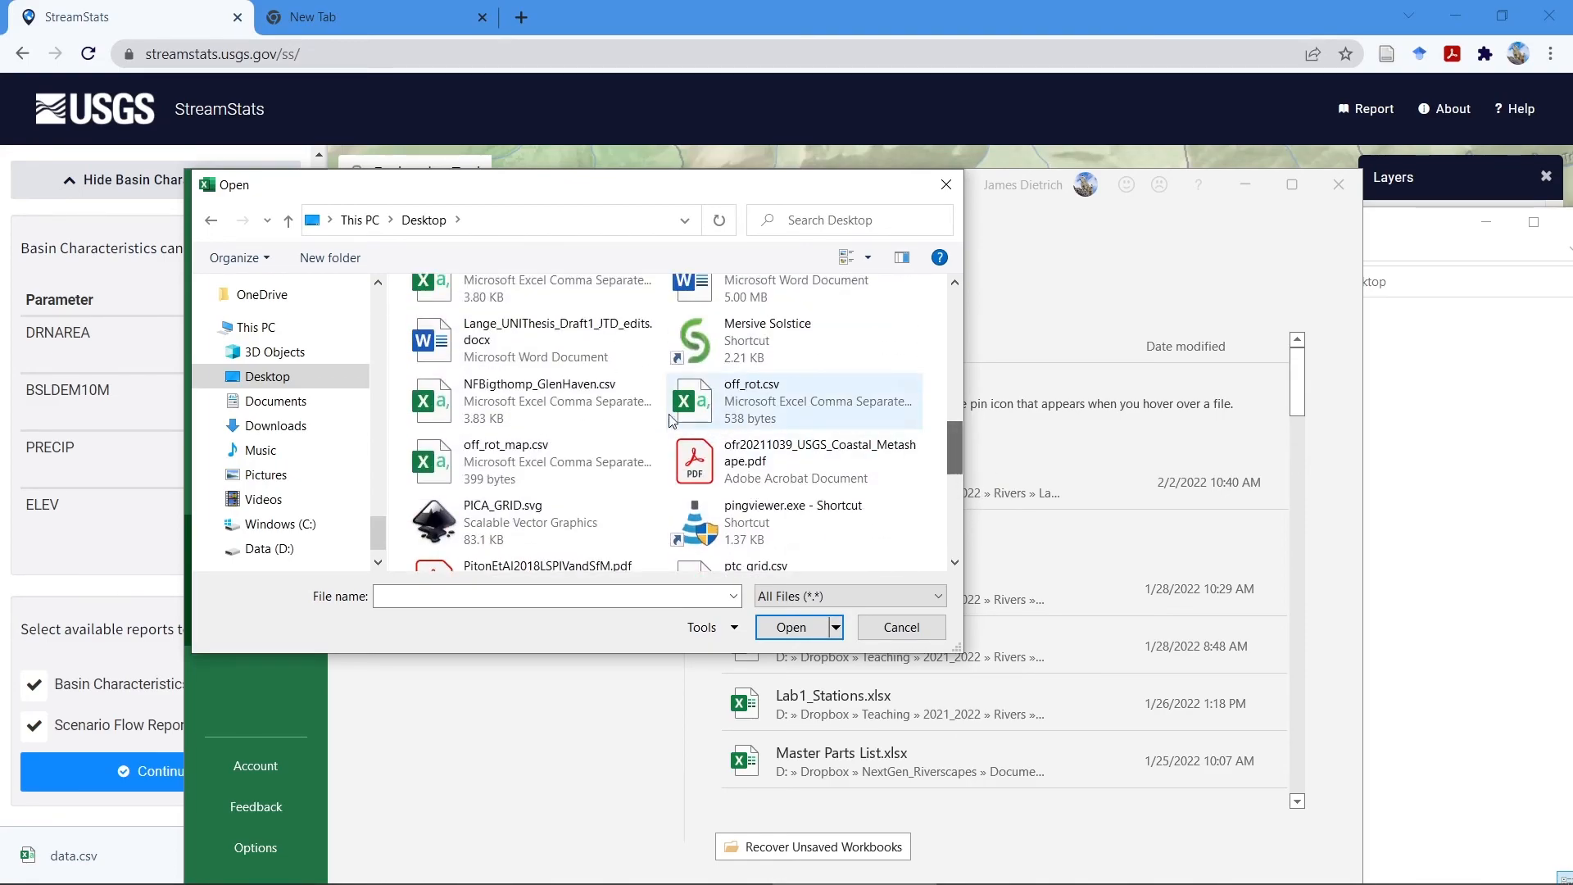
left_click(613, 411)
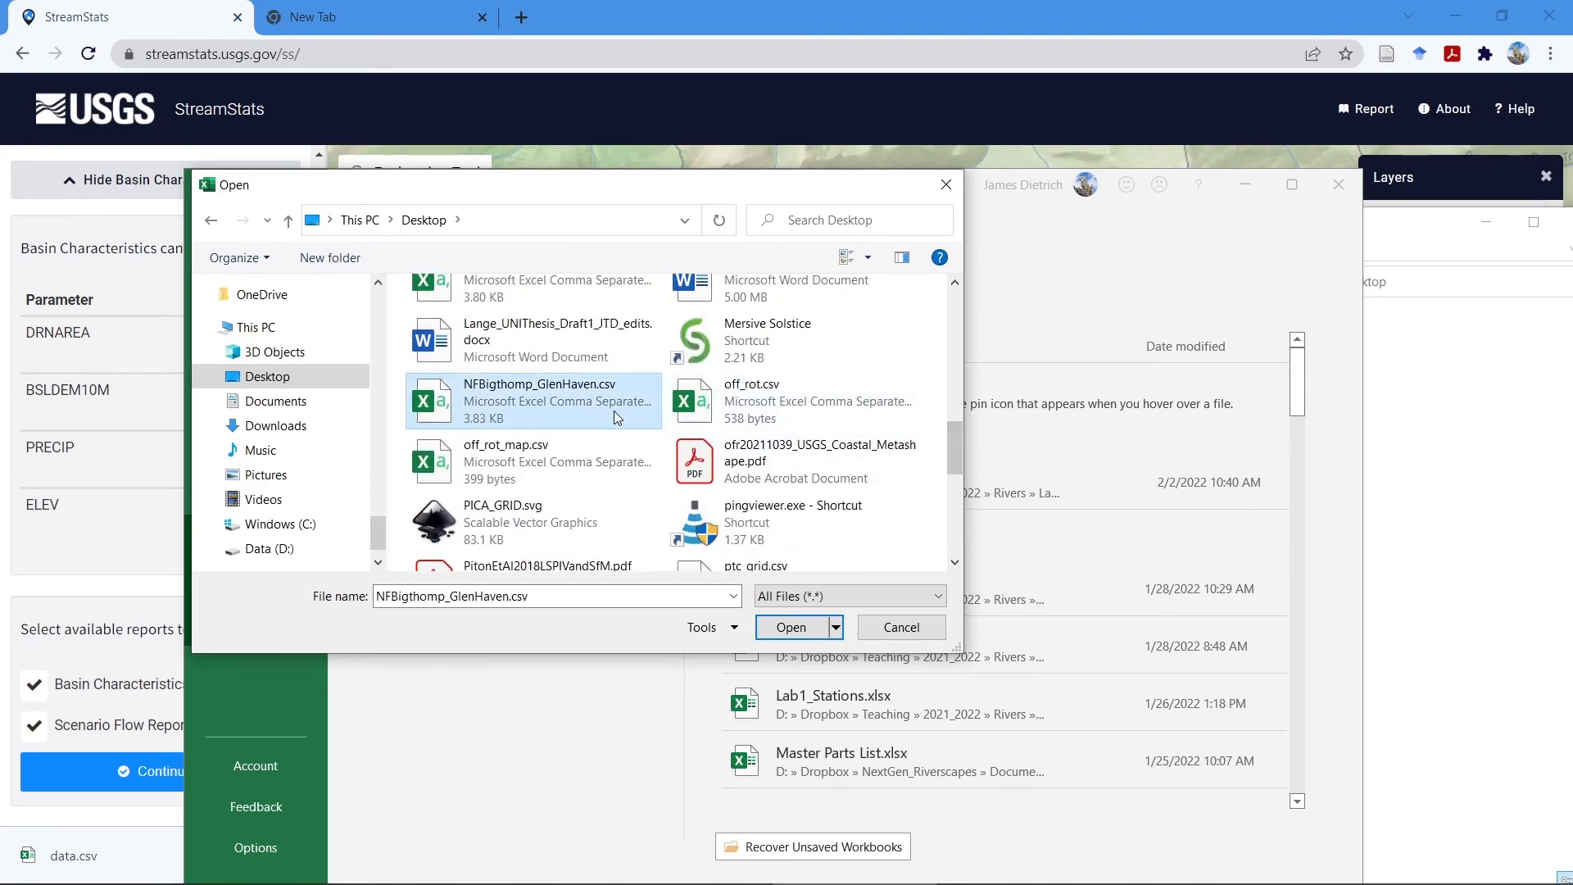
left_click(792, 627)
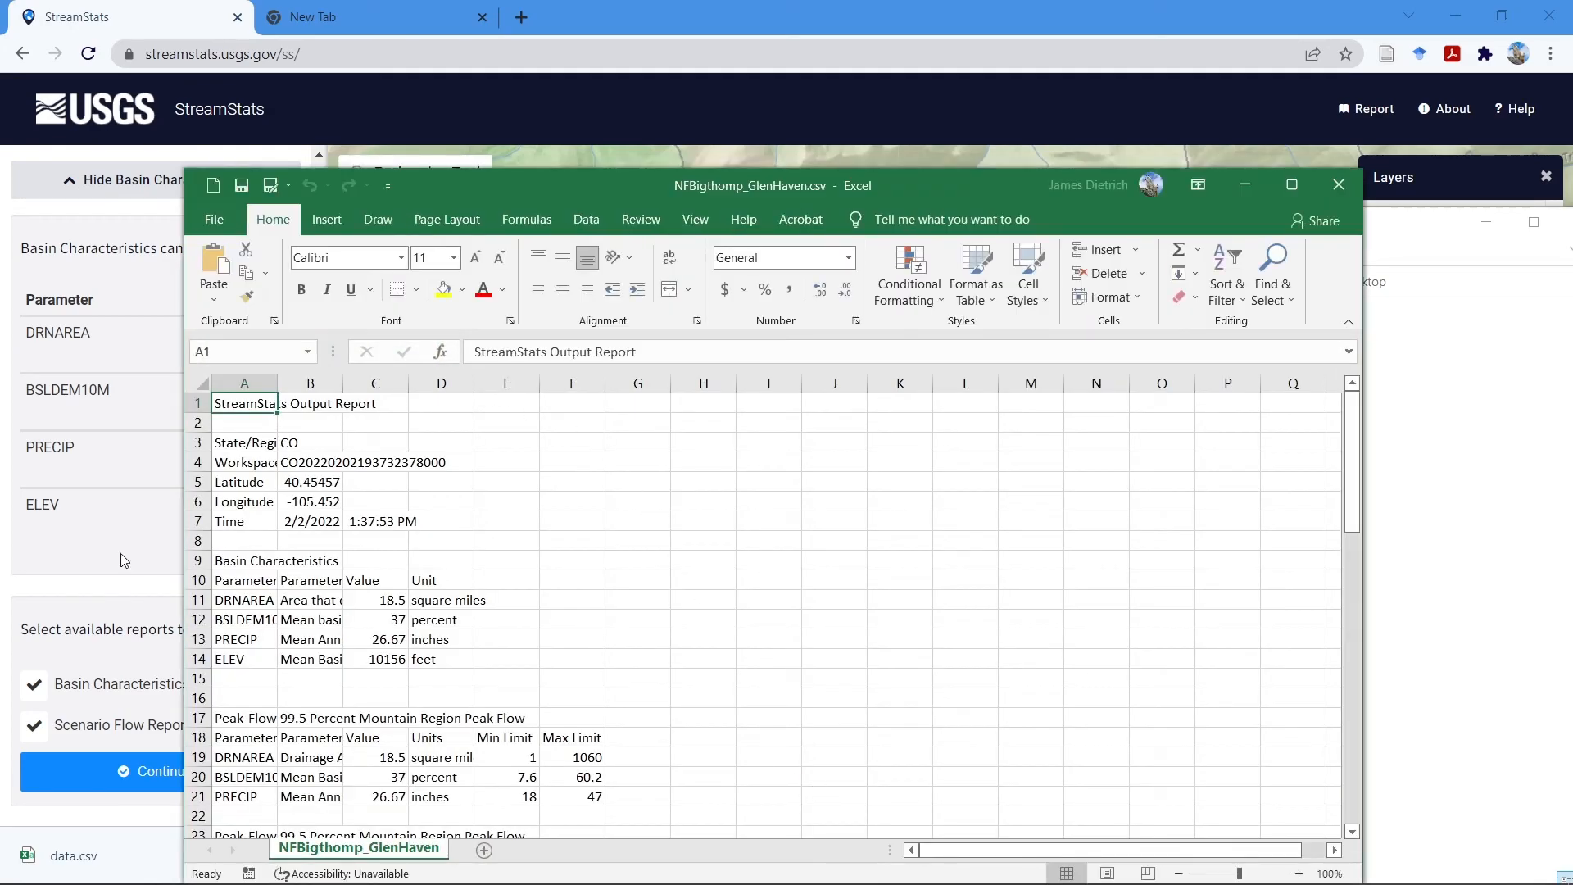
Widen columns A and B of the StreamStats output sheet to make their labels readable
left_click_drag(276, 390, 476, 383)
scroll(369, 409, "down", 2)
scroll(543, 625, "up", 2)
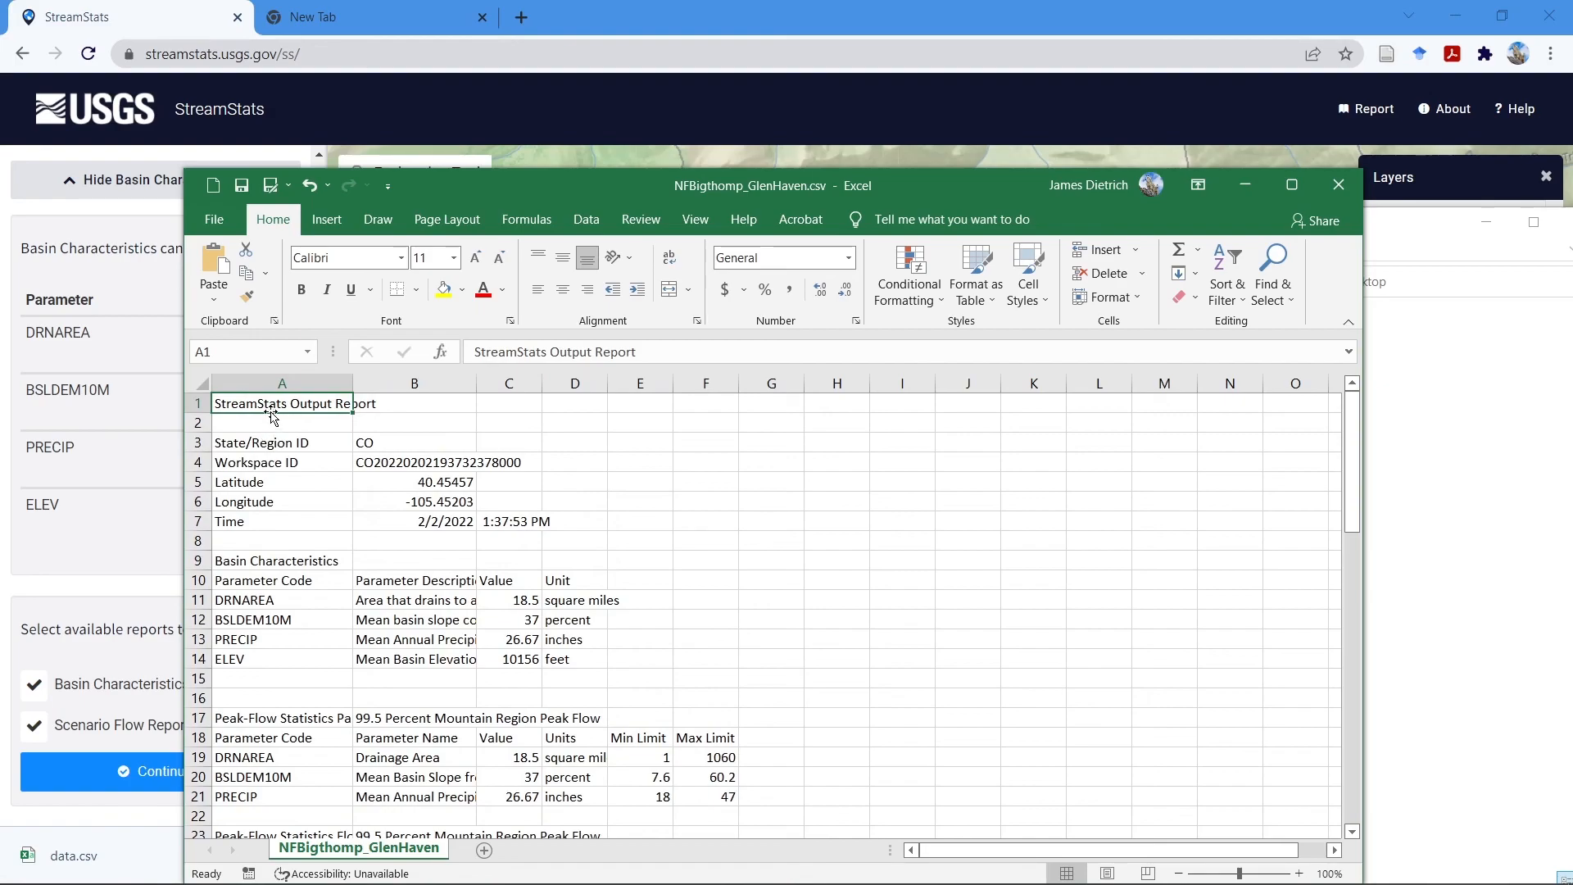
Examine the site information, basin characteristics, and peak-flow parameters and flow report in the spreadsheet
left_click_drag(273, 446, 429, 528)
left_click_drag(251, 562, 584, 660)
scroll(584, 660, "down", 2)
scroll(584, 660, "down", 4)
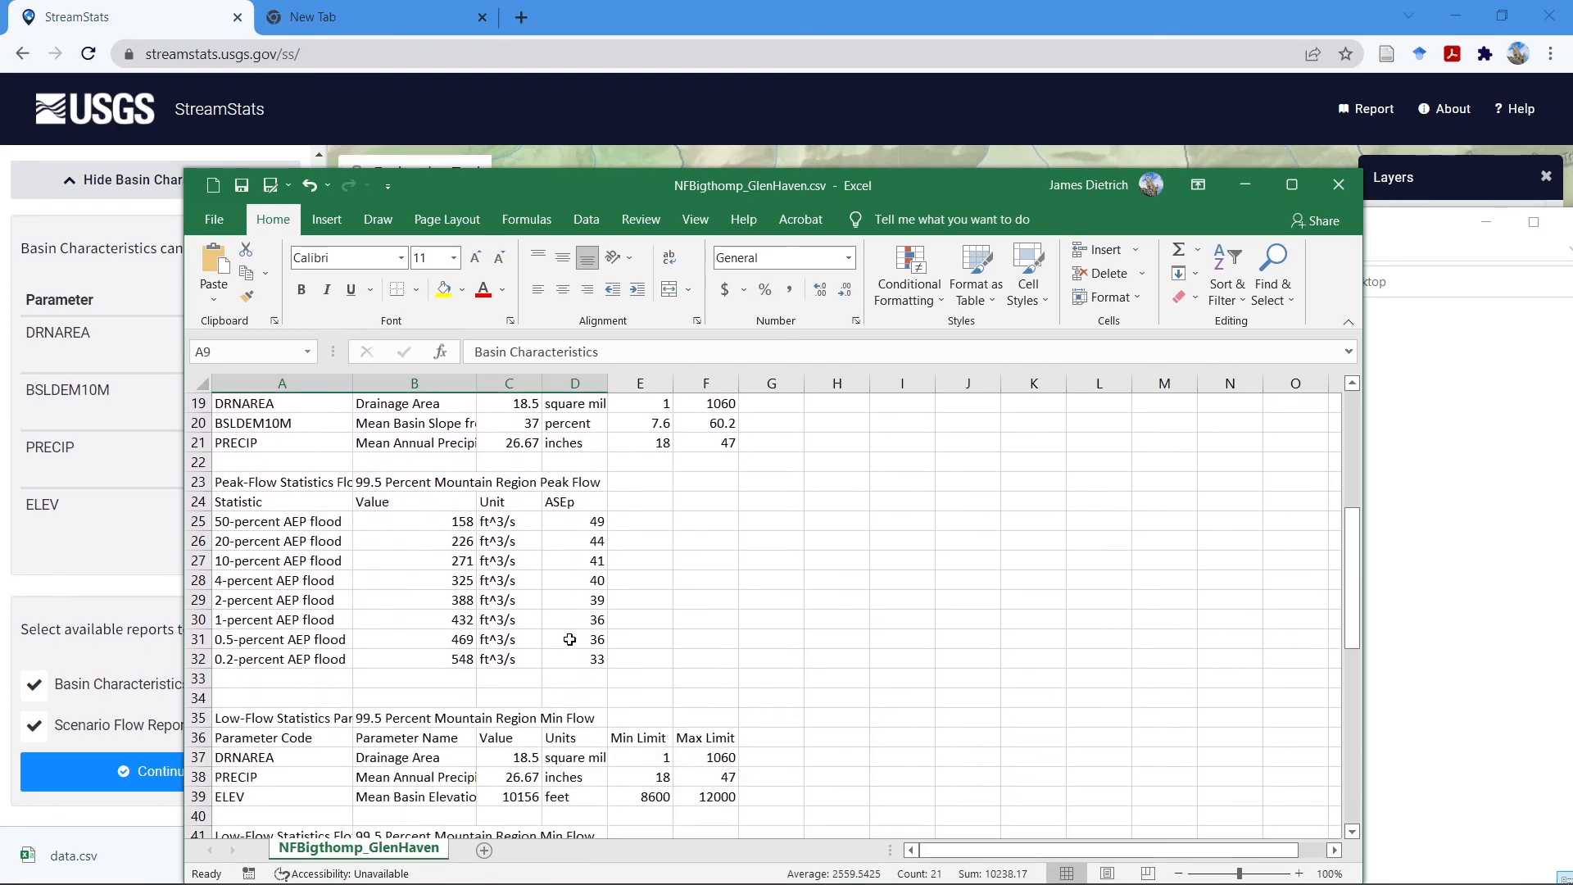
scroll(579, 642, "up", 2)
left_click_drag(228, 485, 414, 562)
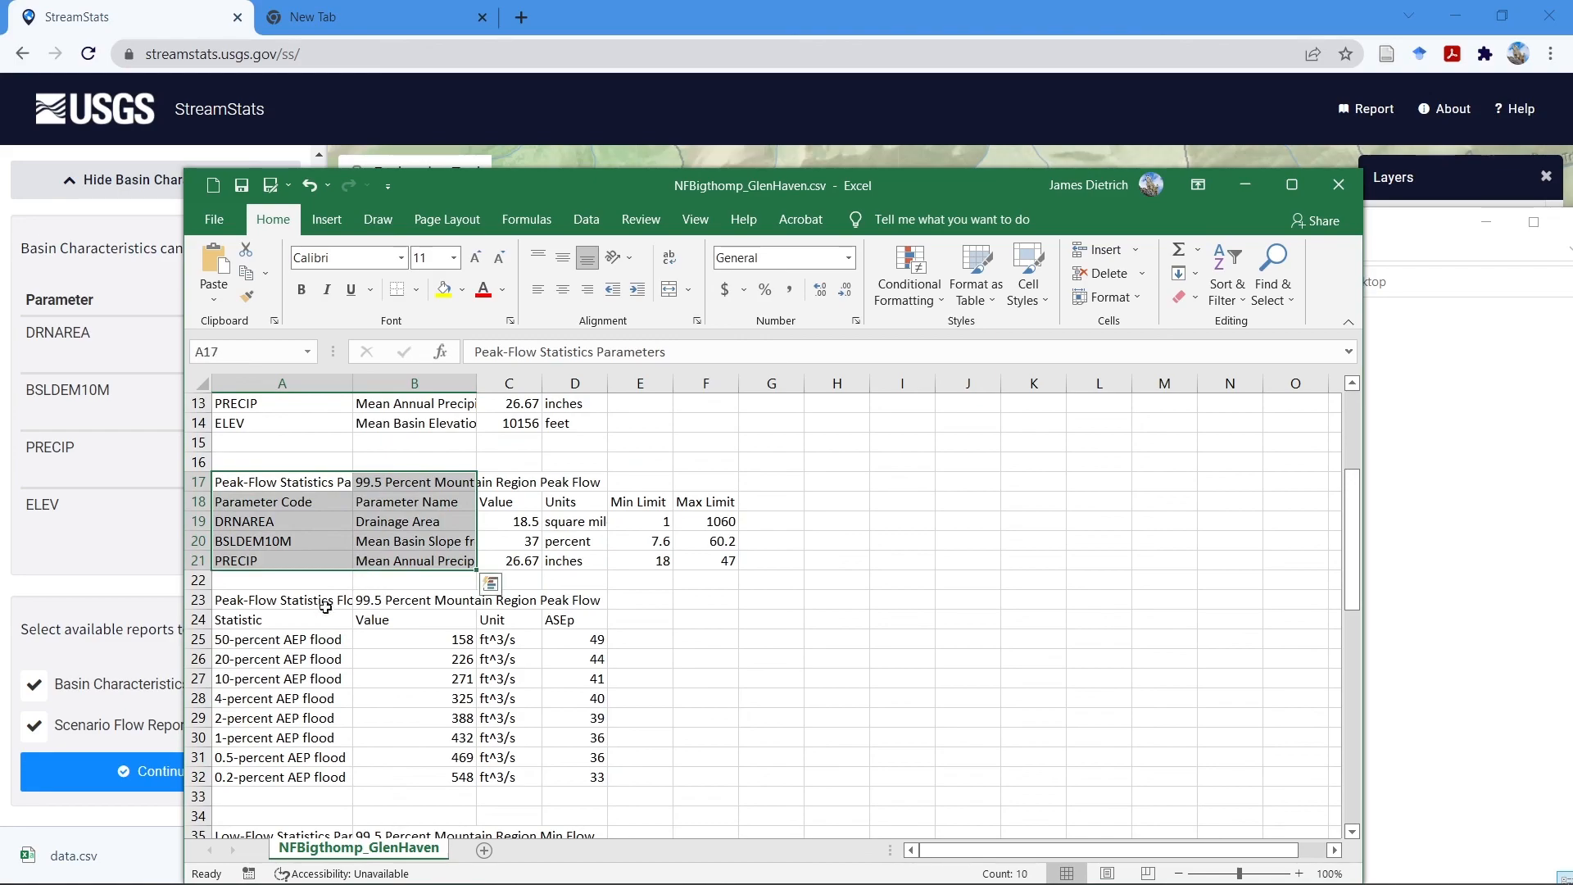
left_click_drag(257, 596, 573, 778)
Examine the low-flow and flow-duration sections through the end of the spreadsheet, and return to the report heading
scroll(561, 739, "down", 3)
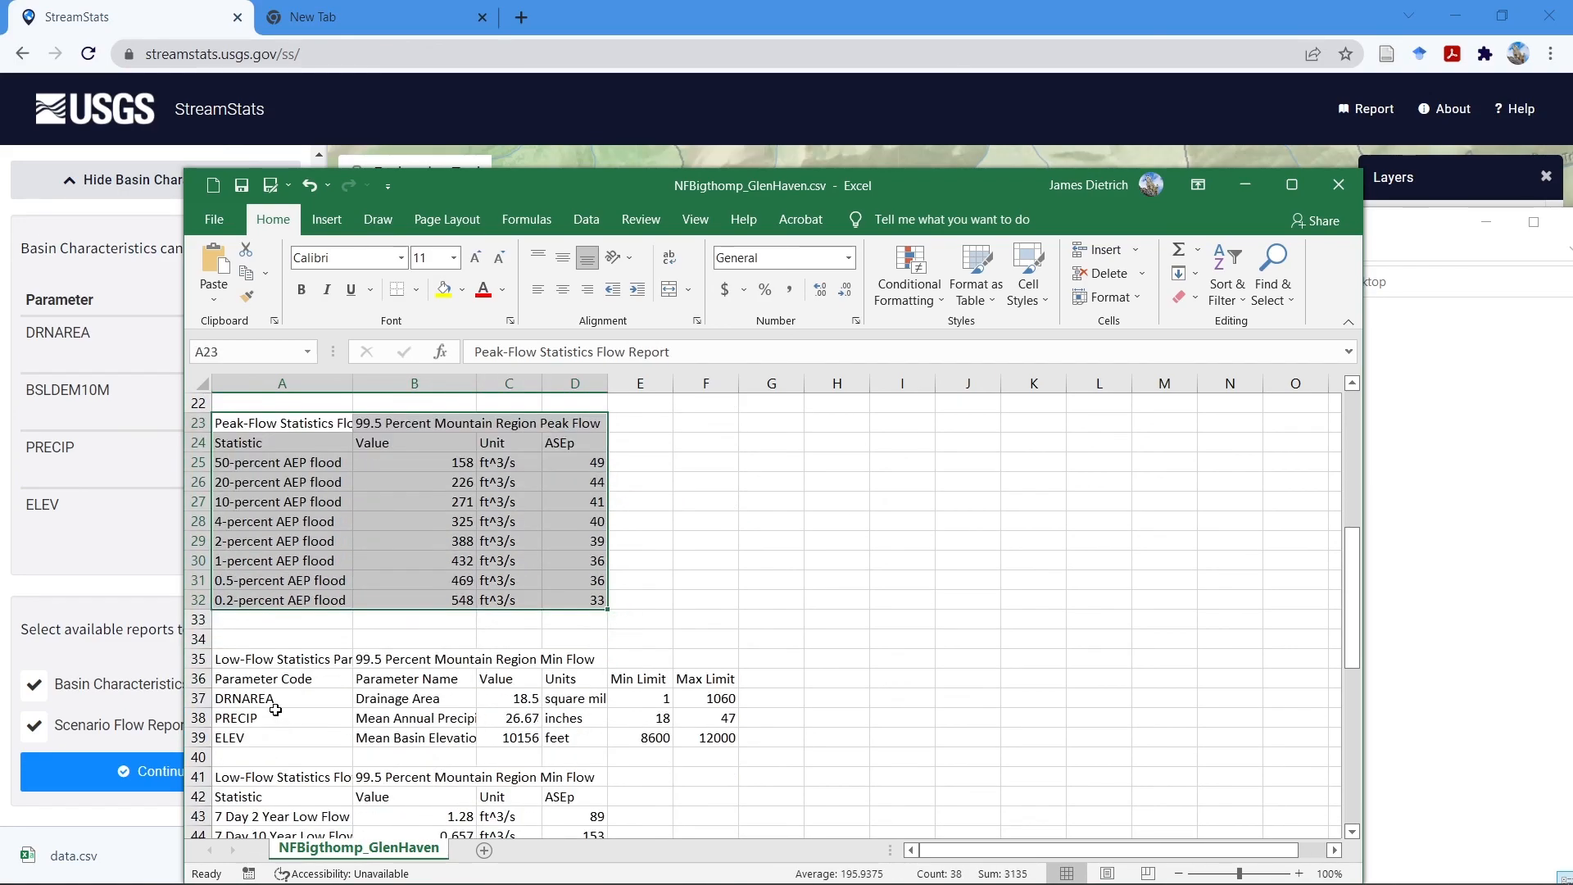
scroll(385, 721, "down", 4)
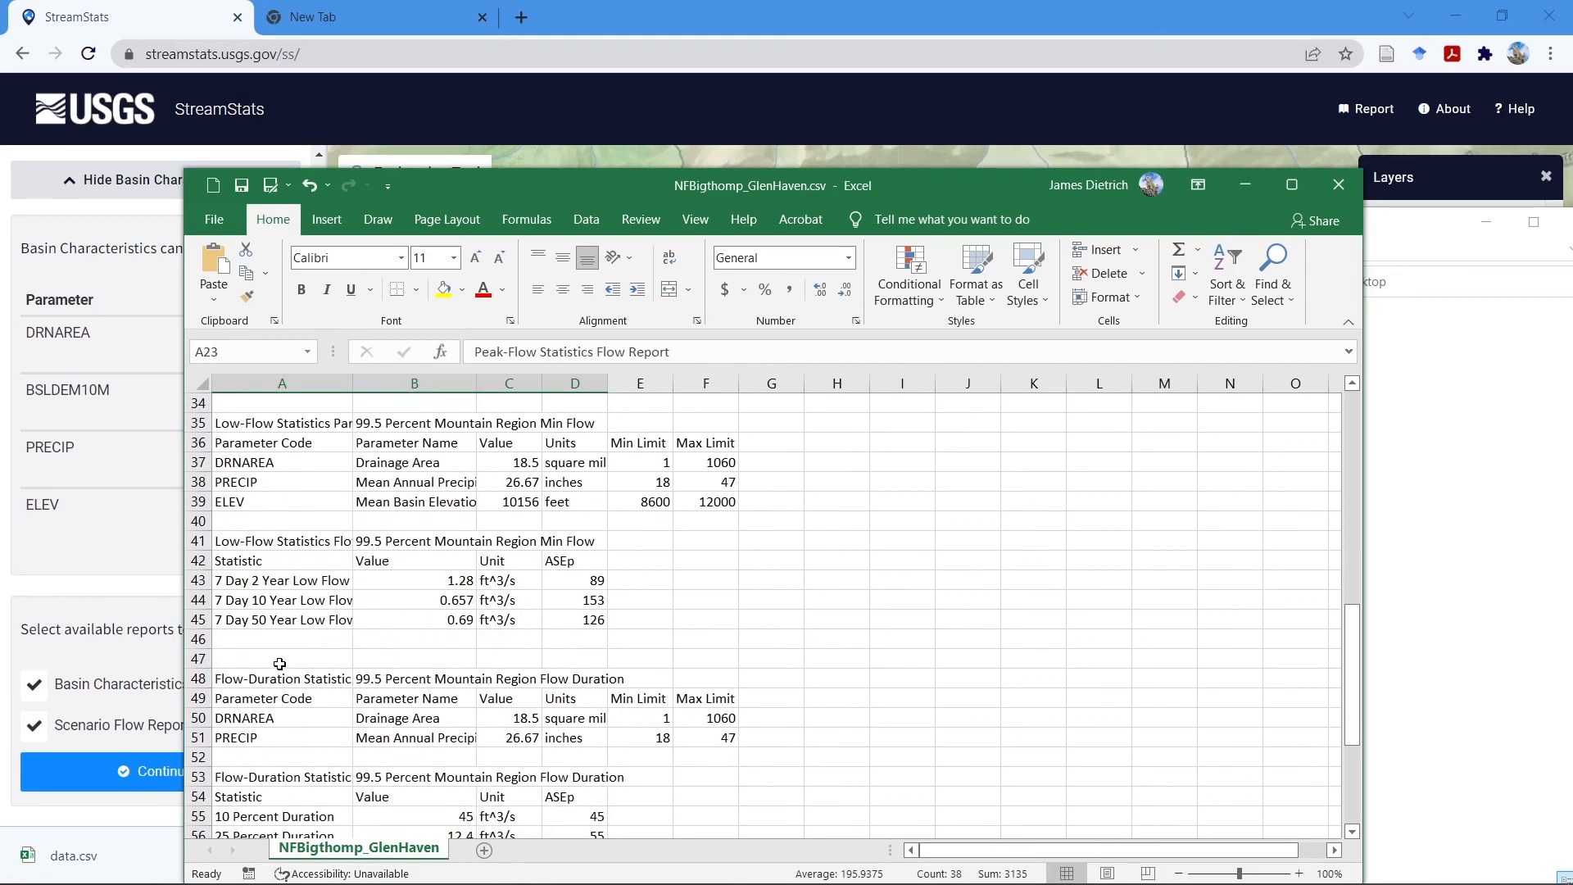
scroll(279, 663, "down", 2)
scroll(399, 651, "down", 7)
scroll(426, 532, "up", 3)
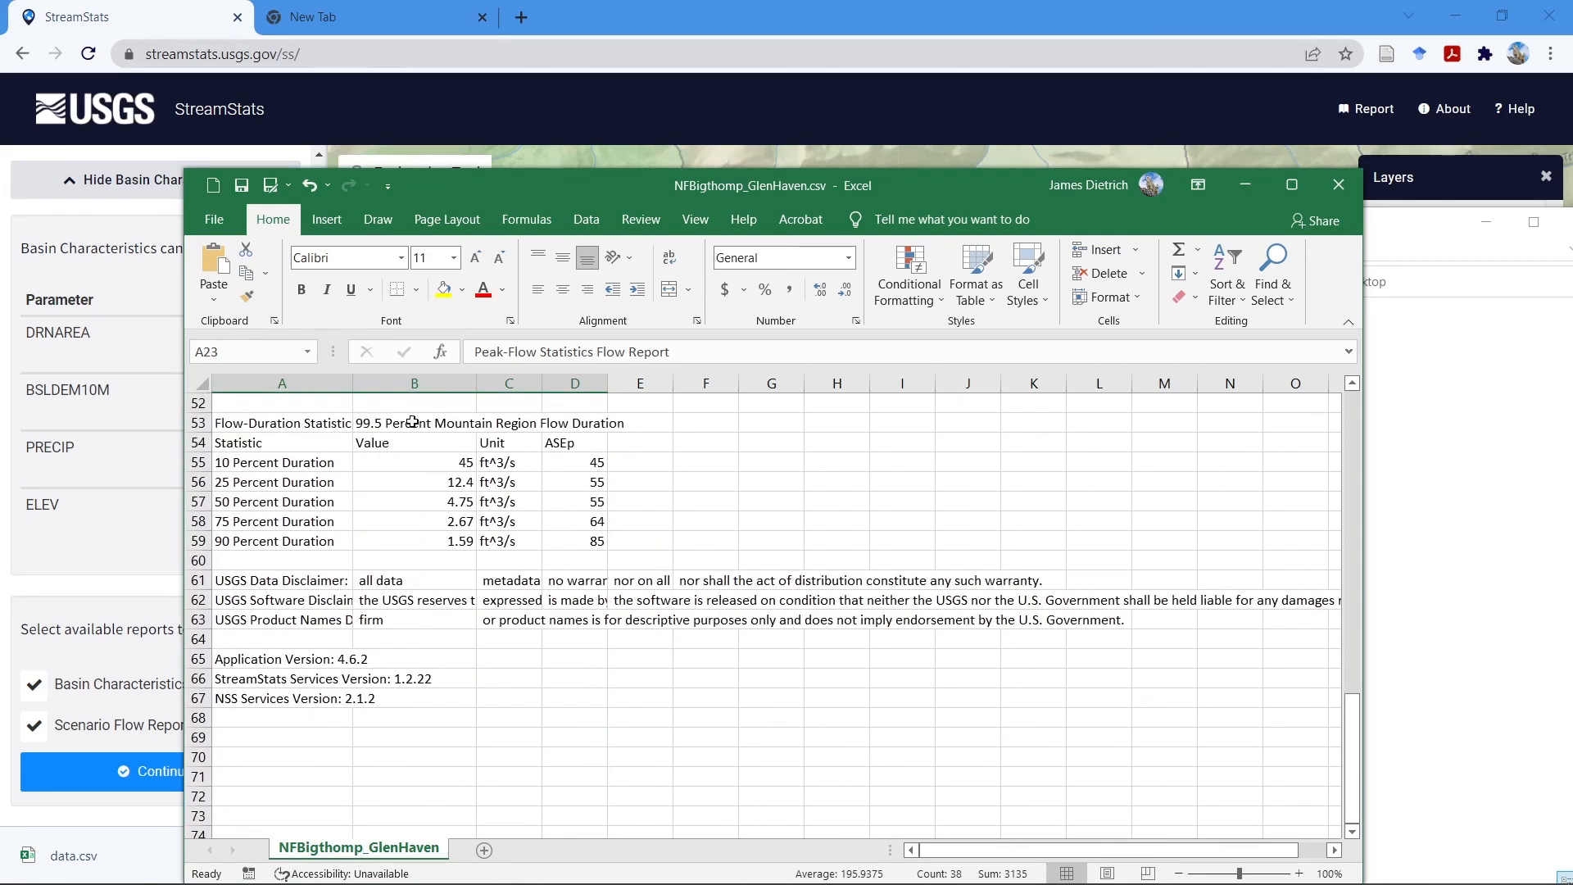
scroll(600, 776, "up", 17)
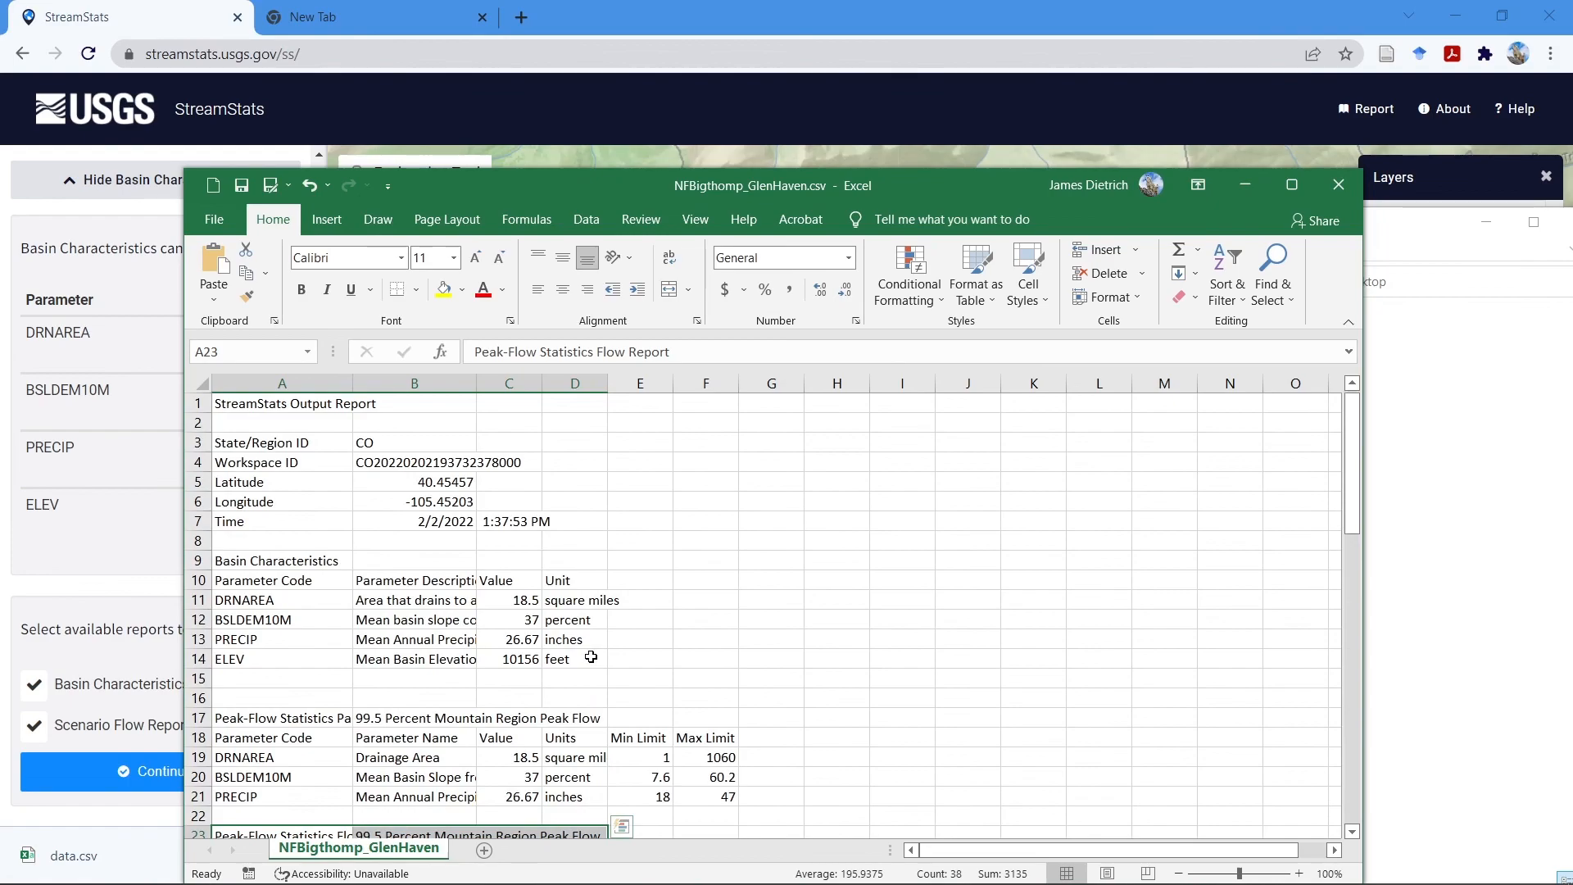